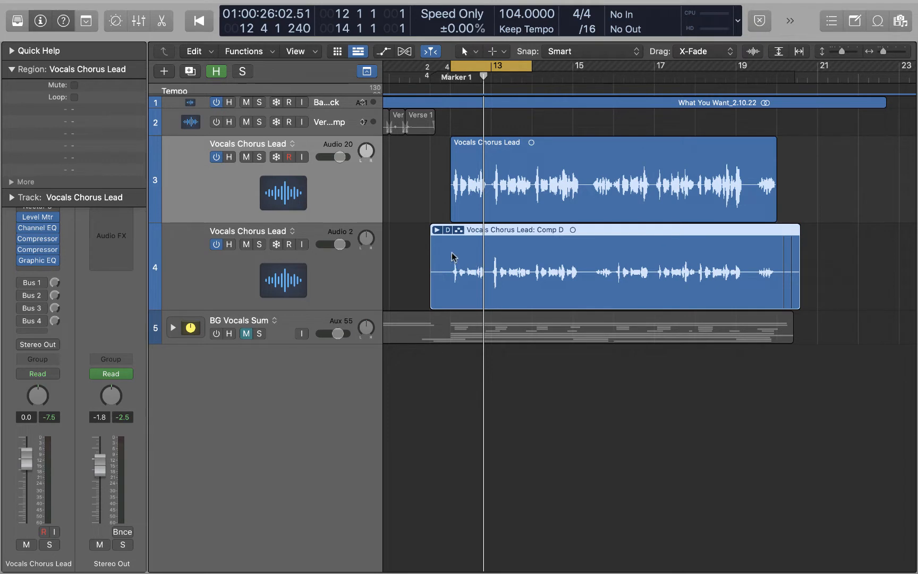
Step: Play the start of the chorus with both Vocals Chorus Lead tracks in the full mix
click(437, 231)
click(437, 230)
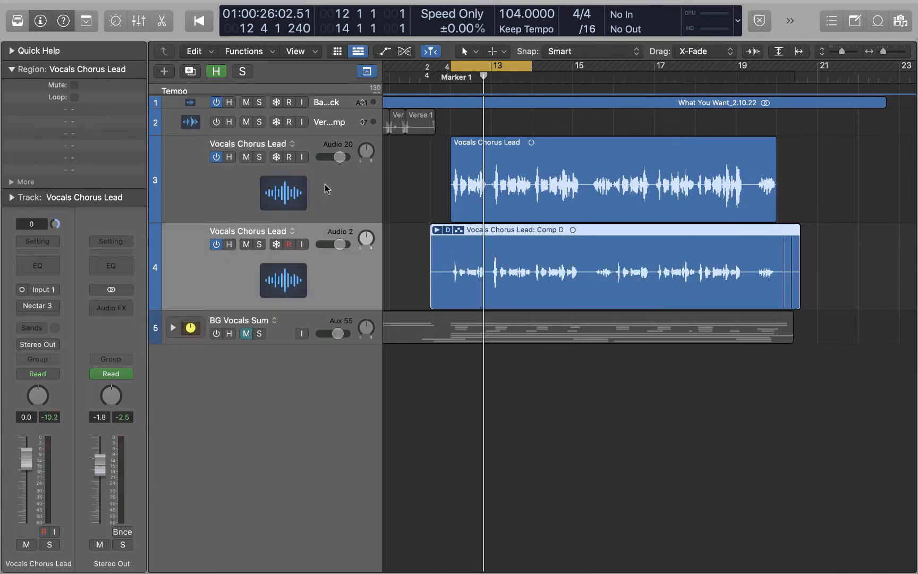
click(412, 190)
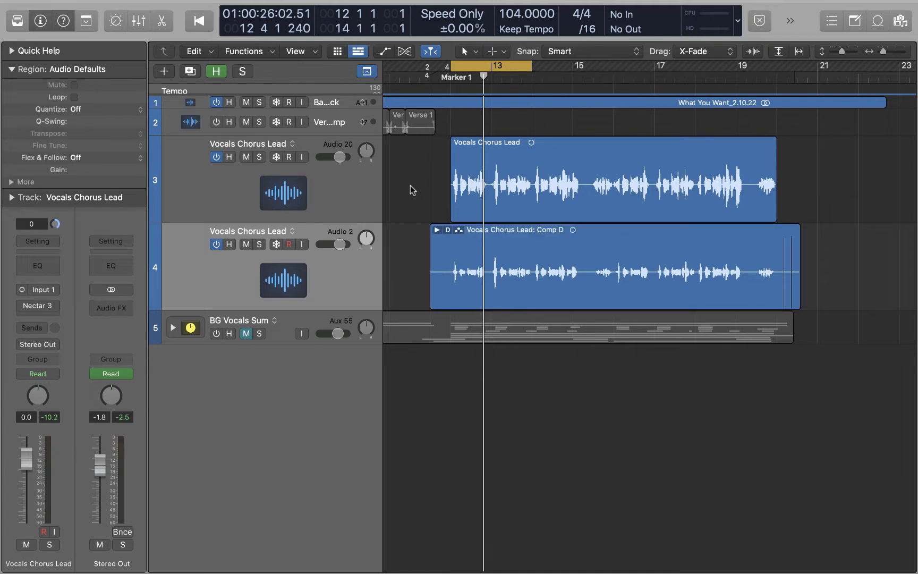
key(space)
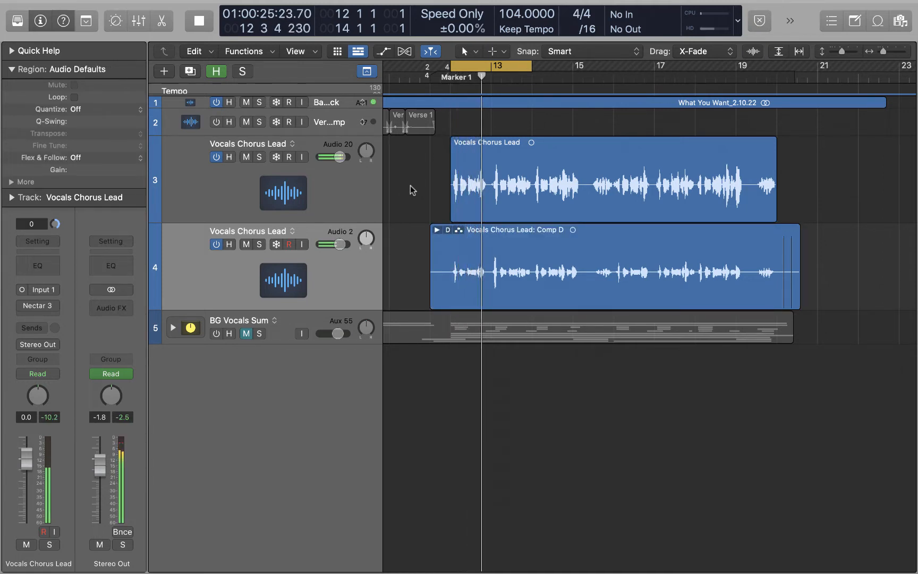
key(space)
Step: Solo the Audio 20 and Audio 2 Vocals Chorus Lead tracks and play the chorus opening
click(259, 157)
click(260, 244)
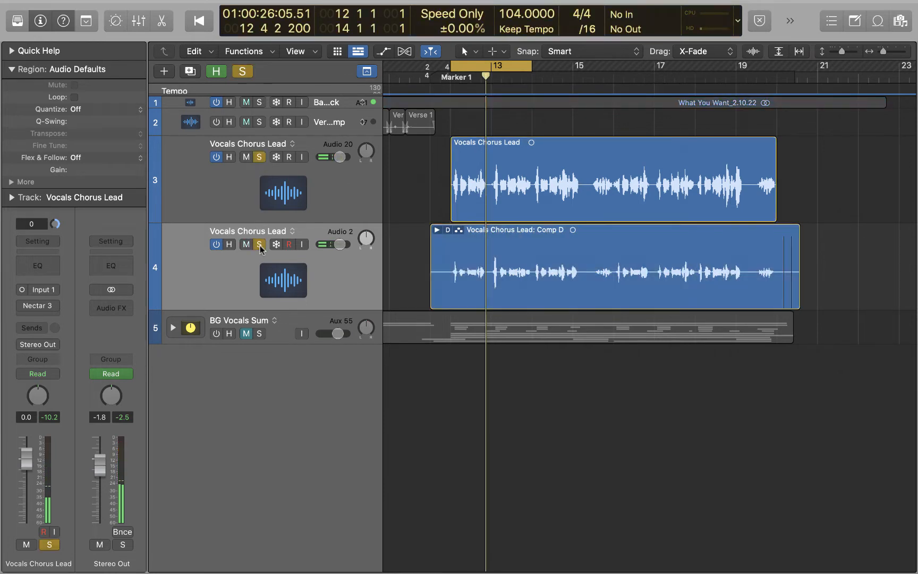
key(space)
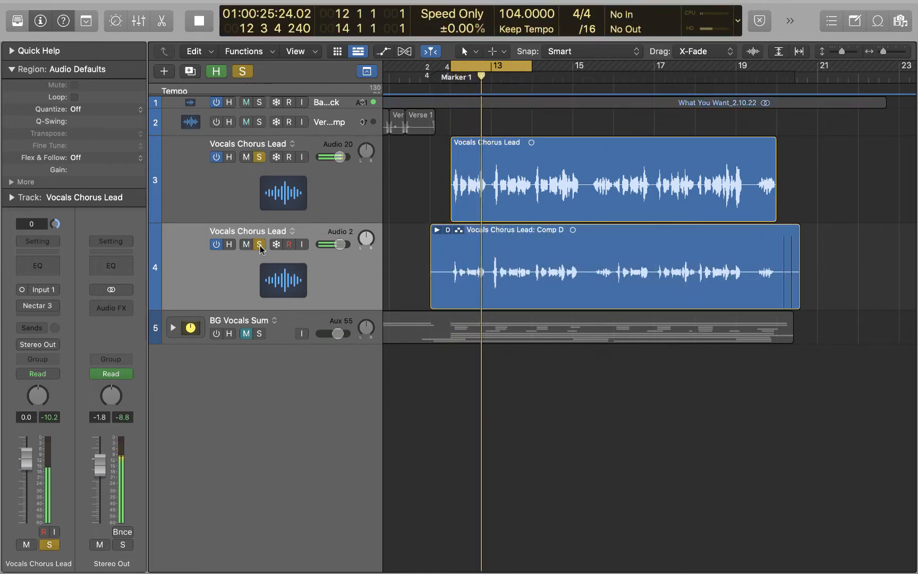
key(space)
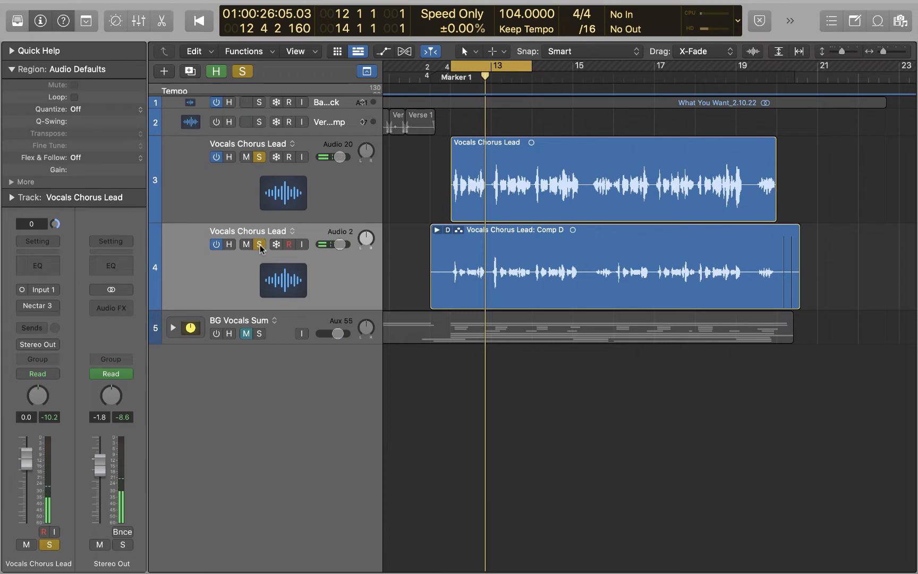
Step: Compare the Audio 20 lead vocal on its own with both soloed takes by toggling Audio 2's solo between playbacks
click(259, 244)
key(space)
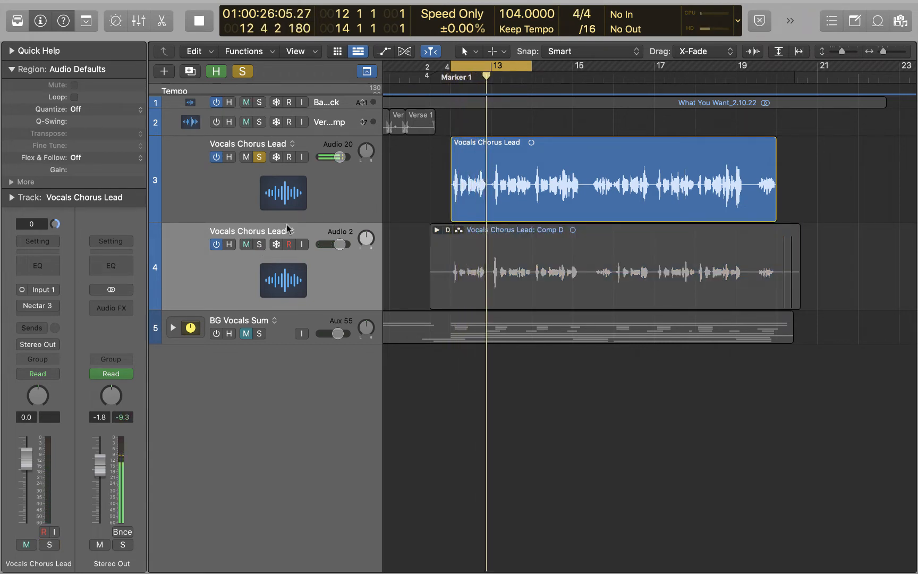
key(space)
click(260, 245)
key(space)
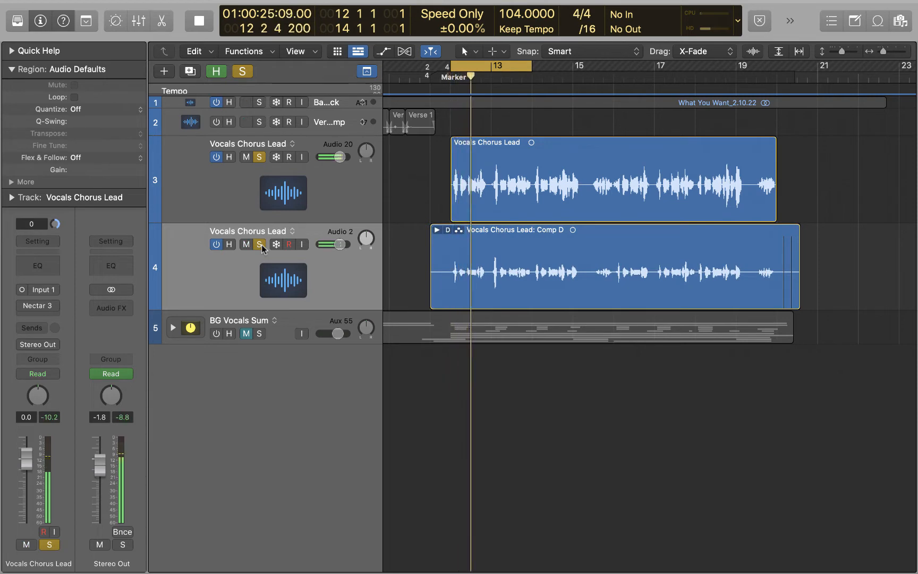
key(space)
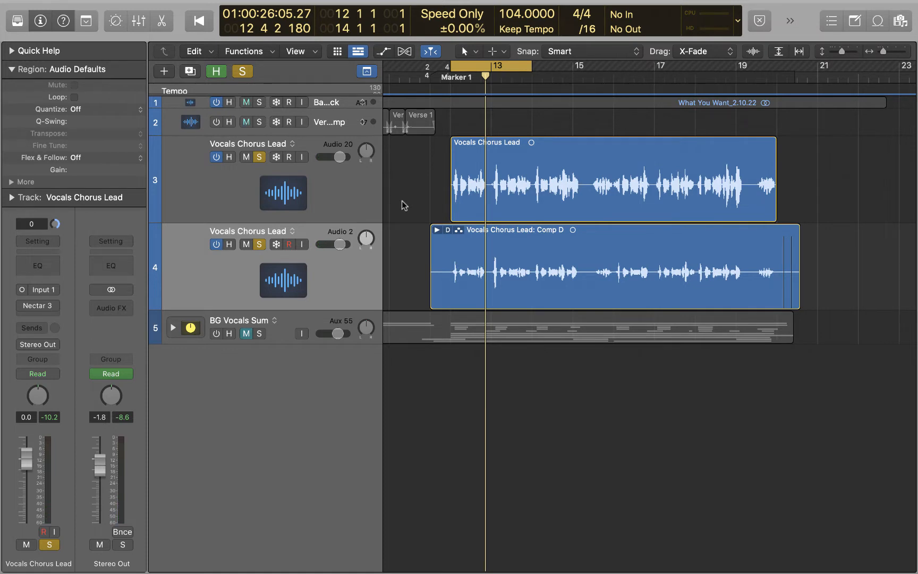
click(470, 281)
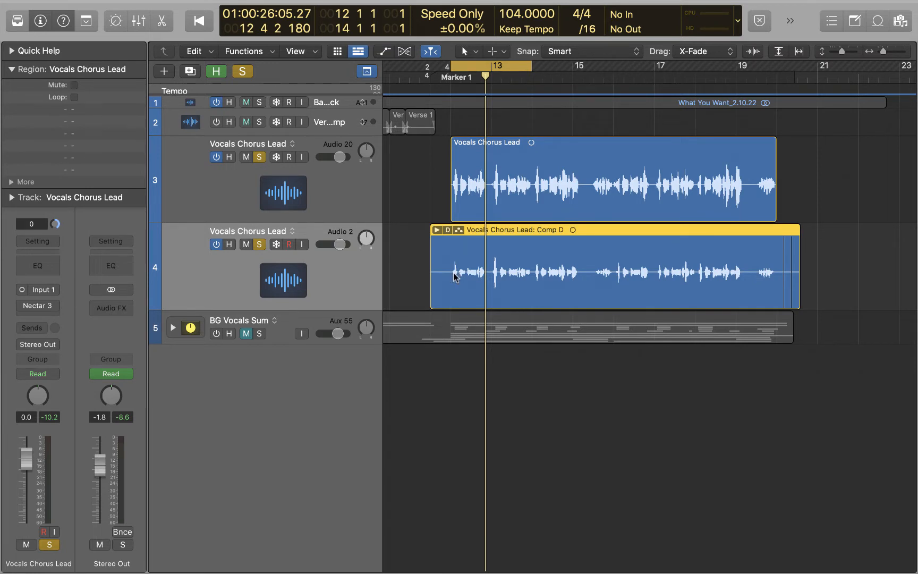
Step: Unsolo Audio 2, add an audio track below Audio 20 with the same channel settings, and copy Audio 20's chorus region onto it
click(260, 246)
click(357, 178)
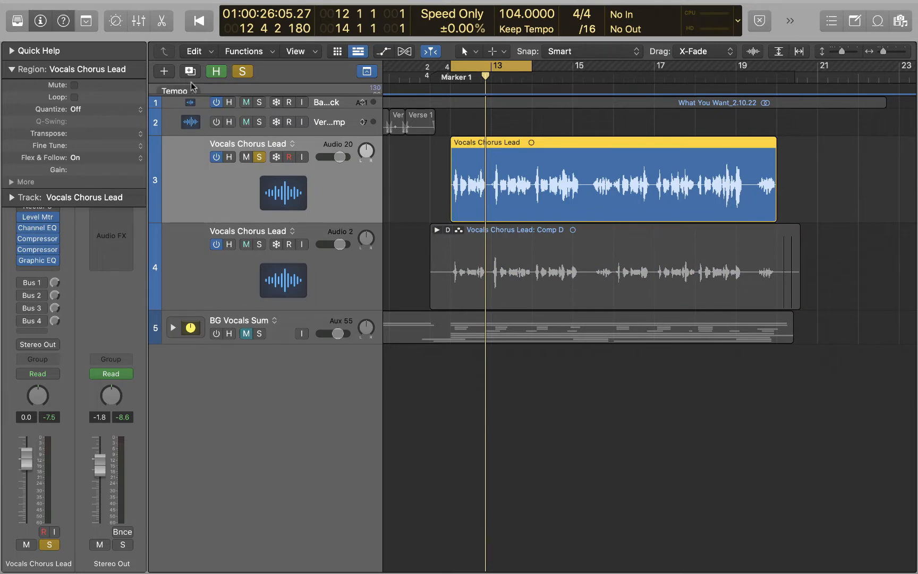
click(165, 74)
click(654, 225)
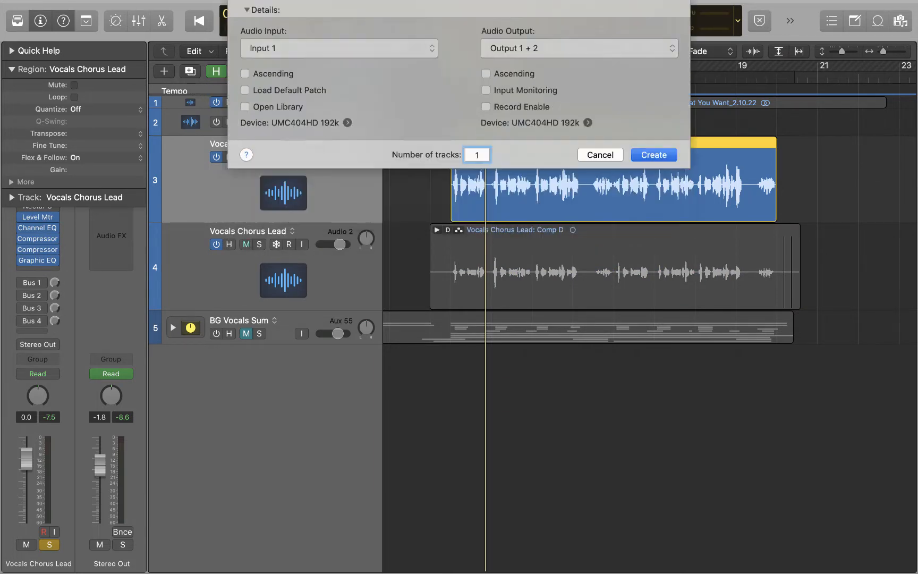
drag(525, 171, 515, 256)
Step: Solo the duplicate Audio 3 track and compare playback of the chorus with and without it
click(259, 244)
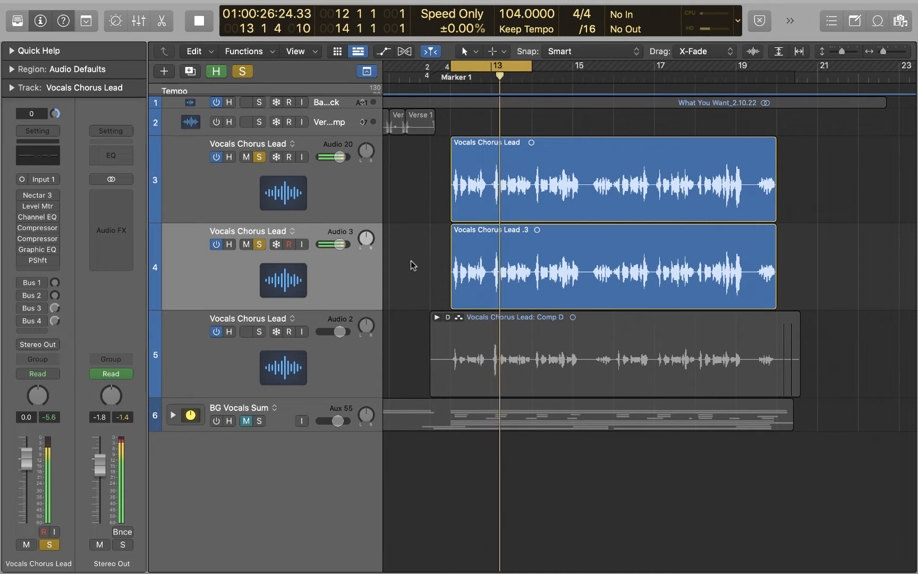
key(space)
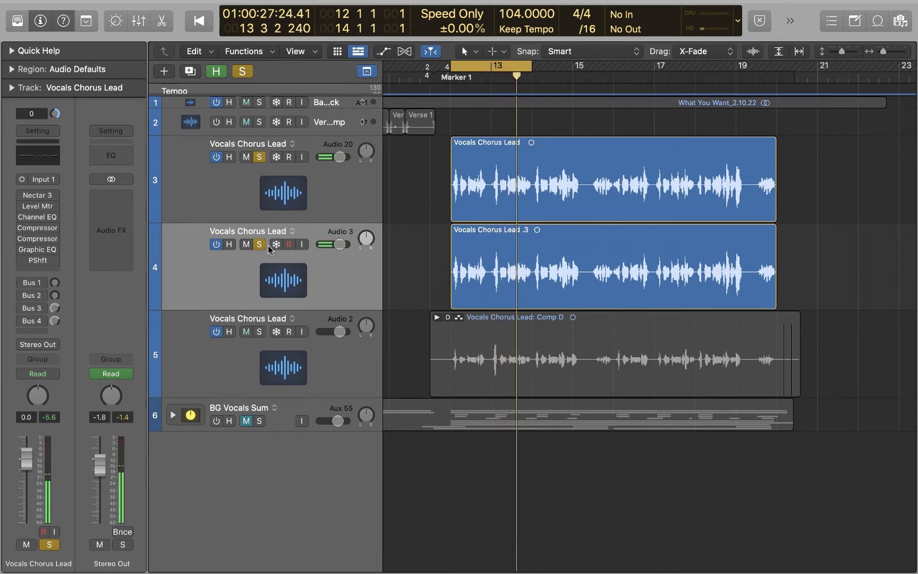
click(260, 245)
key(space)
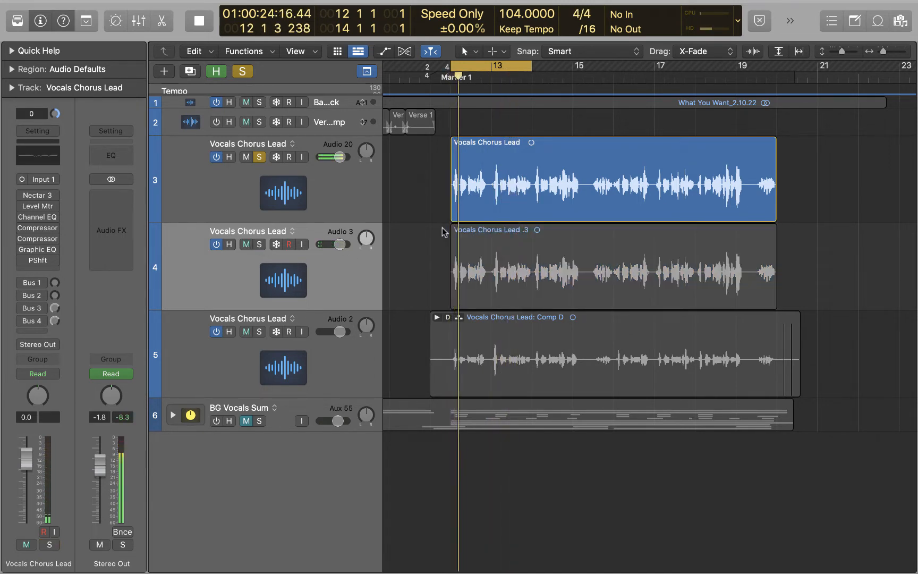
click(259, 245)
key(space)
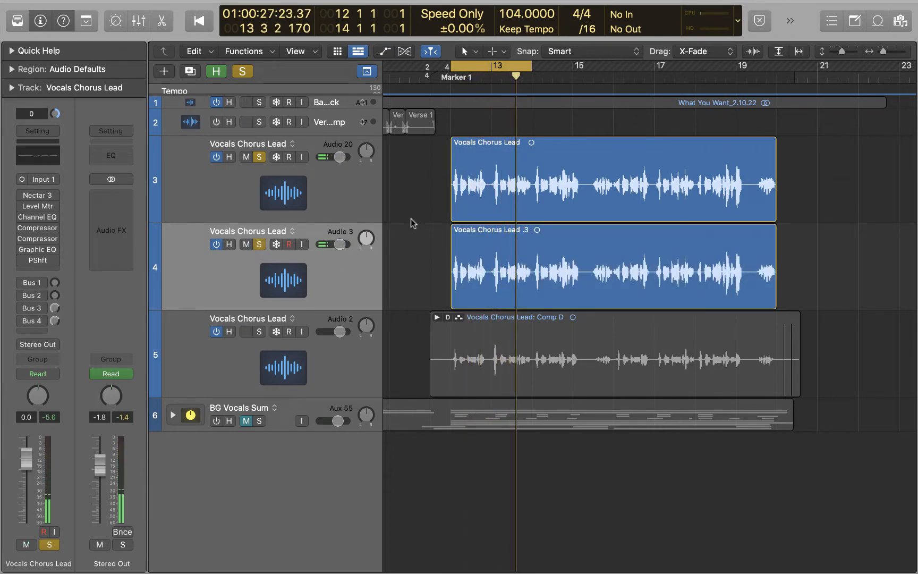
Step: Unsolo the duplicate Audio 3 track and solo the Audio 2 take alongside Audio 20
drag(430, 186, 461, 251)
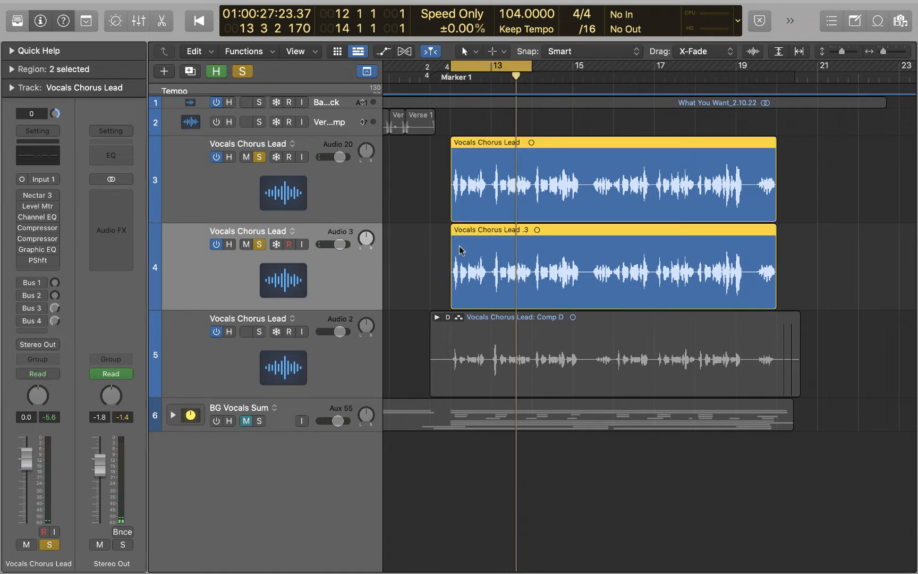
click(393, 217)
drag(399, 188, 478, 261)
click(259, 244)
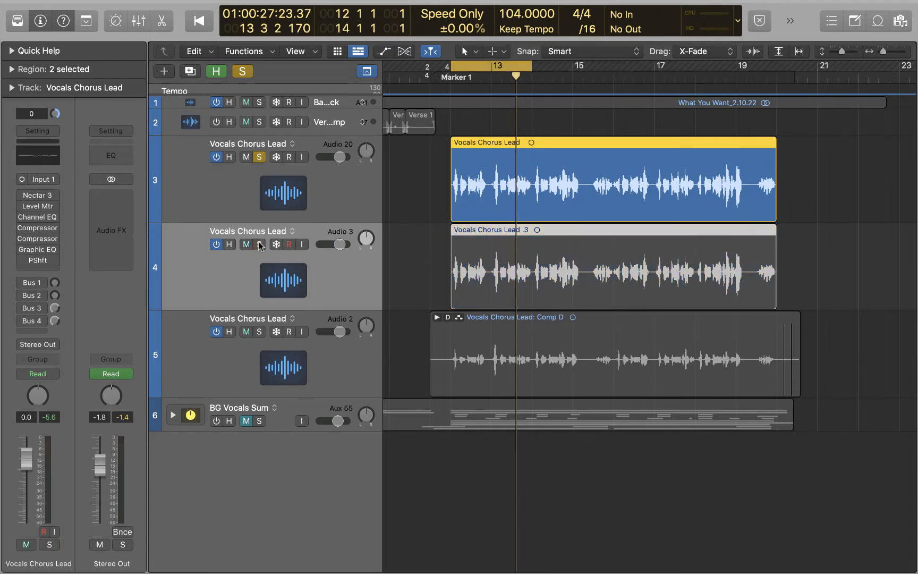
click(359, 366)
click(260, 331)
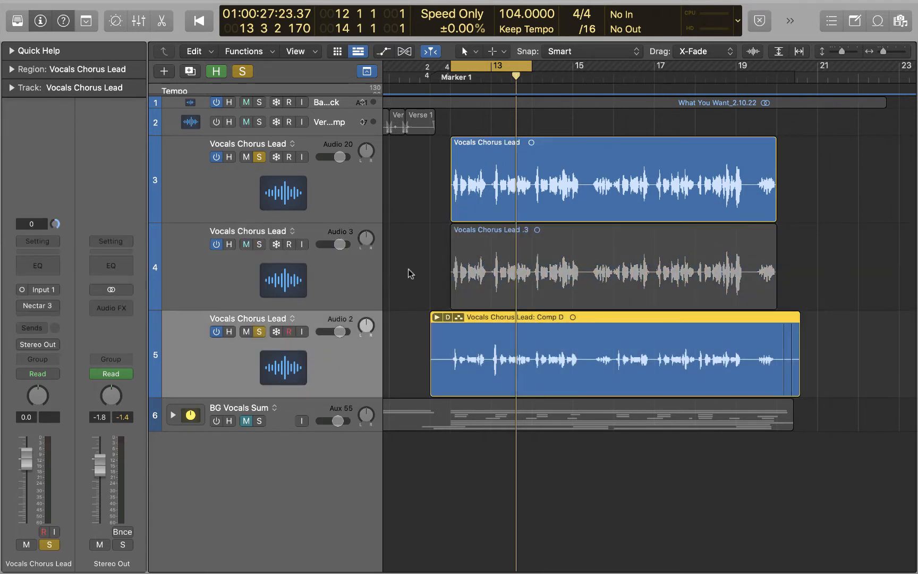
Step: Play the Audio 20 and Audio 2 takes together and compare their regions' waveforms
key(space)
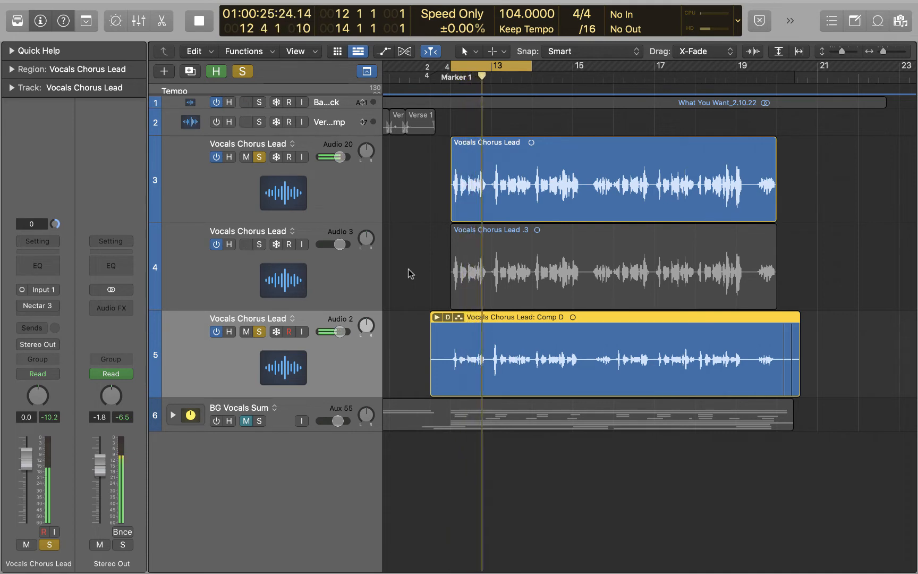
key(space)
click(424, 234)
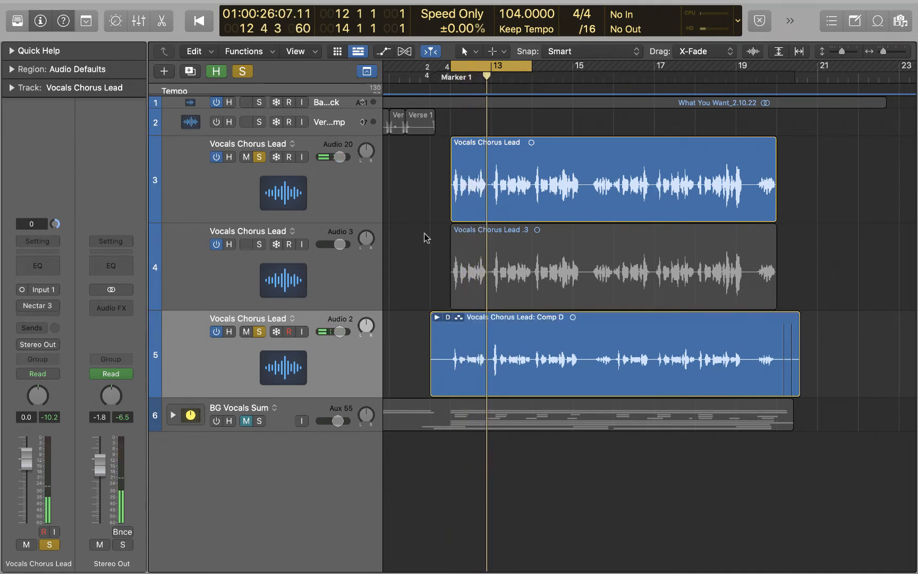
click(460, 359)
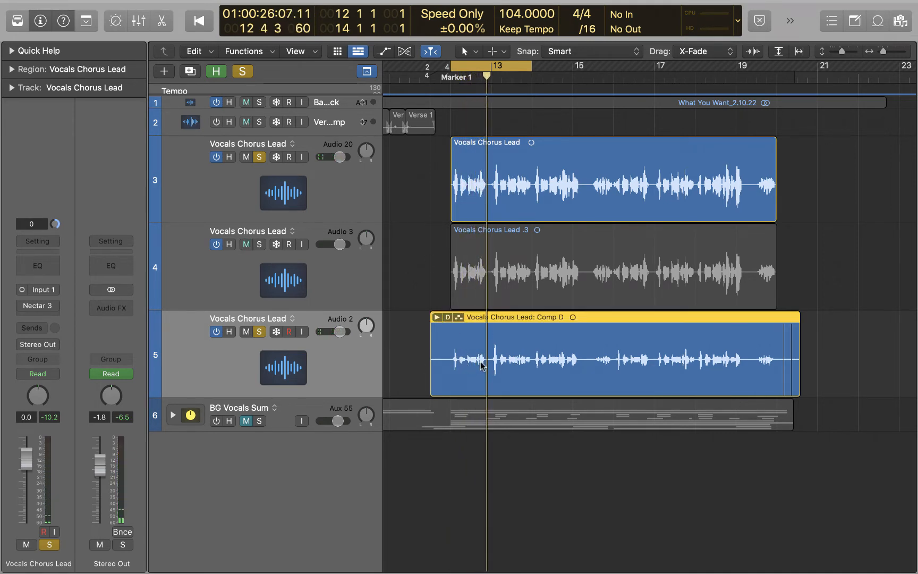
click(497, 185)
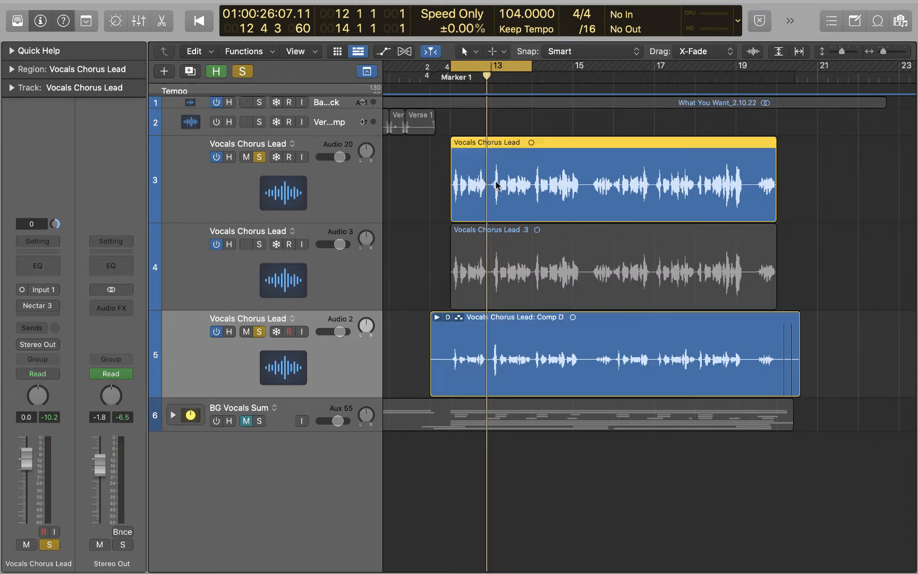
click(484, 359)
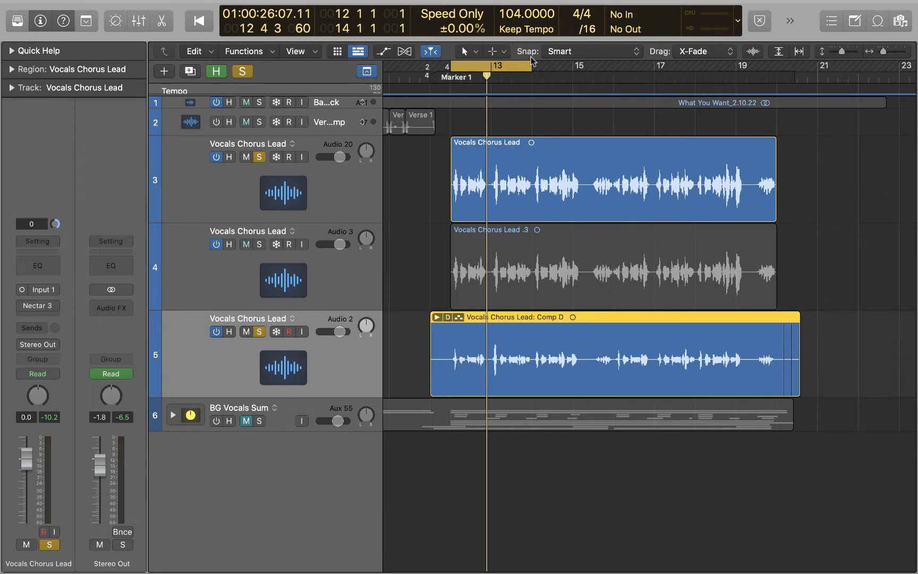
Step: Extend the cycle range's end to bar 17 and play the two soloed takes
drag(531, 65, 654, 66)
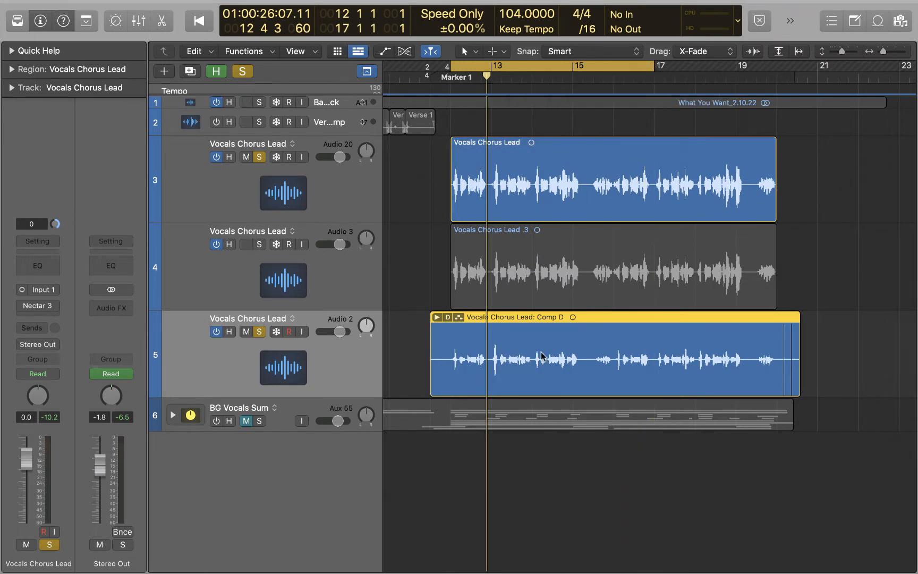
key(space)
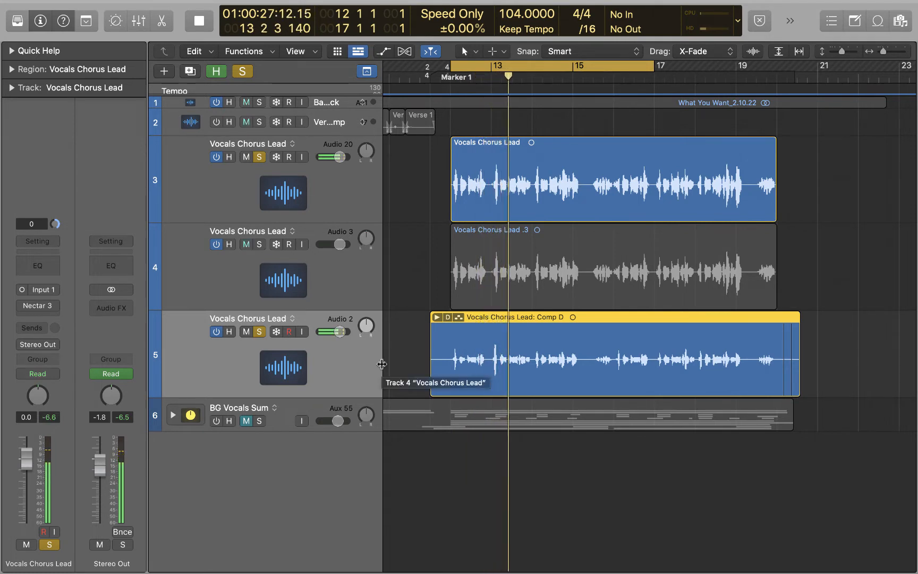
key(space)
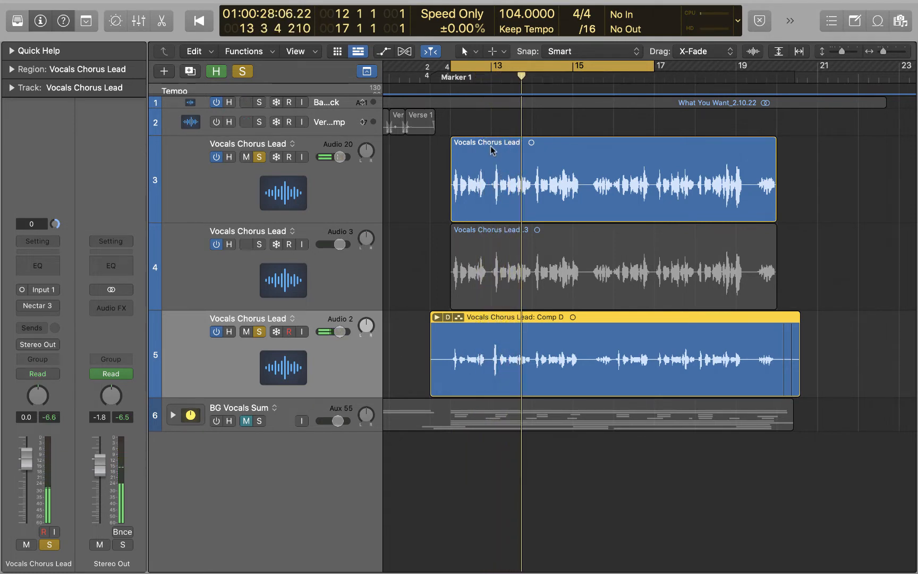
Step: Move the cycle range's start to bar 13 and play the two takes into bar 15
drag(451, 66, 492, 67)
key(space)
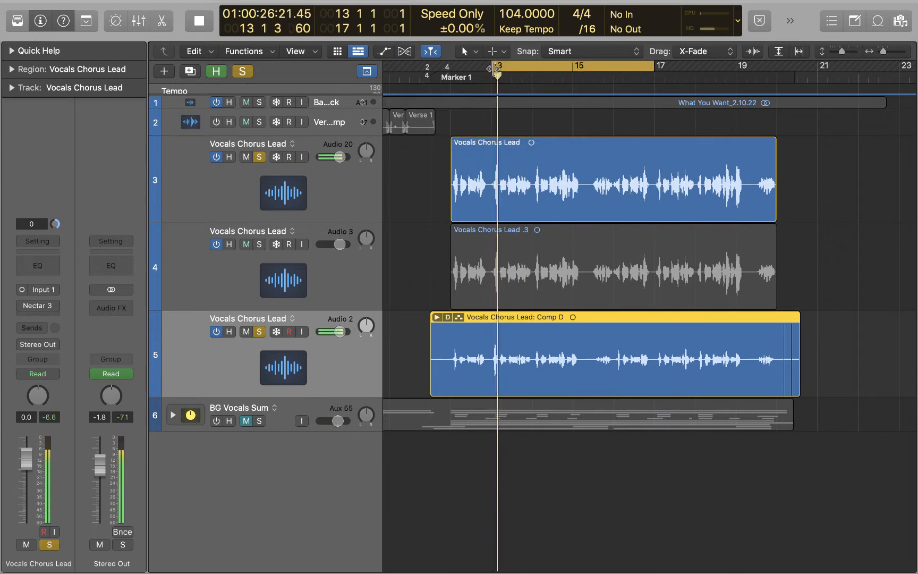
key(space)
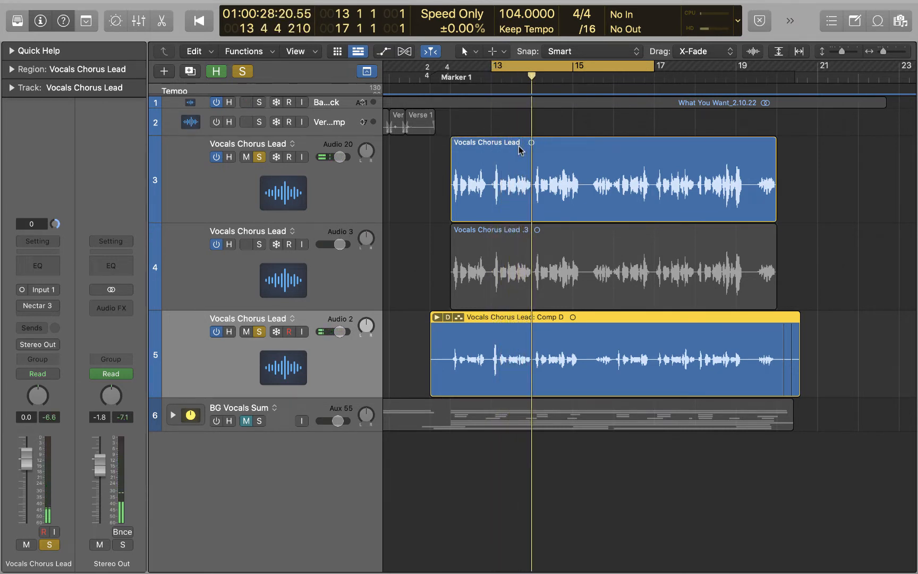
key(space)
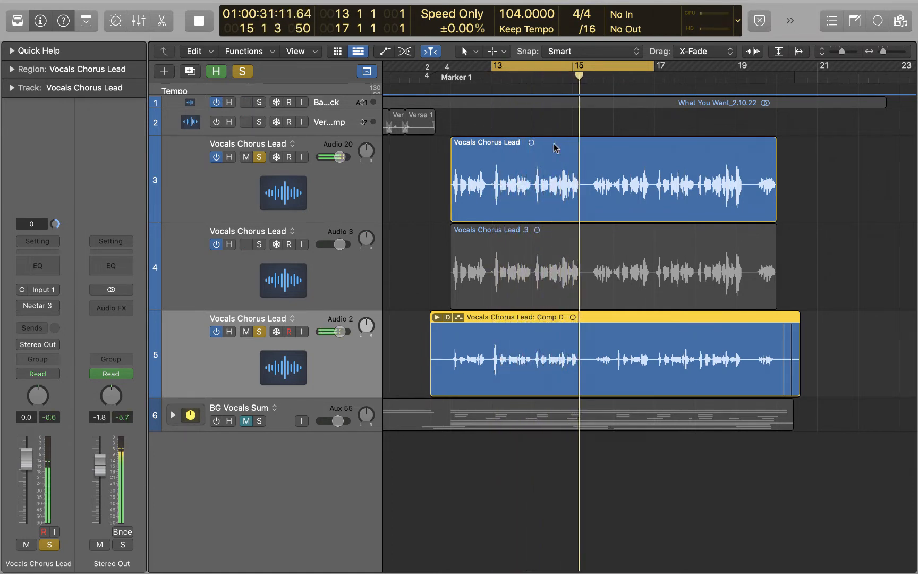
key(space)
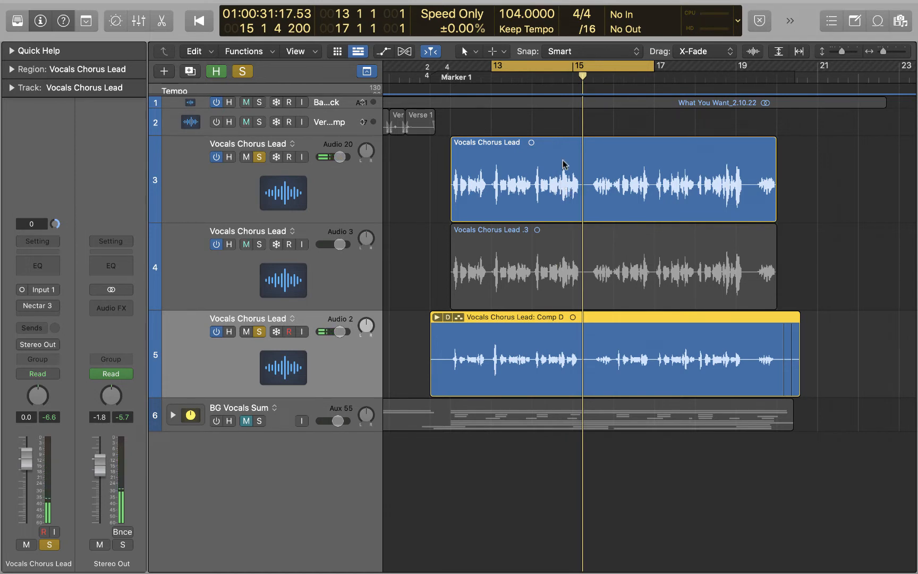
Step: Turn off the cycle range and select the chorus region on the Audio 20 track
click(512, 65)
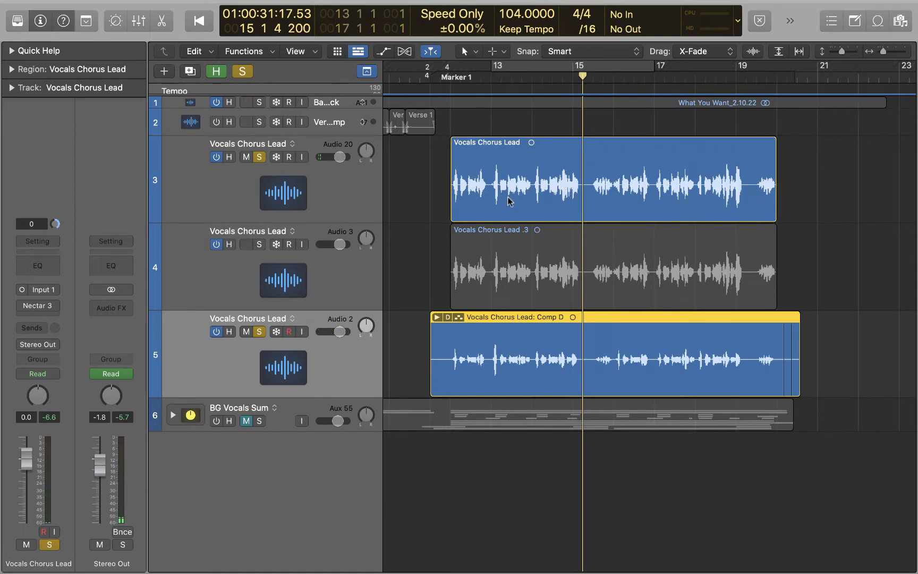
click(507, 197)
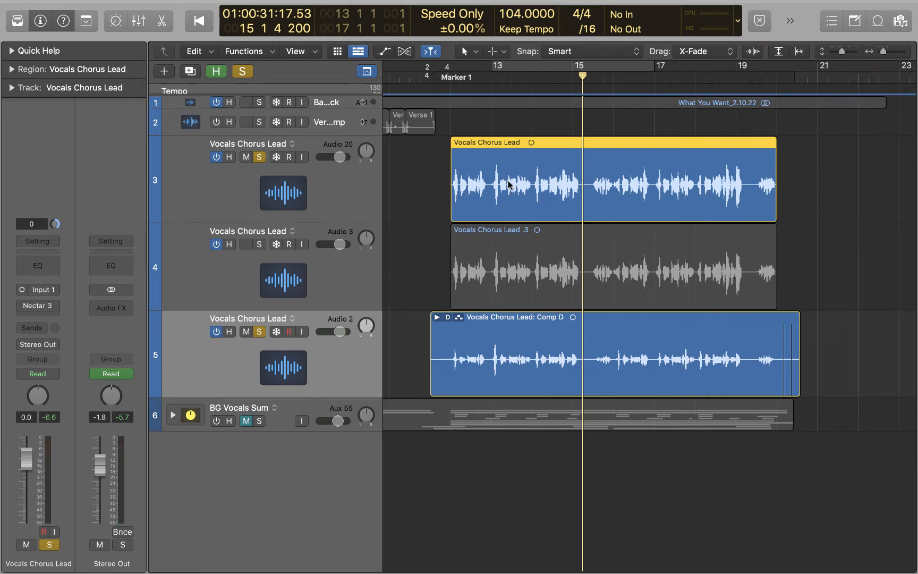
click(432, 180)
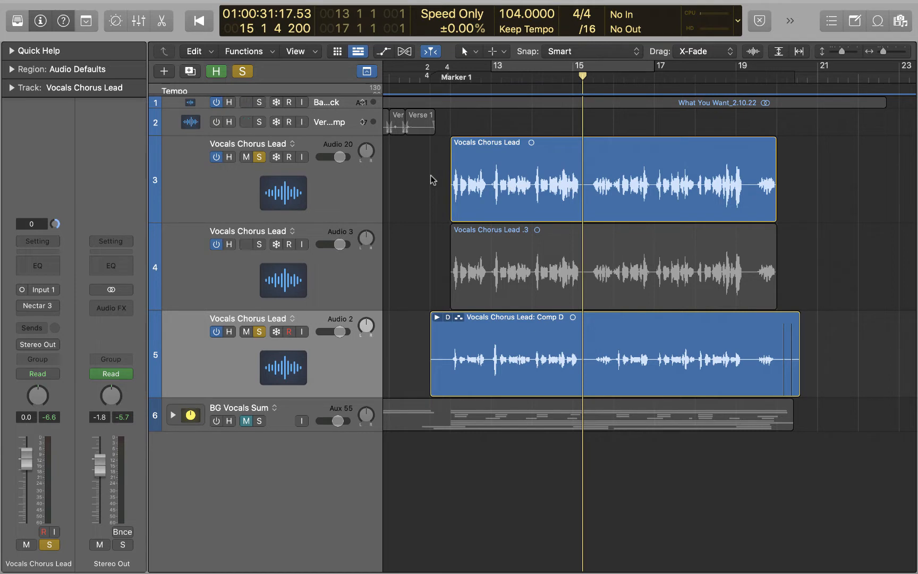
click(475, 178)
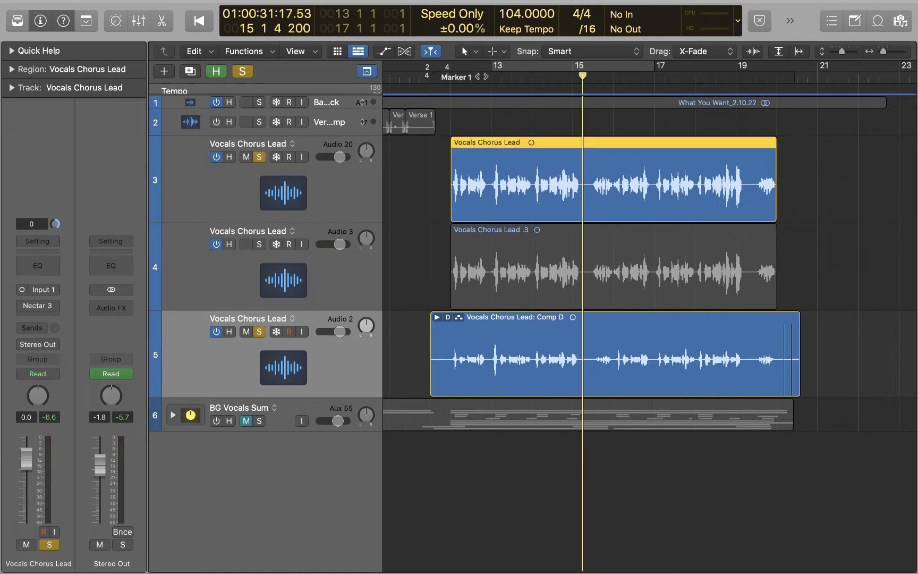
Step: Return the playhead to the start of the chorus region and select the Audio 20 track
key(Return)
click(433, 185)
click(493, 186)
click(417, 193)
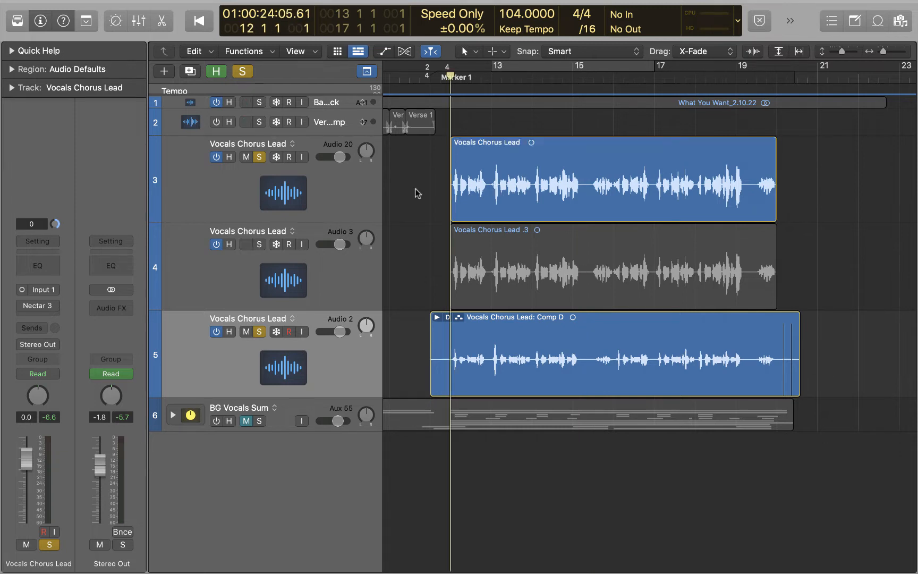
click(415, 193)
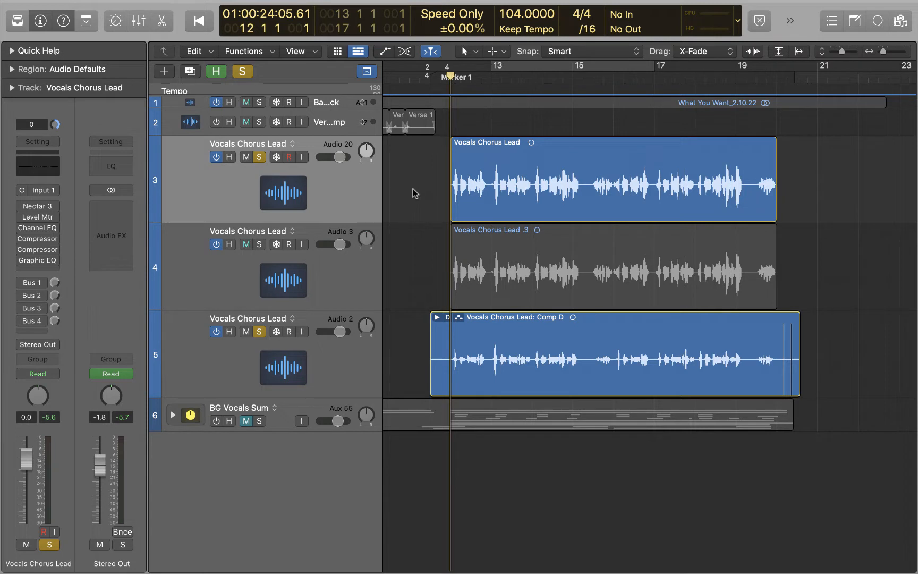
click(455, 190)
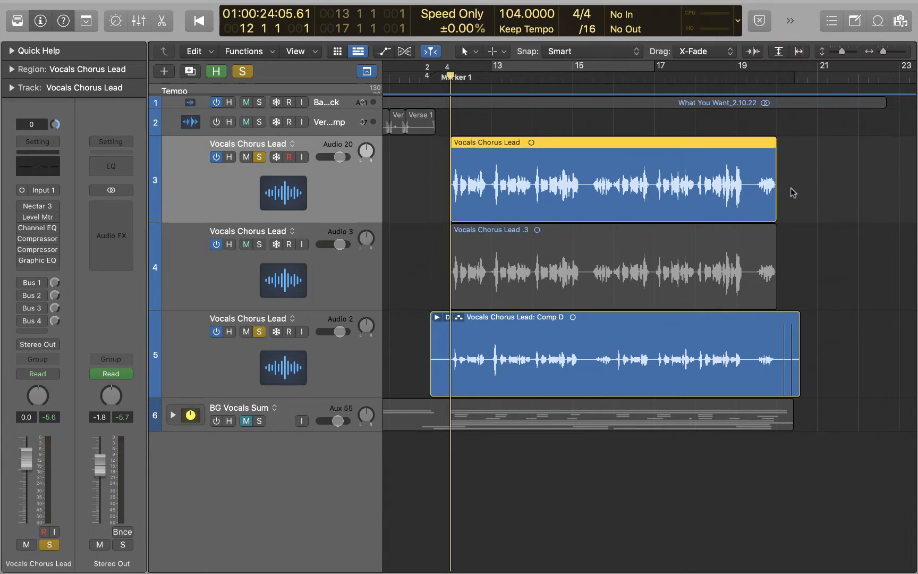
click(424, 184)
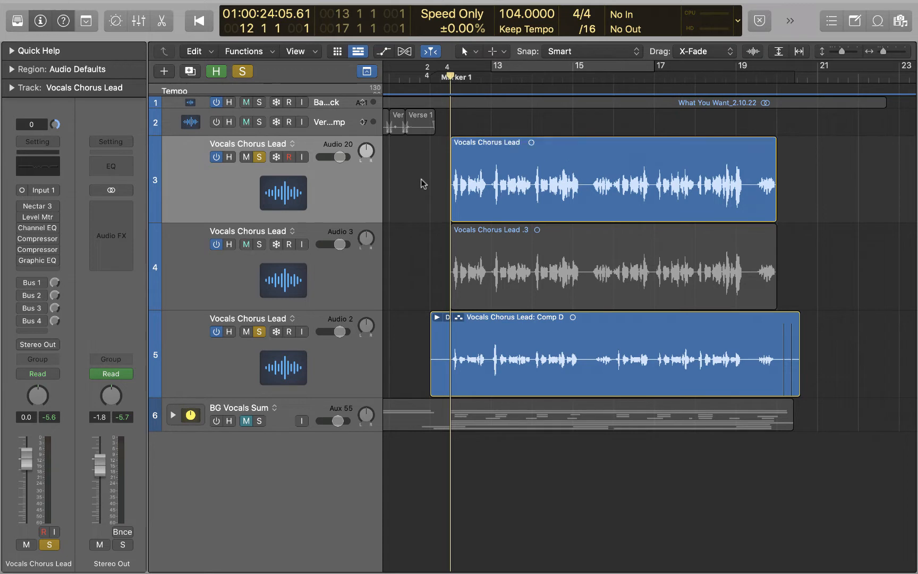
click(511, 186)
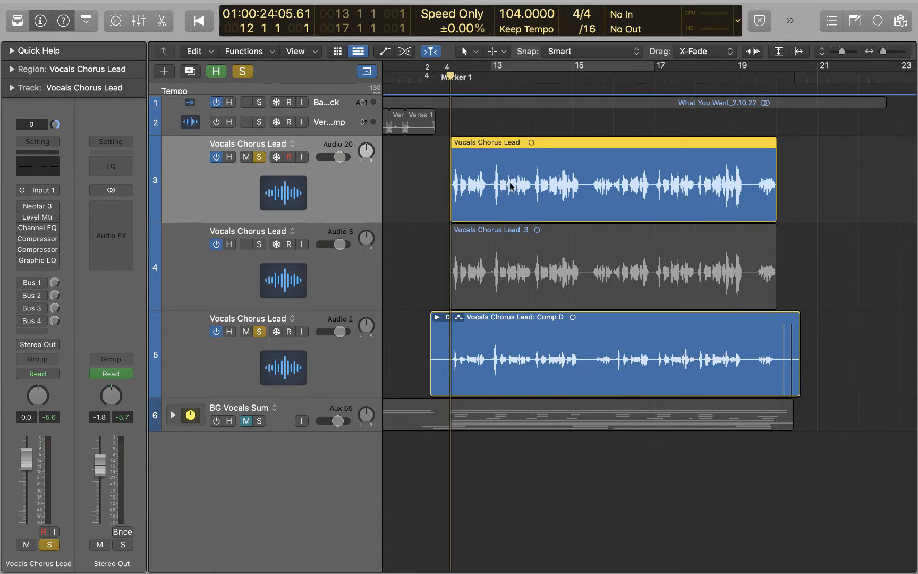
click(420, 182)
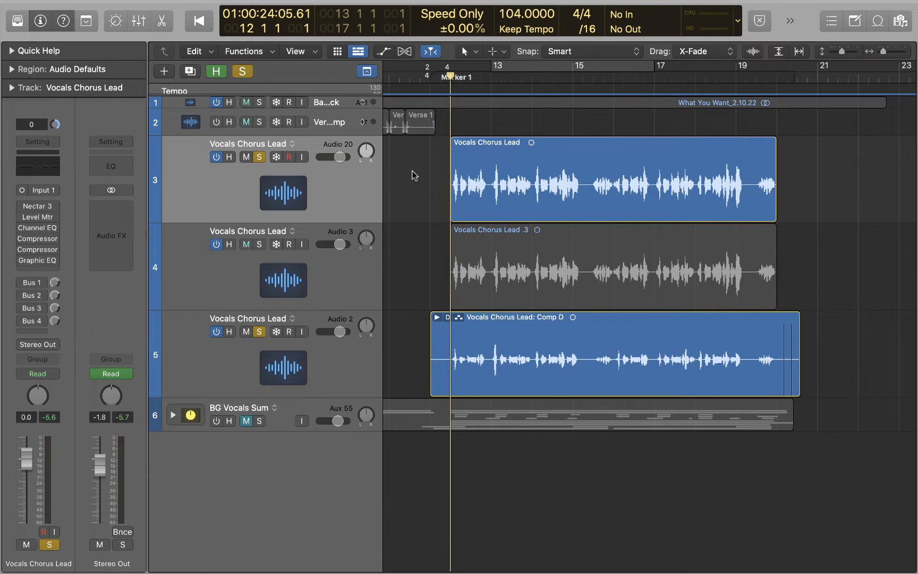
Step: Expand the Audio 2 take folder and comp in the first chorus phrase from Take 11
click(437, 316)
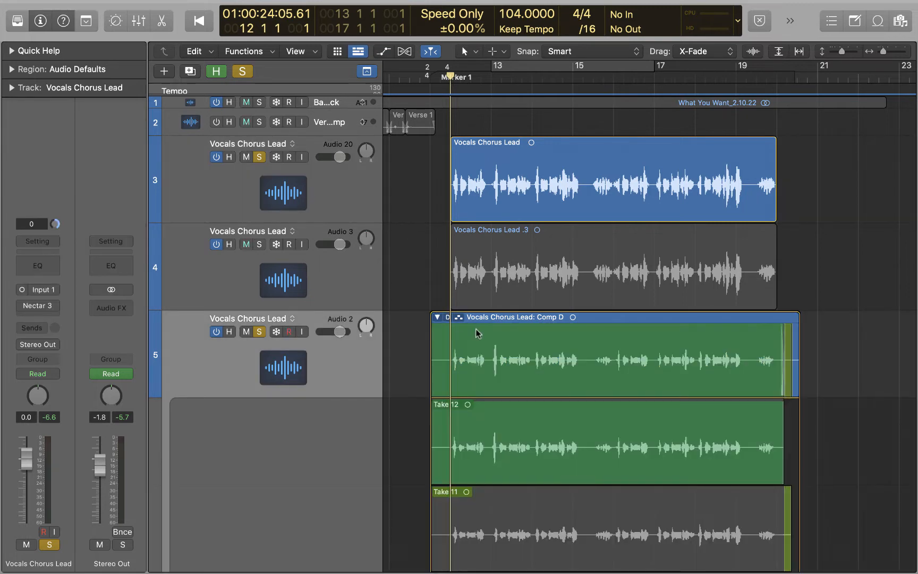
scroll(476, 333, down, 3)
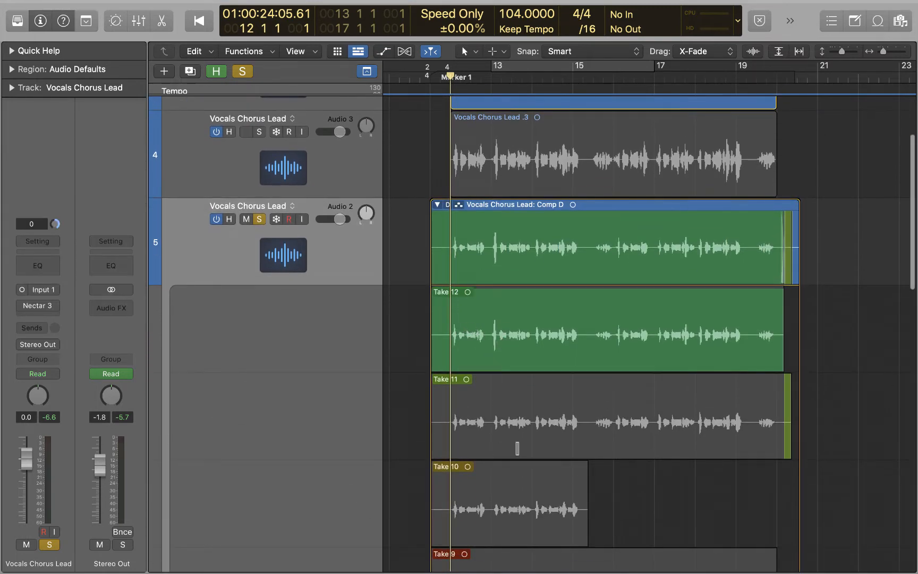
scroll(517, 448, down, 2)
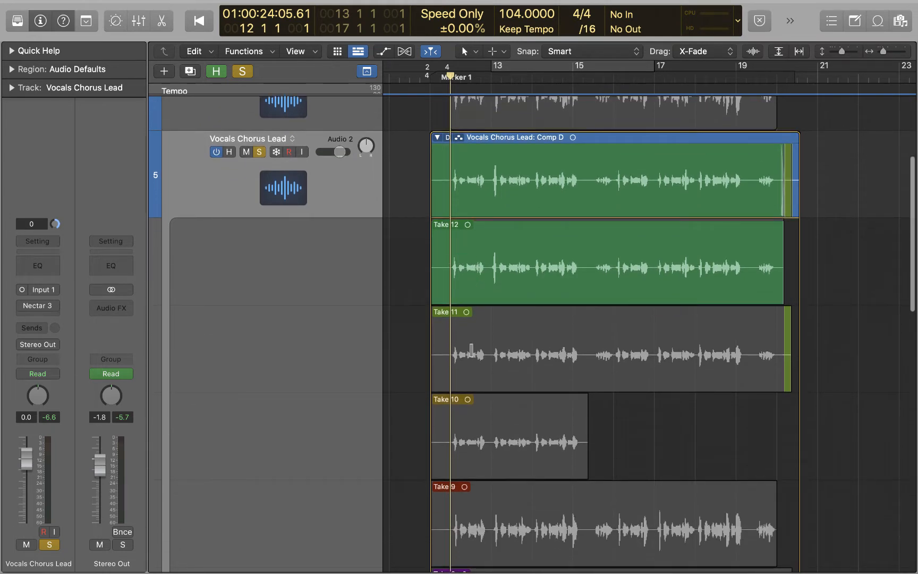
drag(450, 353, 487, 353)
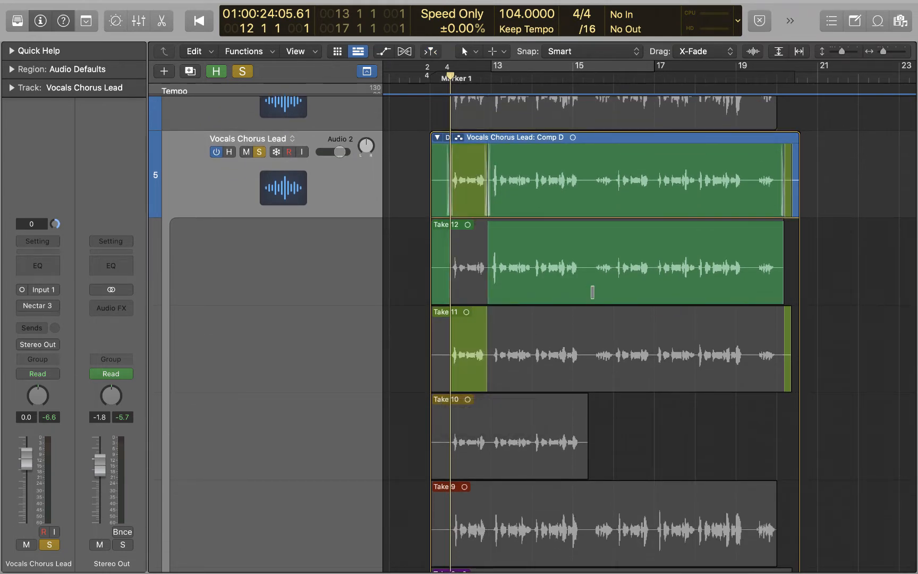
Step: Comp in Take 9 for the phrase ending near bar 17 and Take 11 for the phrase around bars 18–19, then collapse the take folder
drag(591, 353, 654, 354)
drag(591, 522, 648, 522)
drag(696, 367, 748, 370)
drag(647, 505, 653, 505)
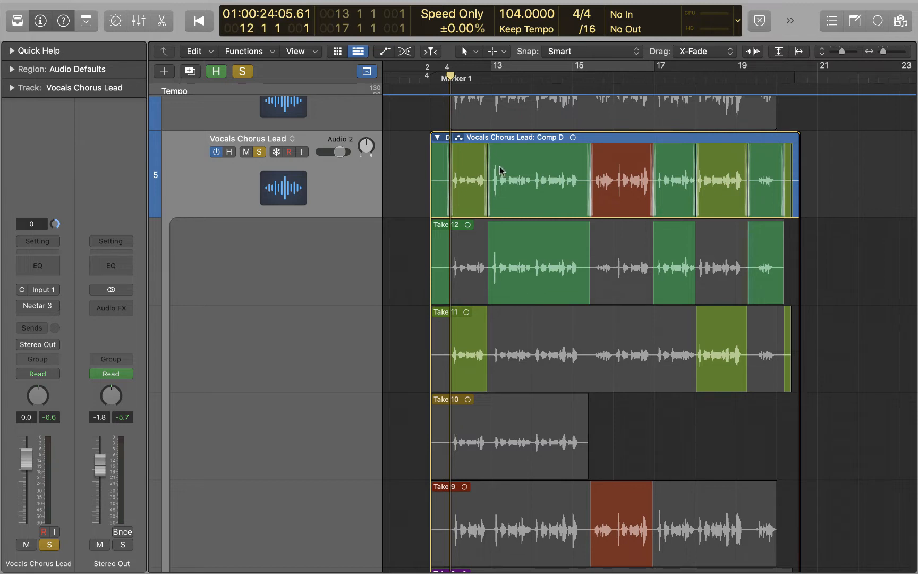
click(438, 138)
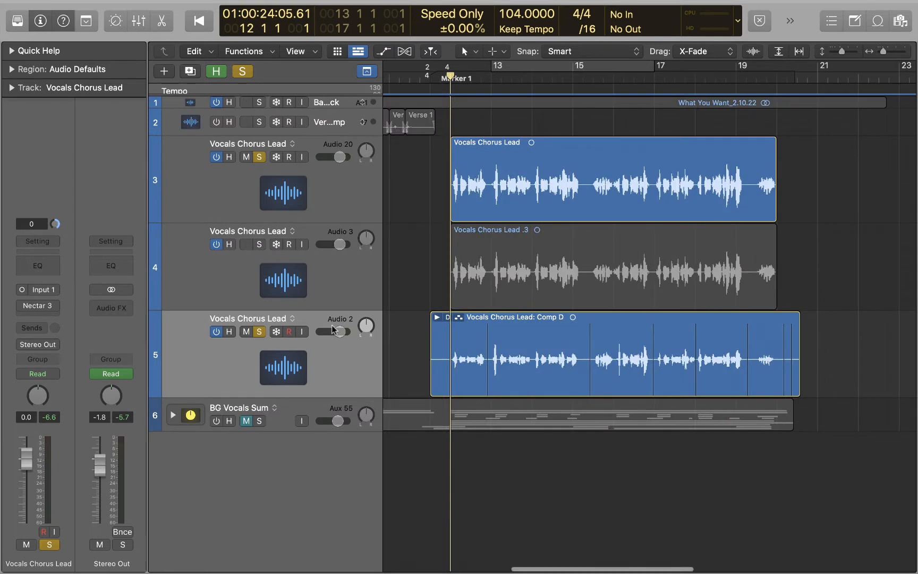
Step: Unsolo the Audio 2 take and delete the copied Vocals Chorus Lead .3 region along with its Audio 3 track
click(260, 333)
click(357, 191)
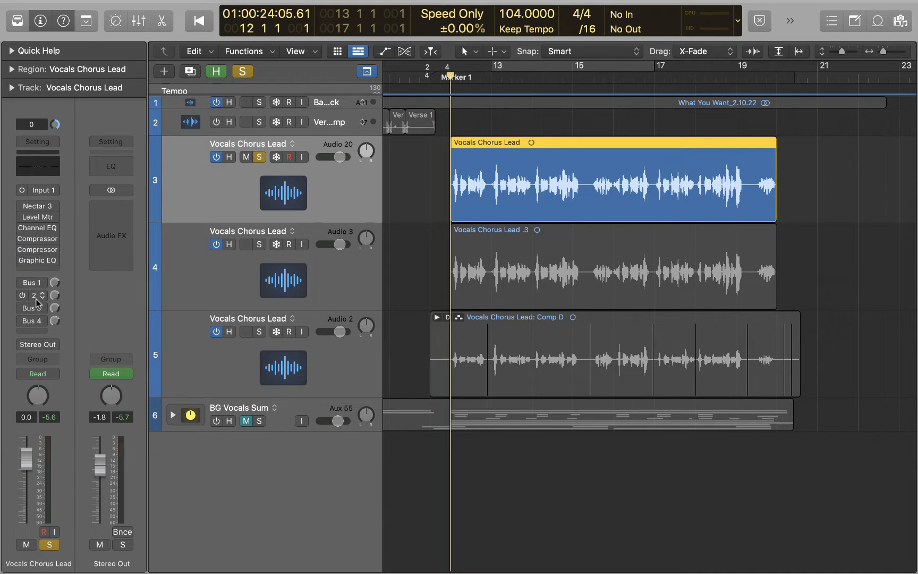
click(351, 269)
key(Delete)
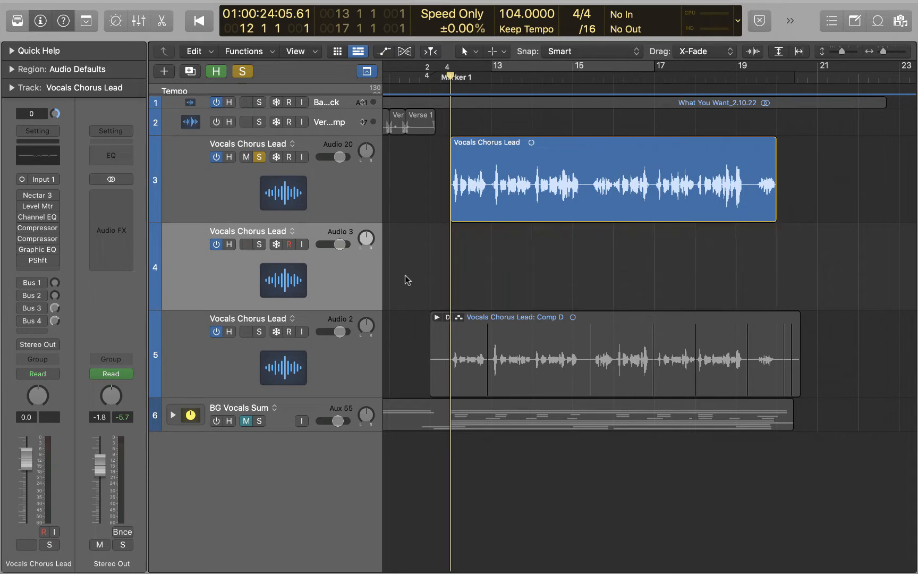
key(super+BackSpace)
Step: On the Audio 20 channel, enable the plug-ins from Level Mtr through Graphic EQ and the Bus 1 to Bus 4 sends
click(411, 184)
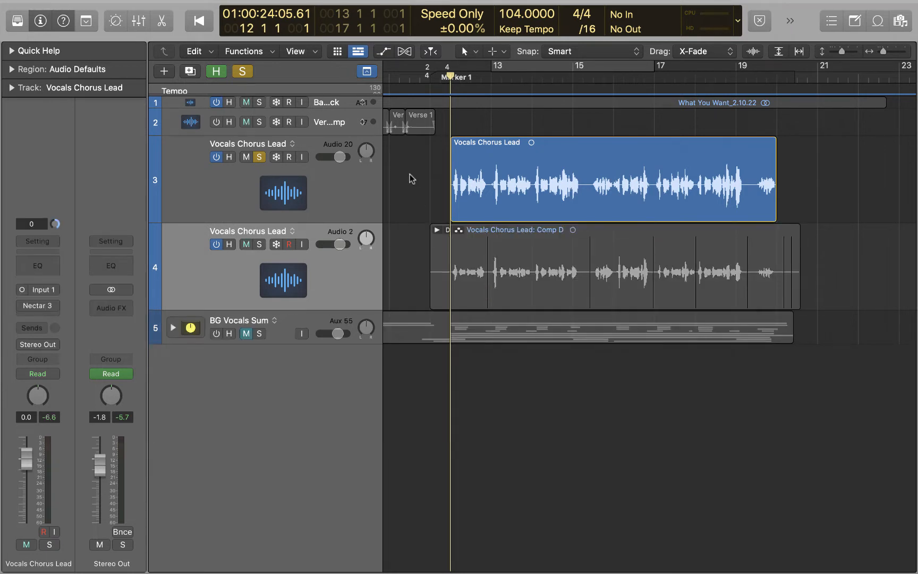
click(370, 166)
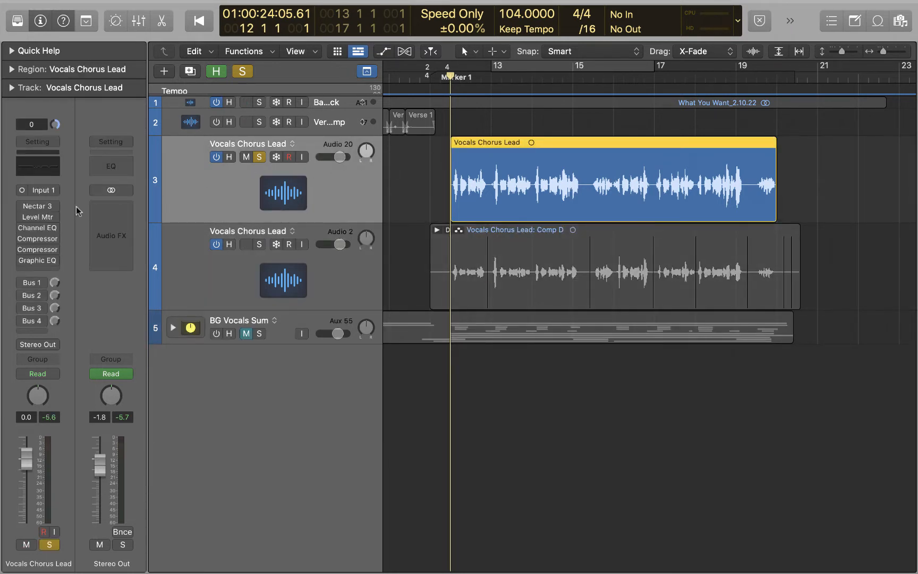
drag(24, 218, 23, 325)
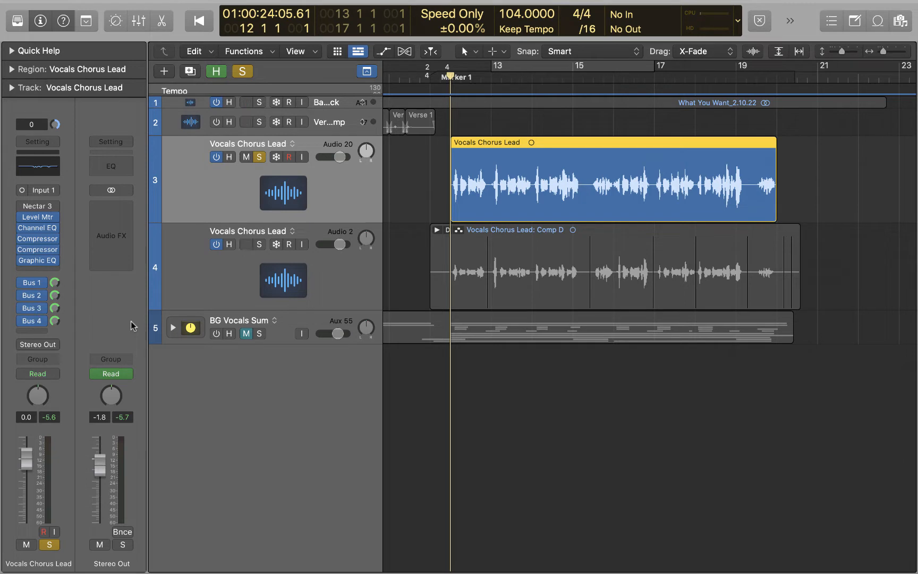
Step: Add a Bus 5 send to the Audio 20 channel and rename the aux it feeds as Dbl Track
click(38, 332)
mouse_move(53, 347)
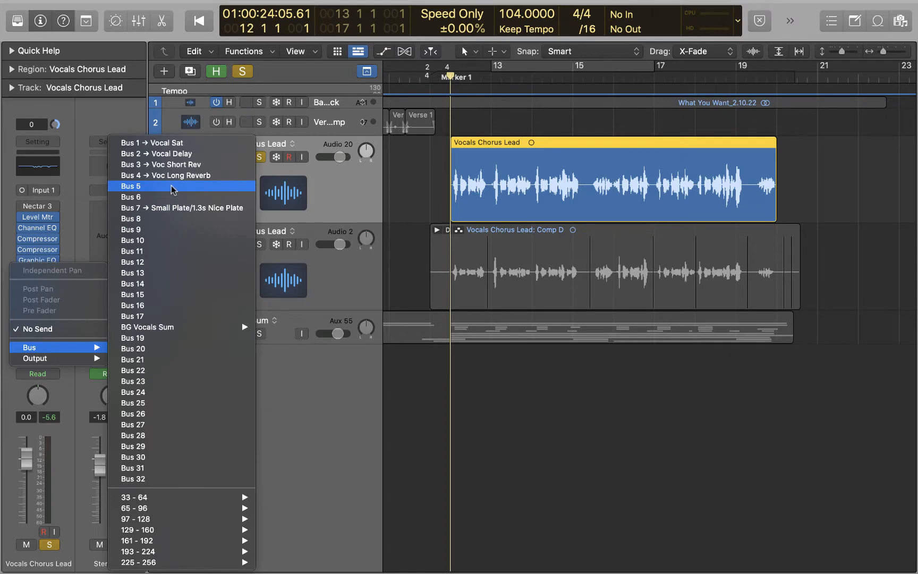
click(173, 186)
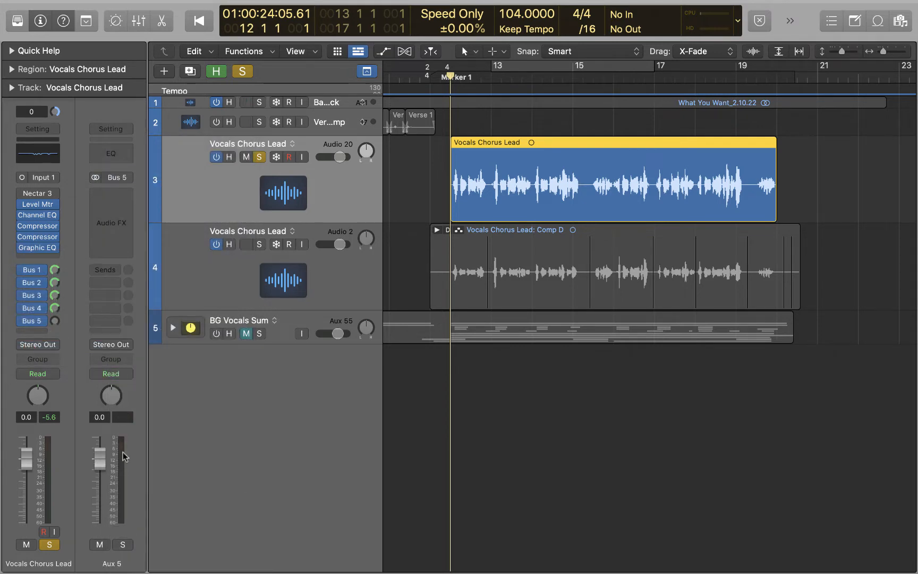
double_click(116, 562)
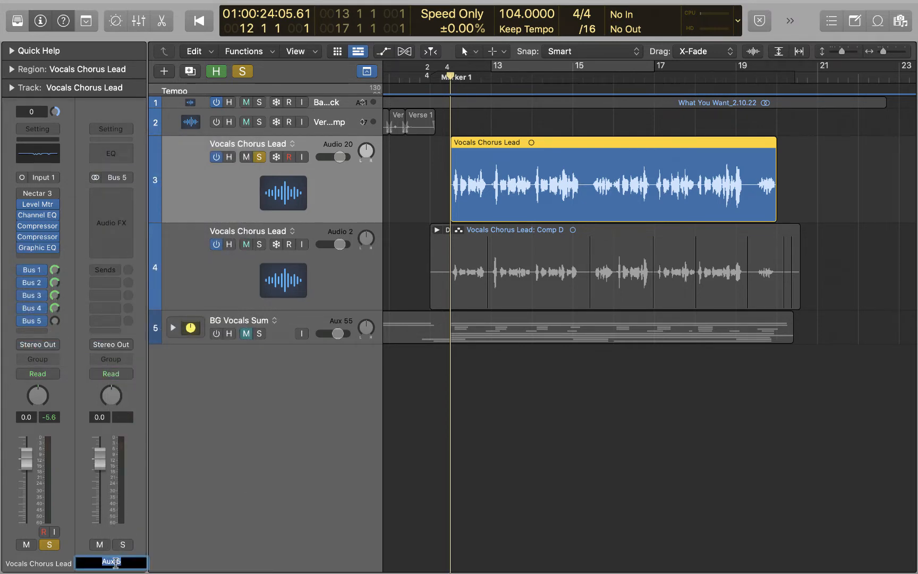
text(Dbl Track)
key(Return)
Step: Set the lead vocal's Bus 5 send level to 0 dB
double_click(55, 322)
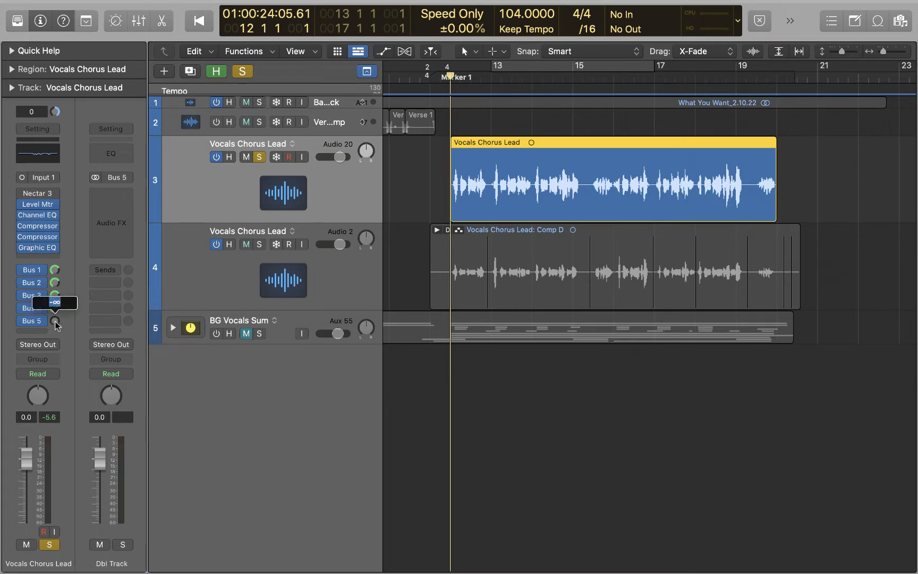
text(0)
key(Return)
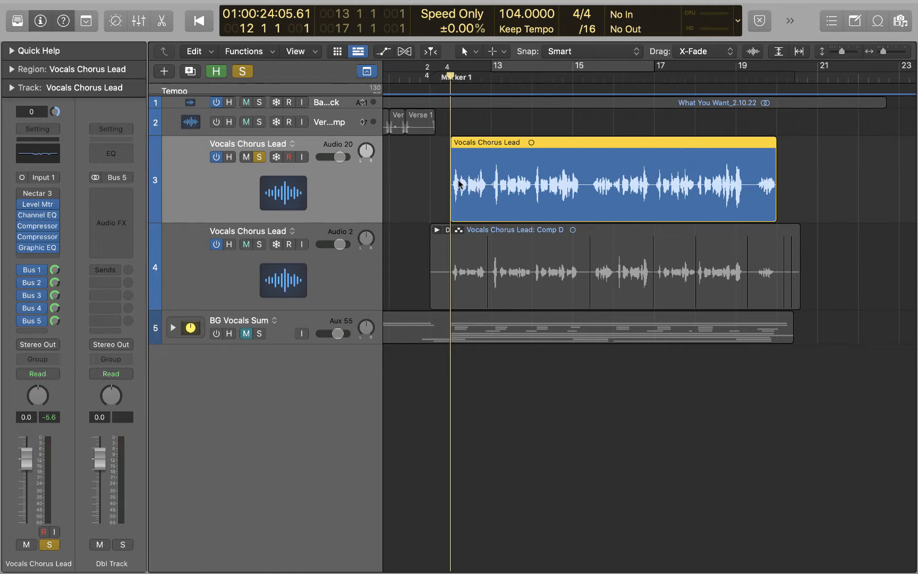
Step: Insert a stereo instance of Stereo Delay on the Dbl Track aux
click(121, 205)
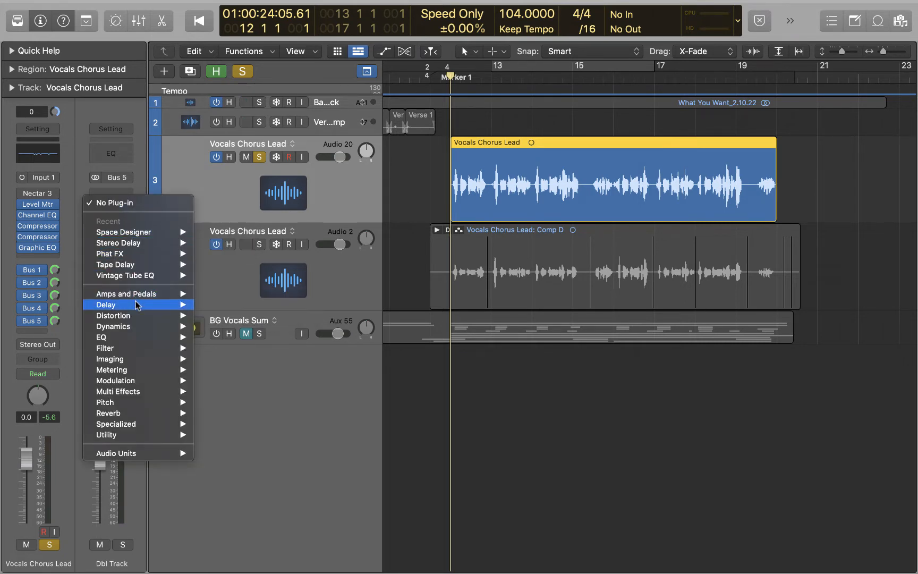
mouse_move(136, 307)
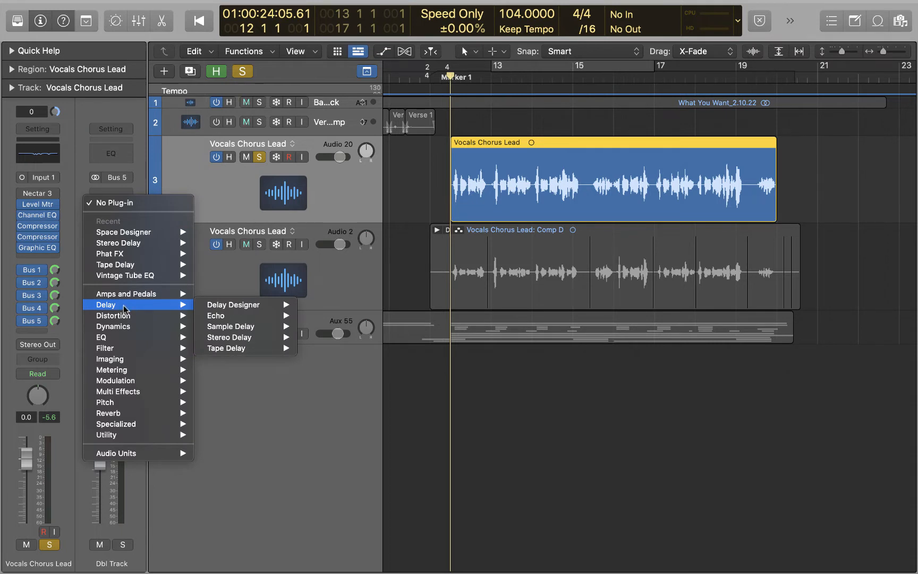
mouse_move(254, 341)
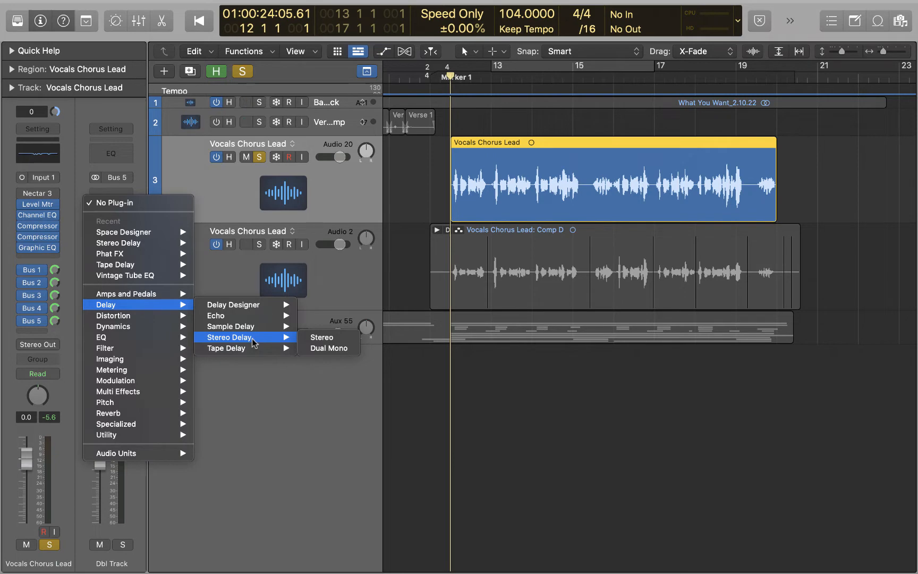
click(322, 337)
mouse_move(579, 184)
mouse_down()
mouse_move(549, 159)
mouse_move(574, 172)
mouse_up()
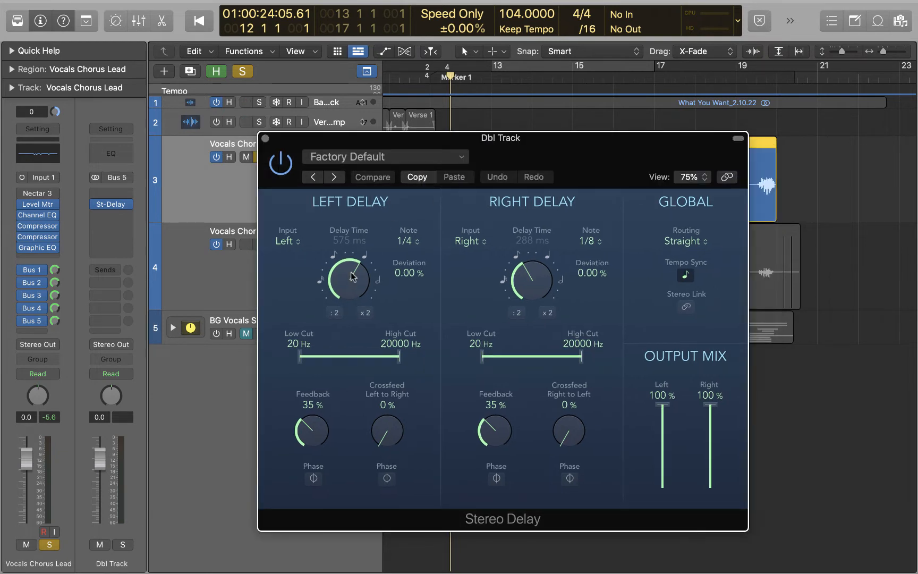
Step: Turn off the delay's Tempo Sync and set the delay times to 26 ms left and 52 ms right
drag(351, 277, 360, 311)
click(682, 279)
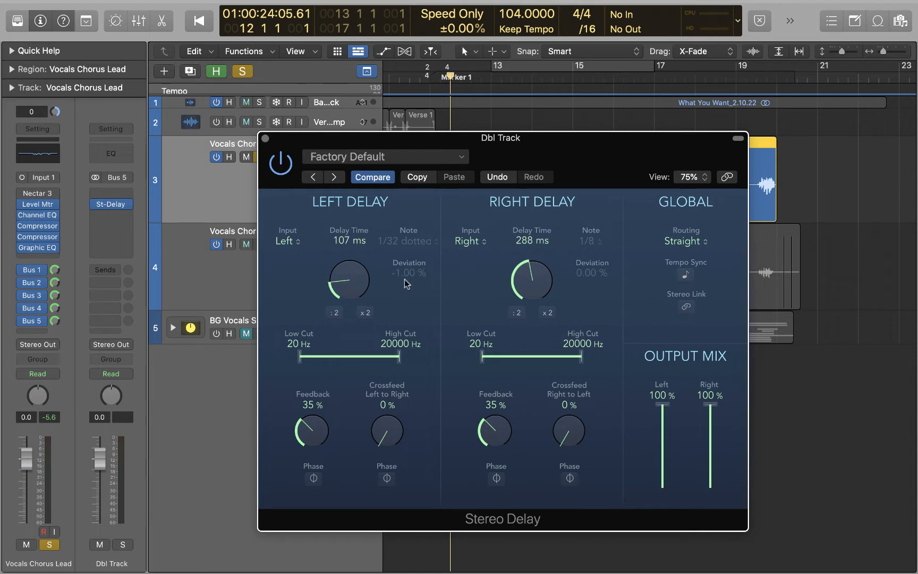
drag(345, 274, 352, 301)
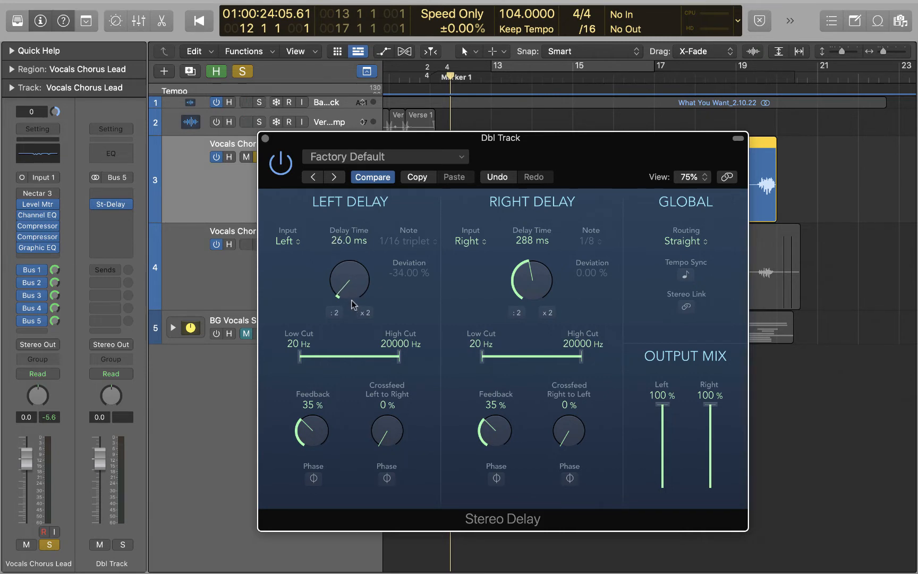
drag(532, 273, 529, 301)
Step: Set the left and right delay feedback to 0% and play the lead vocal up to about bar 13
alt+click(313, 432)
drag(478, 418, 485, 533)
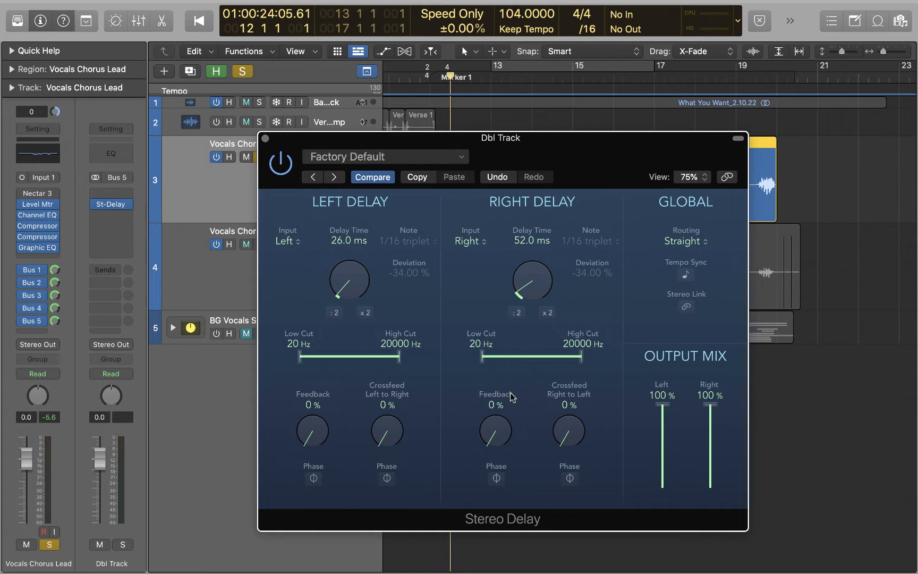
drag(564, 155, 535, 150)
key(space)
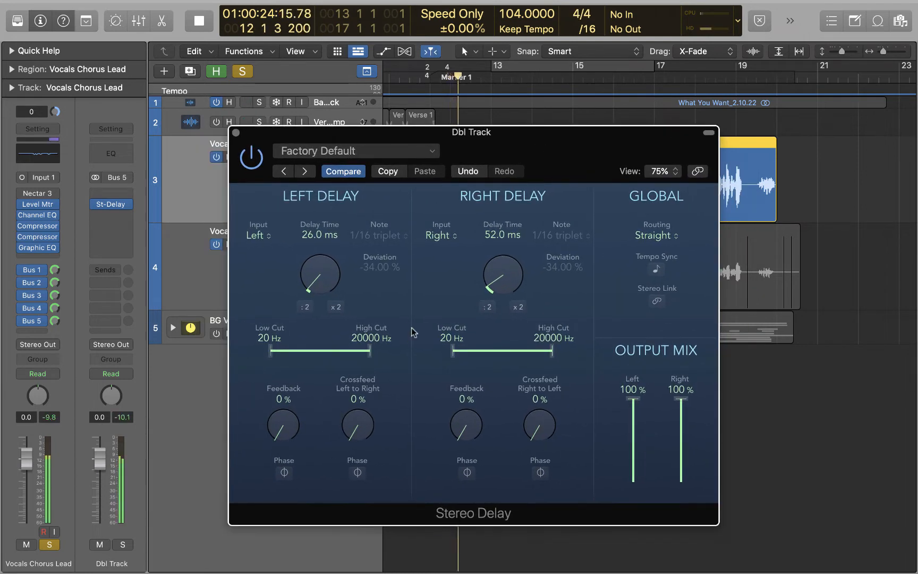
key(space)
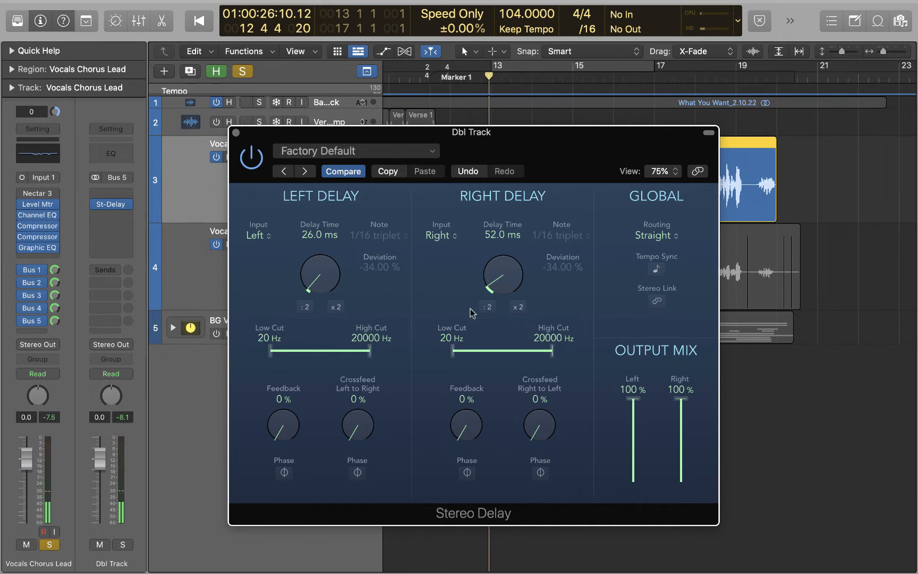
Step: Set the left delay's low cut to 130 Hz and high cut to 16800 Hz, and the right's to 54 Hz and 13300 Hz, during playback
drag(548, 146, 528, 202)
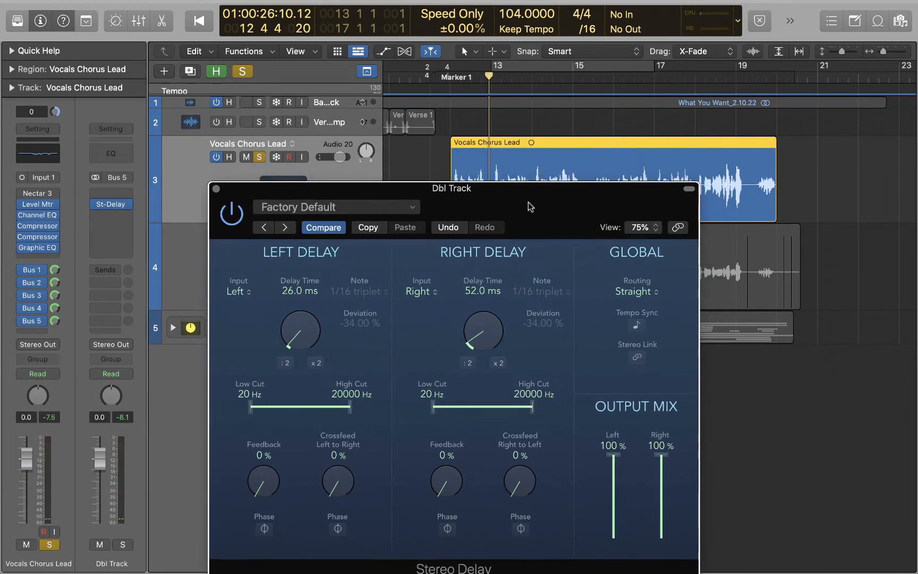
drag(430, 407, 447, 407)
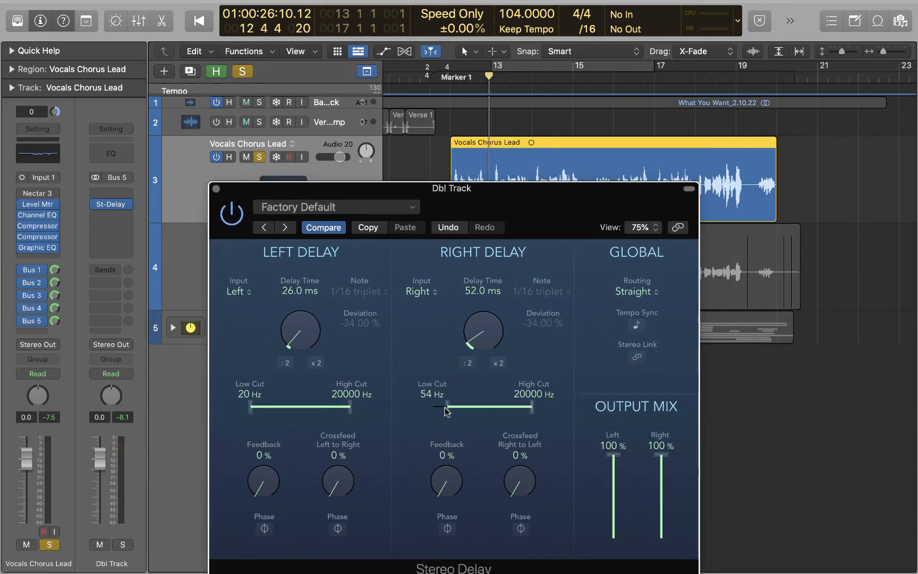
drag(350, 407, 346, 408)
drag(251, 408, 302, 415)
key(space)
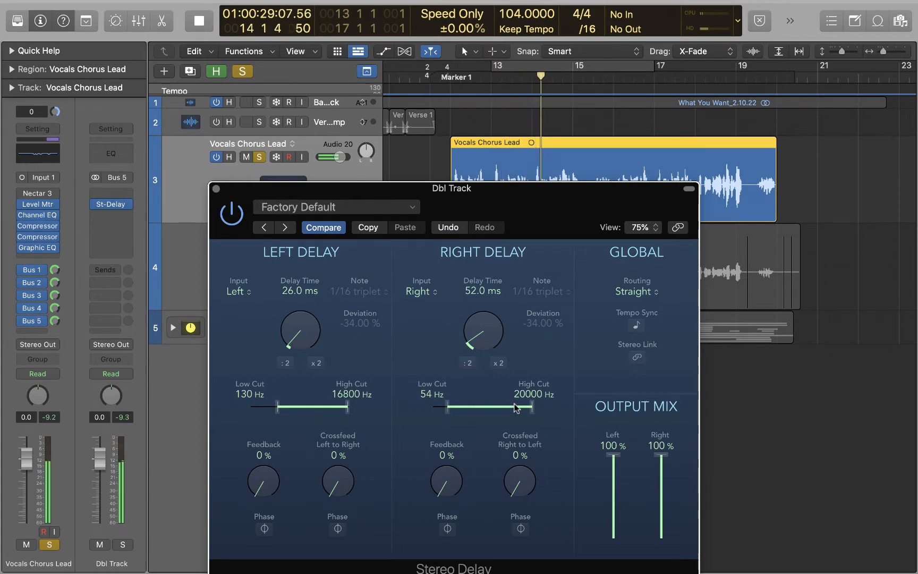
drag(532, 407, 526, 408)
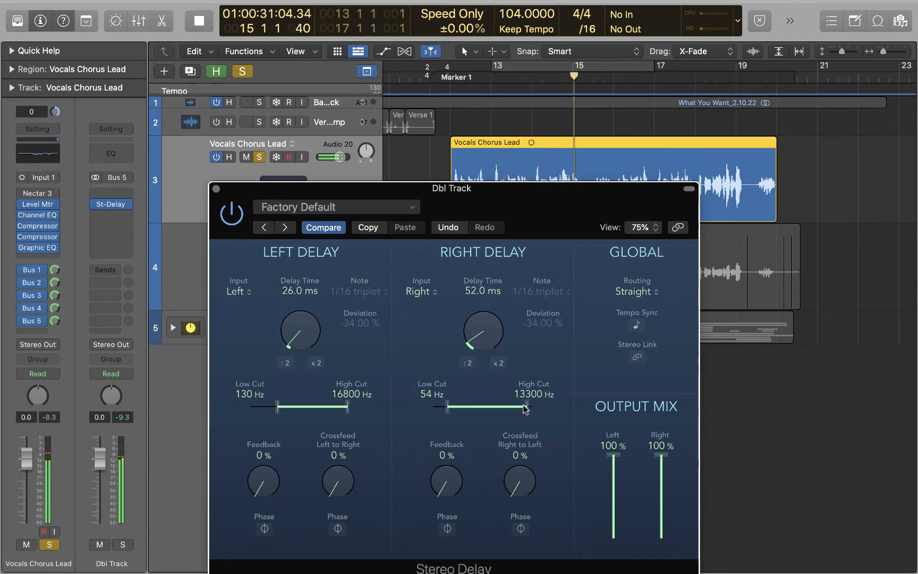
Step: Close and bypass the Stereo Delay on the Dbl Track aux, then insert a stereo Tape Delay before it
drag(509, 215, 535, 130)
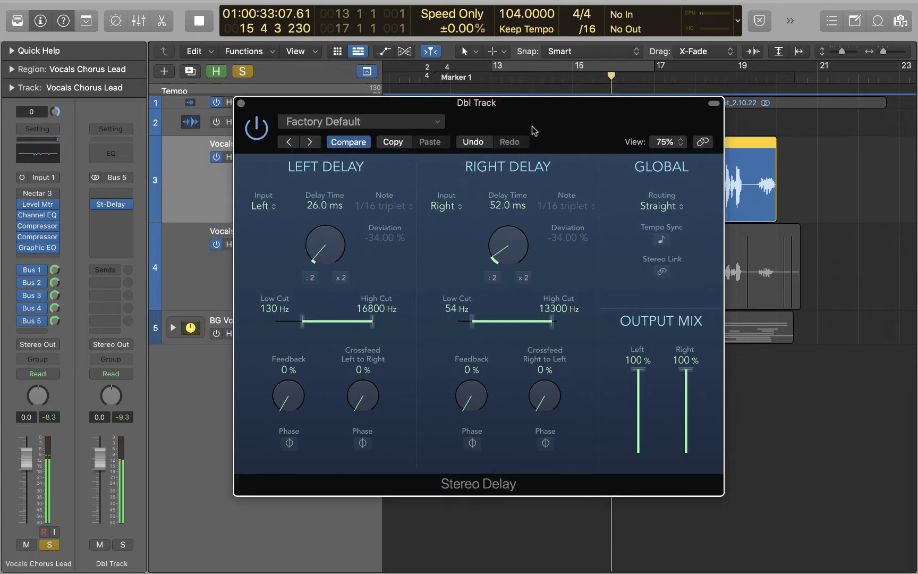
click(242, 104)
mouse_move(95, 204)
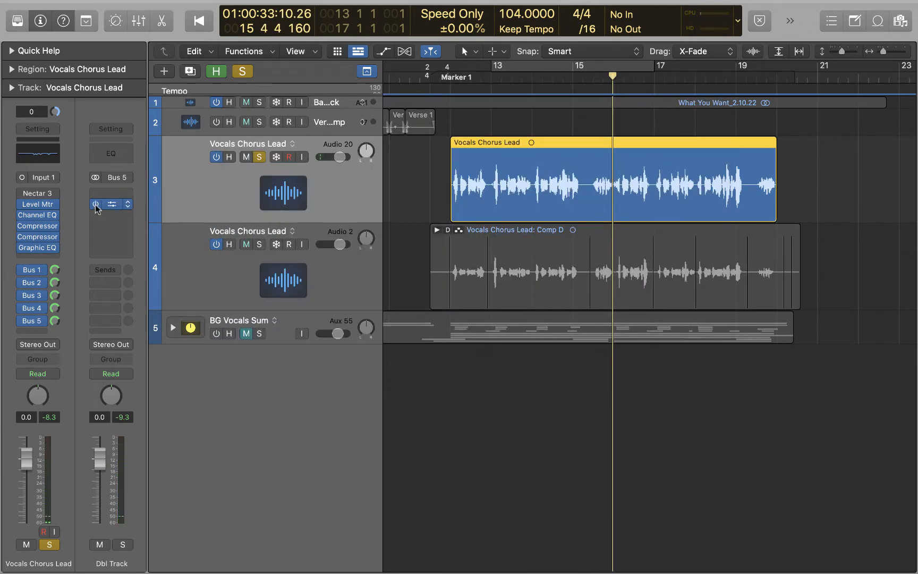
click(123, 197)
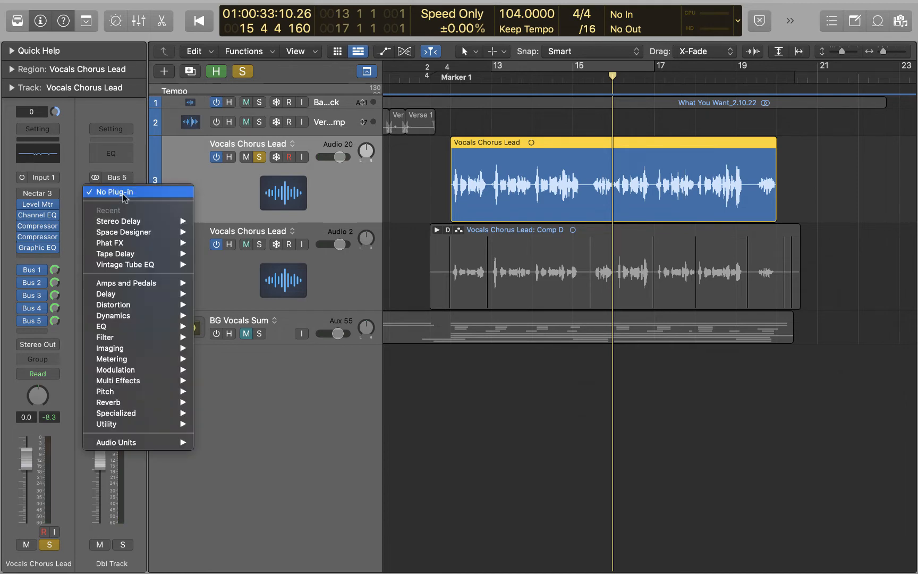
mouse_move(134, 306)
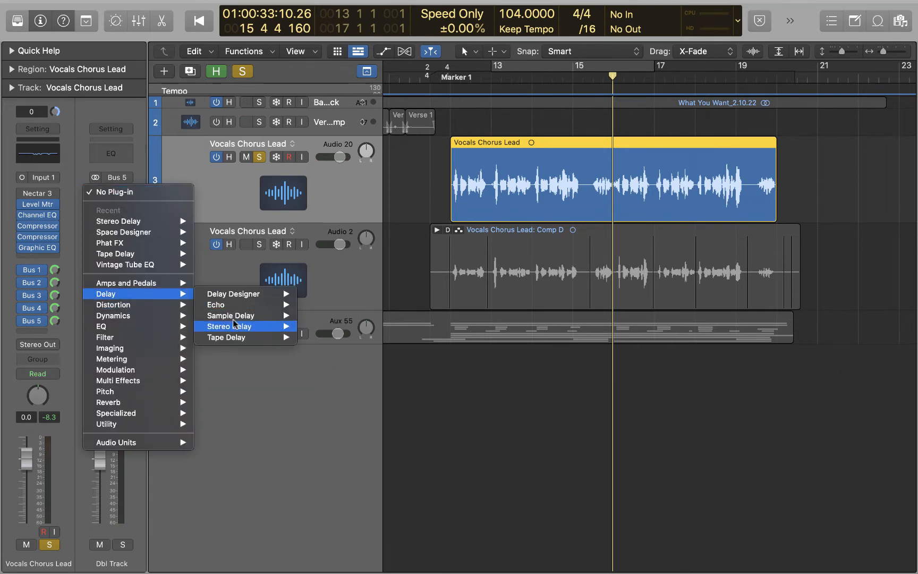
mouse_move(274, 338)
click(321, 338)
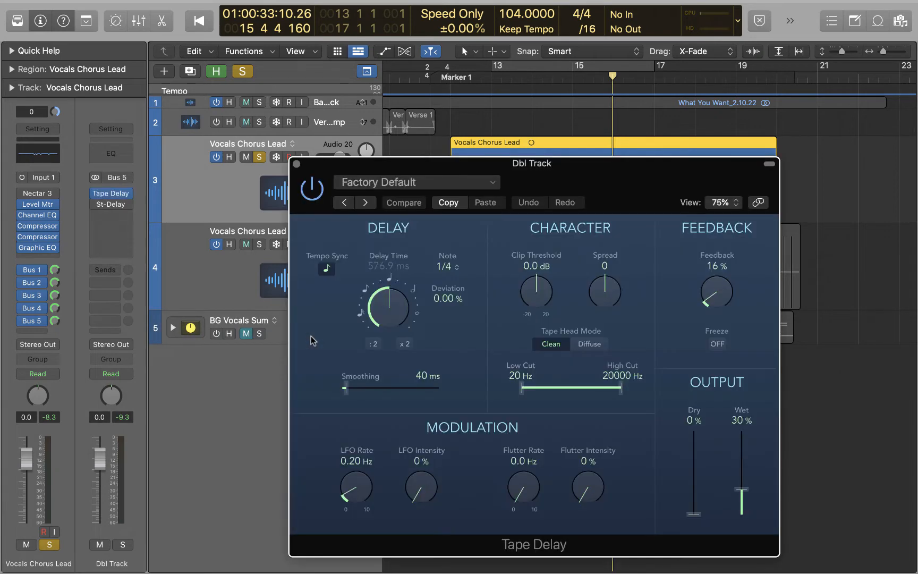
Step: Turn off the Tape Delay's Tempo Sync and set its delay time to 196.9 ms, feedback to 0% and wet output to 100%
drag(588, 207, 562, 151)
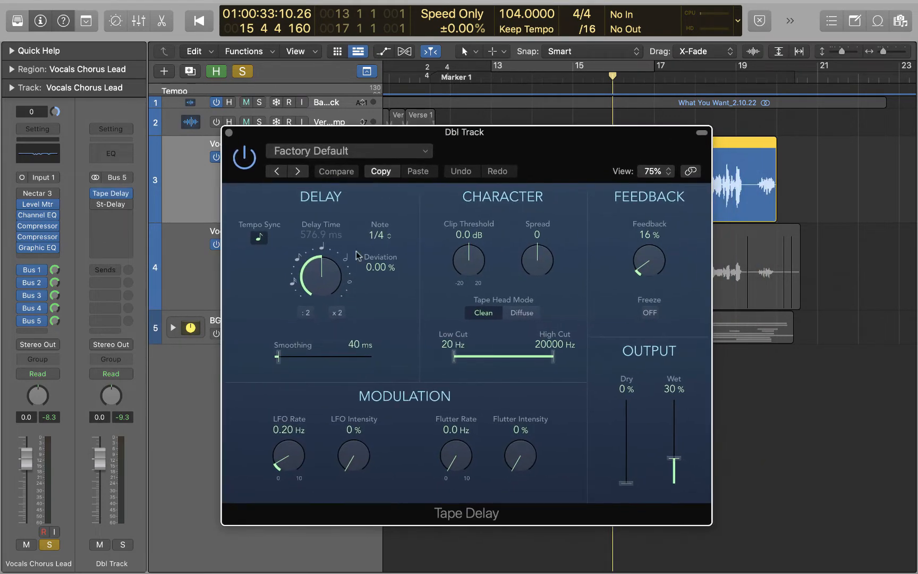
click(258, 237)
drag(306, 267, 323, 290)
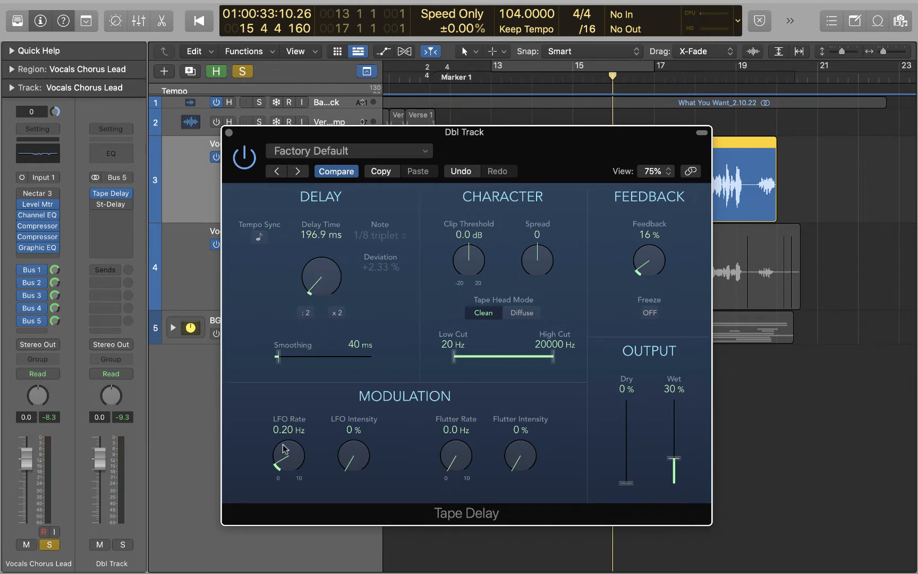
drag(649, 263, 649, 297)
drag(676, 457, 680, 298)
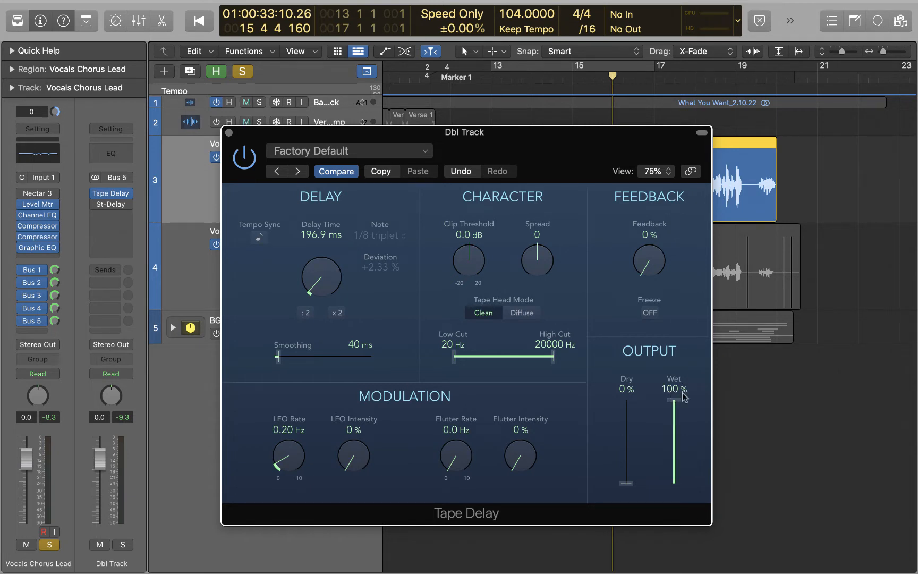
drag(561, 175, 533, 178)
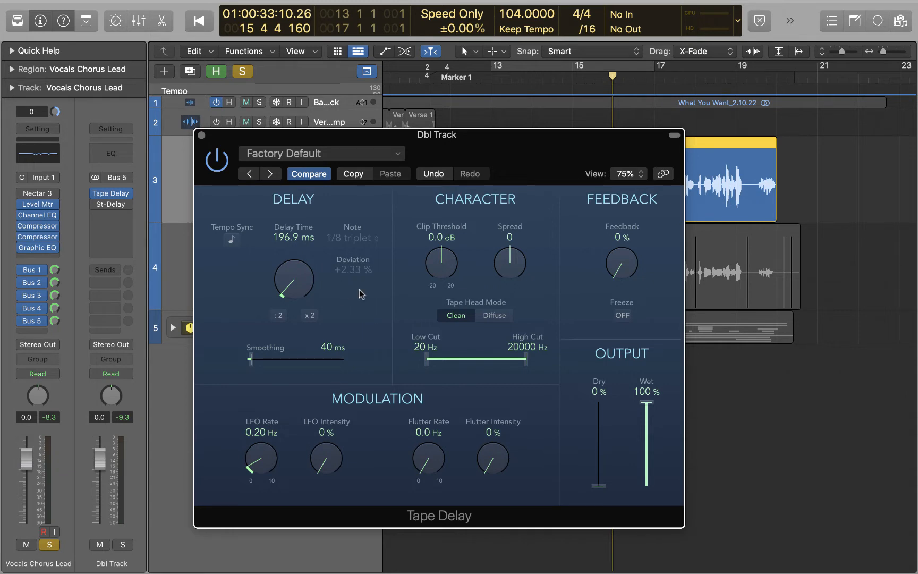
drag(515, 154, 539, 136)
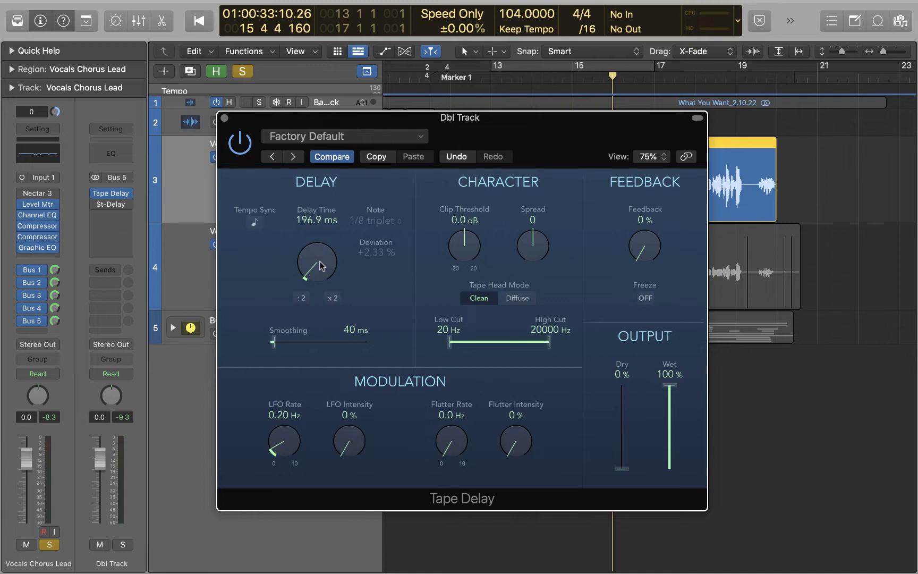
Step: Set the delay time to 48.6 ms, LFO intensity to 100% and LFO rate to 2.26 Hz, and play the vocal
drag(326, 264, 324, 271)
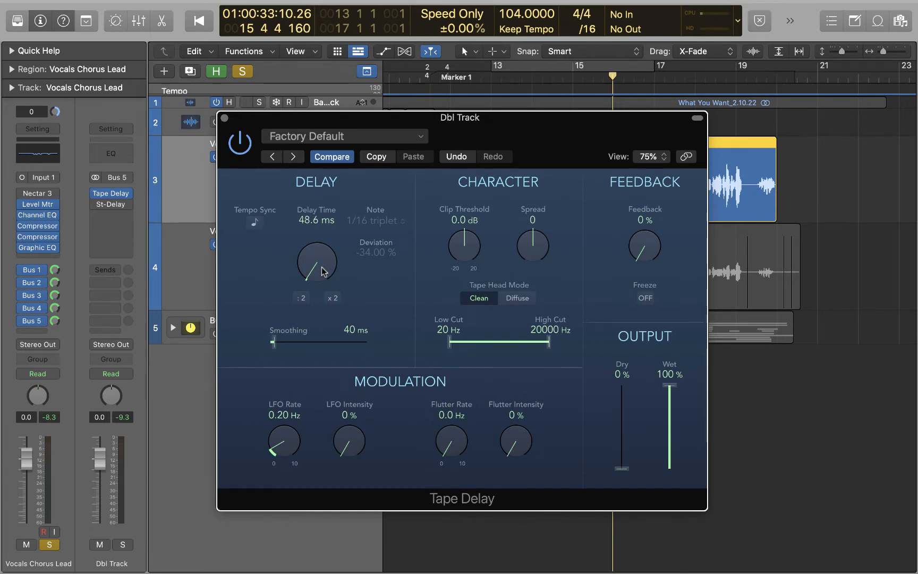
drag(344, 443, 378, 1)
drag(498, 119, 466, 115)
drag(259, 428, 242, 340)
key(space)
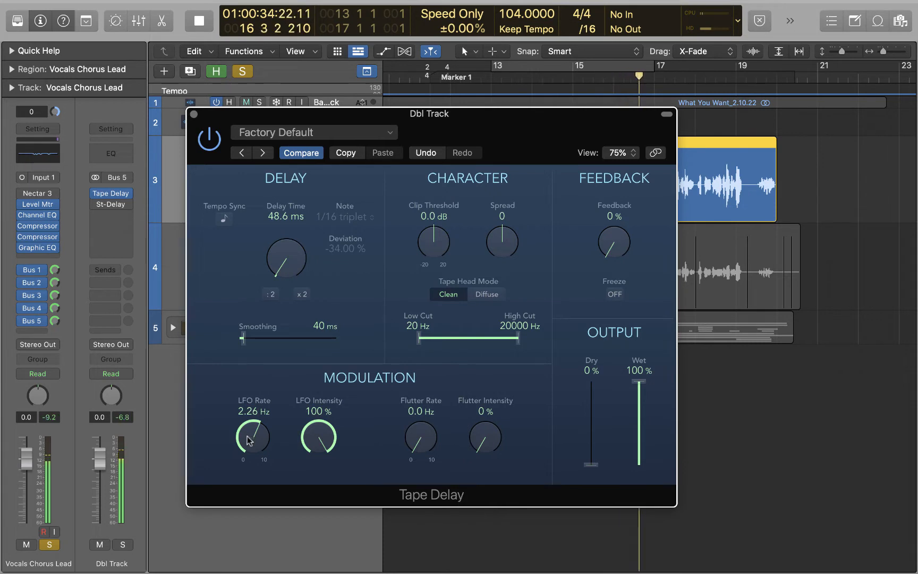
drag(527, 117, 587, 136)
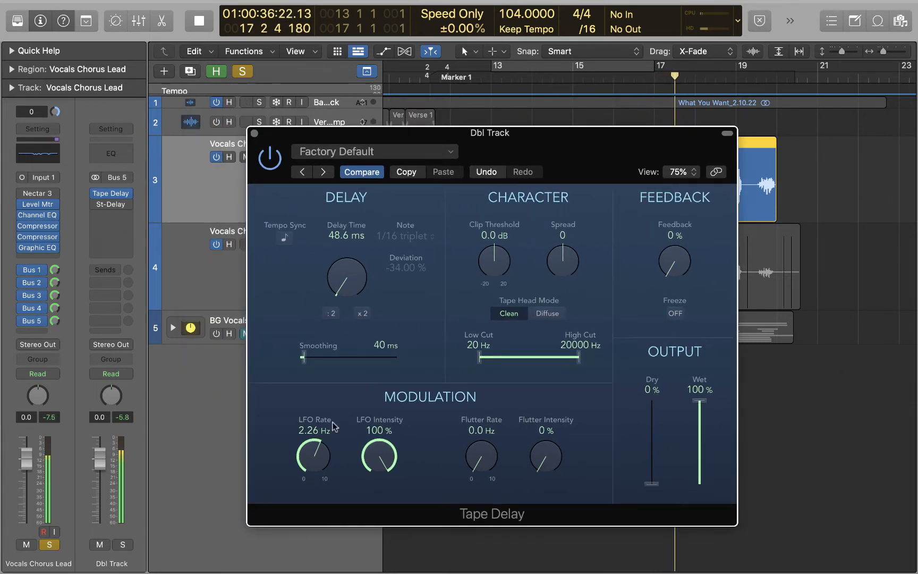
Step: Reduce the Tape Delay's LFO rate to 0.40 Hz and its LFO intensity to 25% while auditioning the vocal
key(space)
drag(316, 440, 317, 492)
key(space)
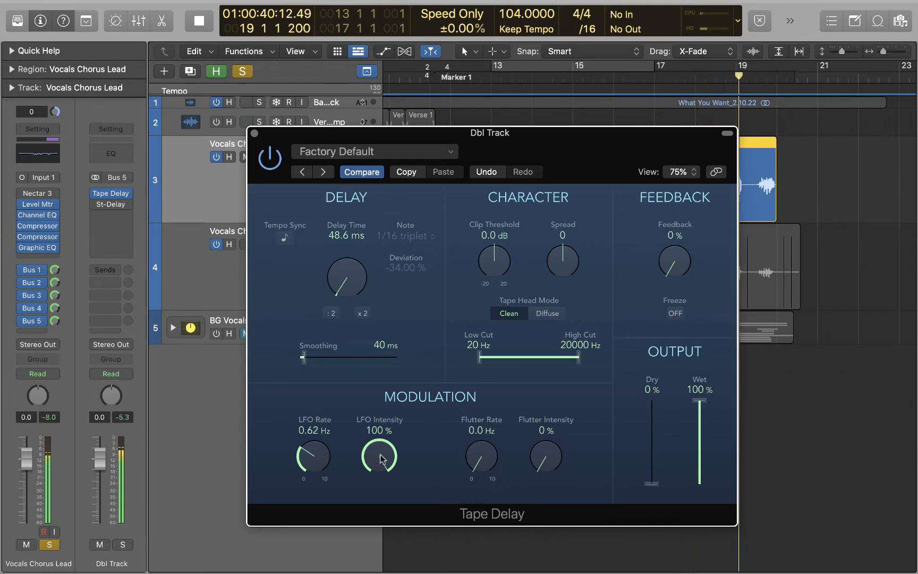
key(space)
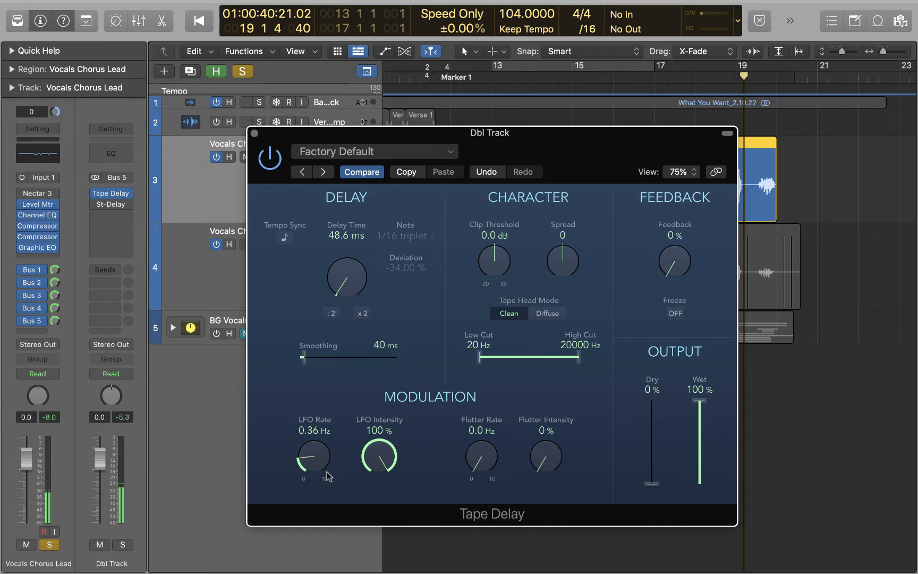
drag(368, 452, 375, 494)
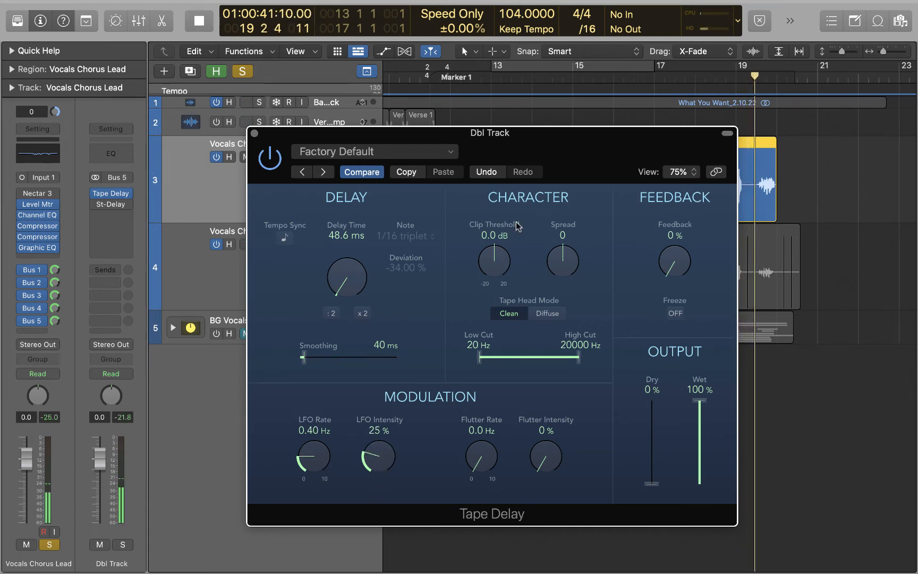
Step: Enable the cycle range from bar 13 to bar 17 and play the lead vocal with the tape-delay double
drag(561, 160, 516, 223)
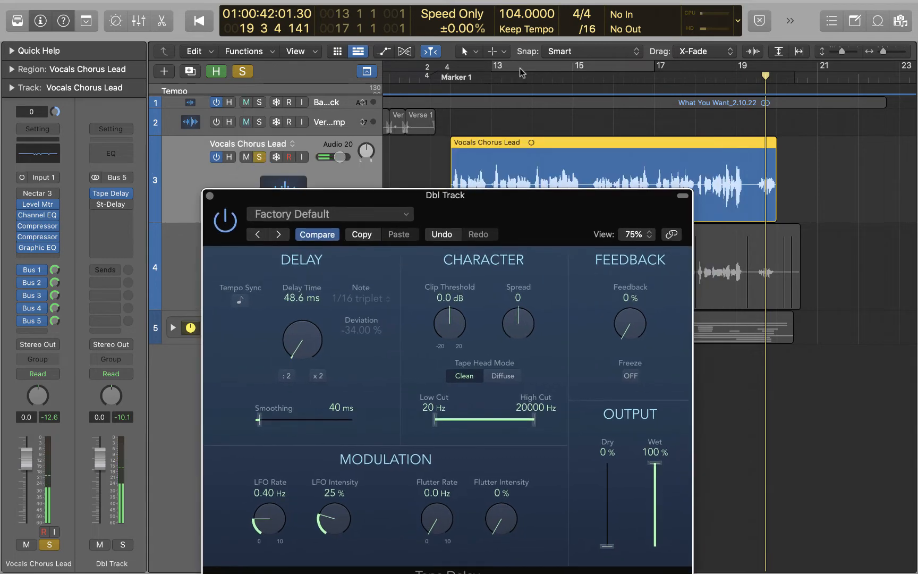
click(519, 68)
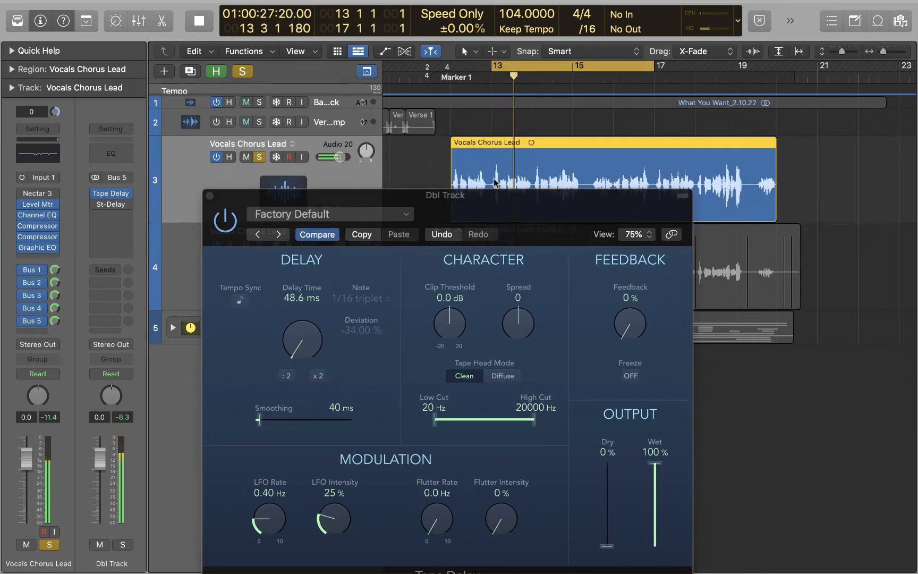
drag(496, 214, 501, 163)
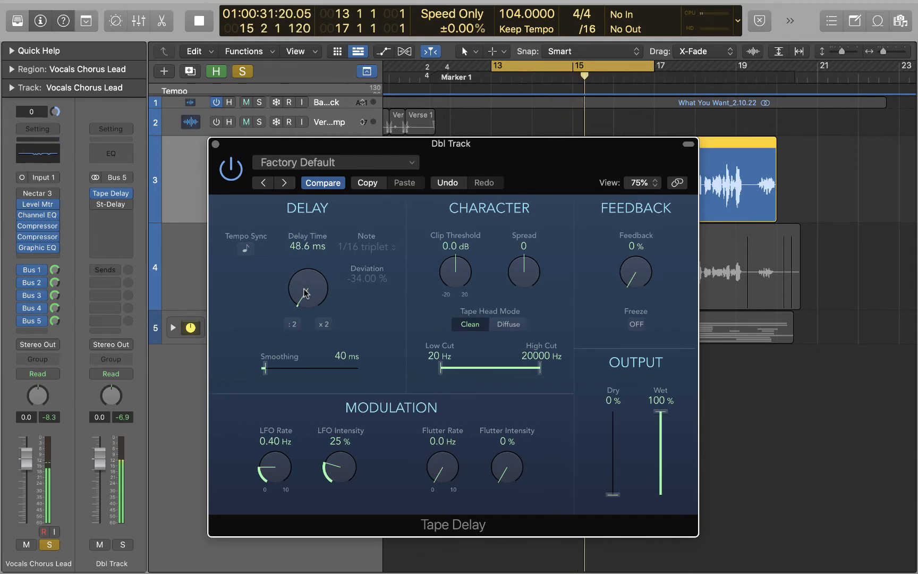
key(space)
Step: Set the Tape Delay to Diffuse, clip threshold -5.4 dB, low cut 81 Hz, high cut 11900 Hz and spread -11, auditioning the vocal
drag(515, 173, 535, 160)
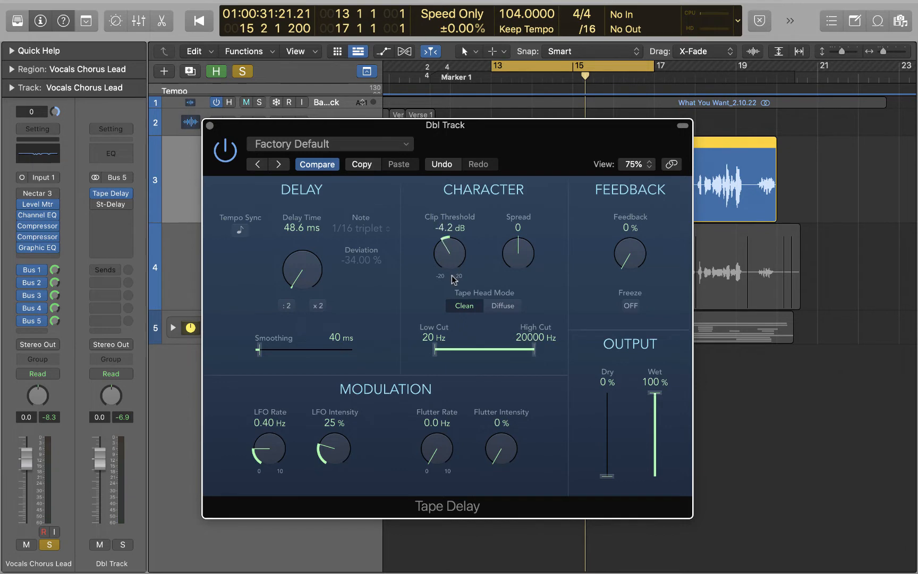
click(501, 301)
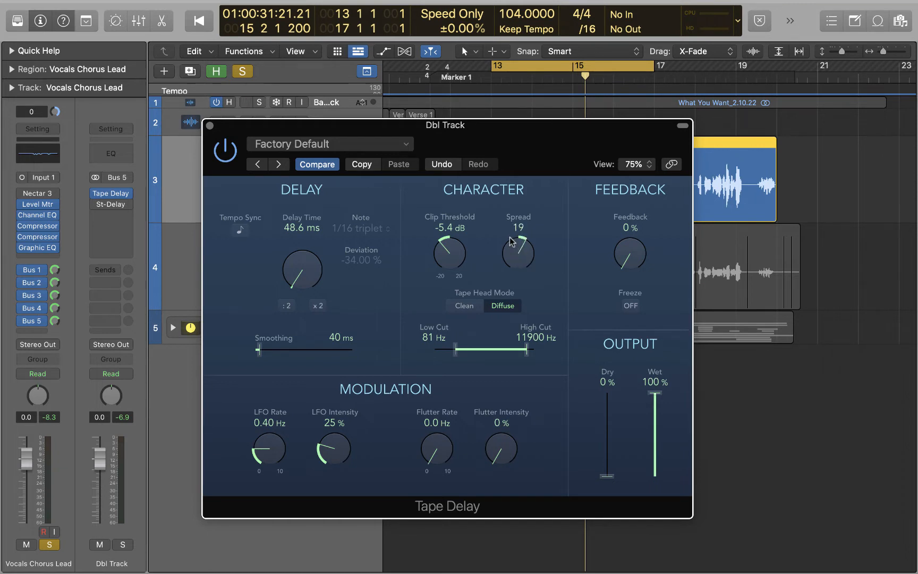
key(space)
drag(510, 233, 524, 324)
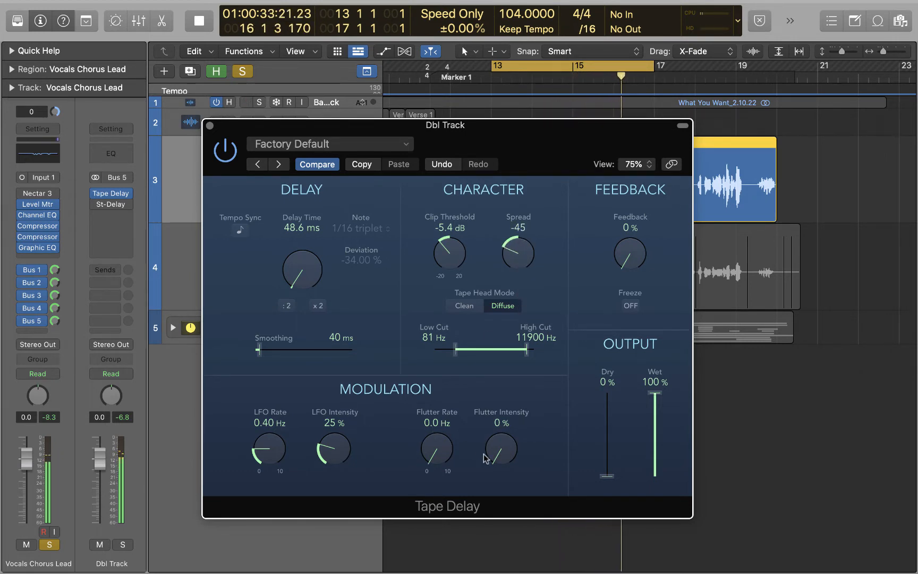
drag(500, 265, 506, 232)
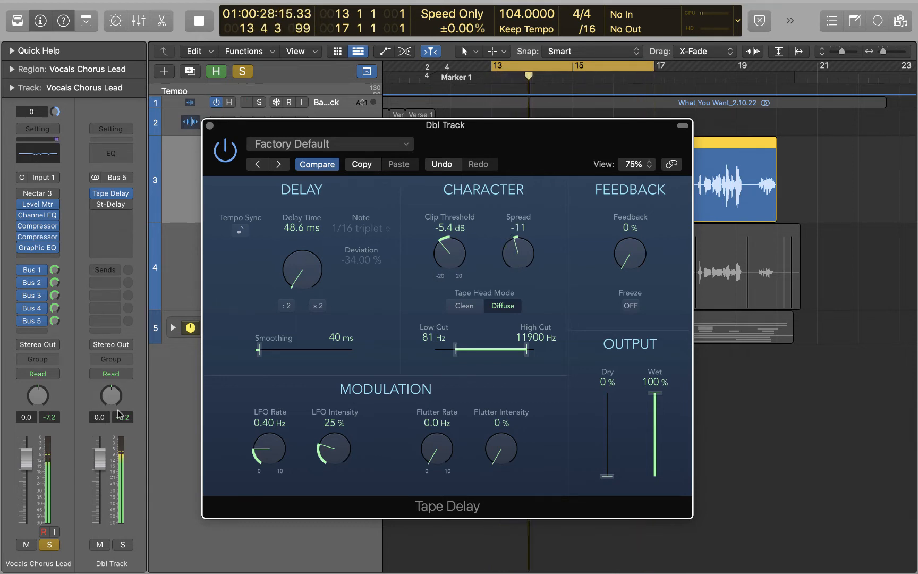
Step: Lower the Dbl Track fader to -8.6 dB, audition the blend and close the Tape Delay window
key(space)
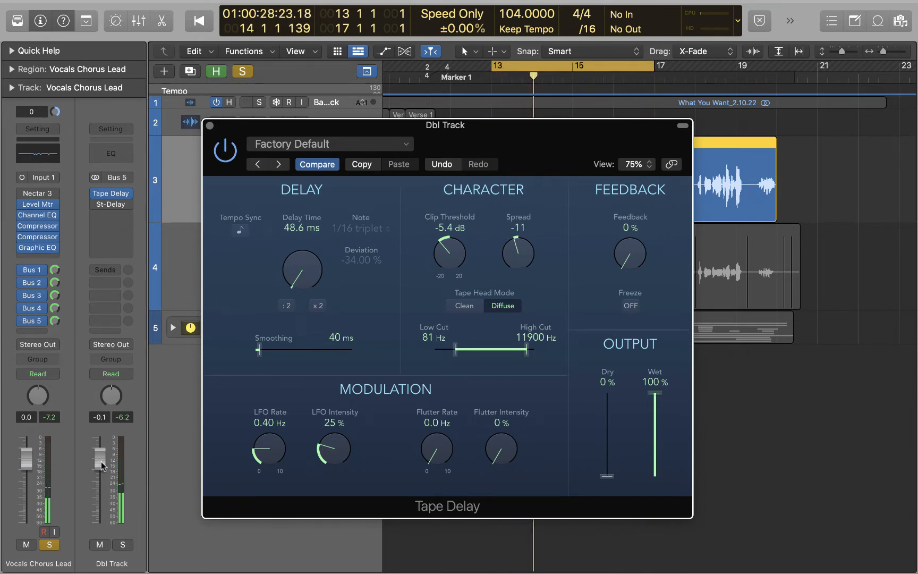
drag(102, 465, 100, 498)
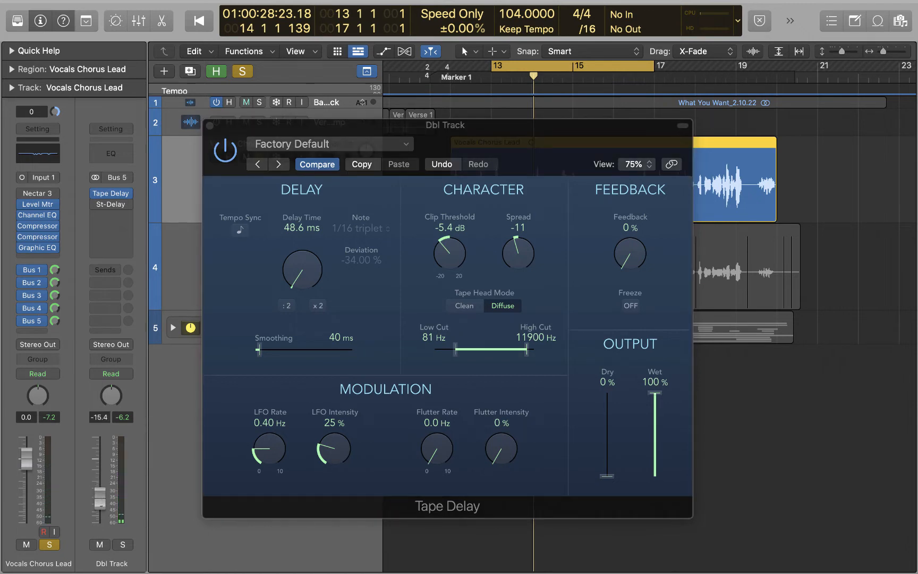
key(space)
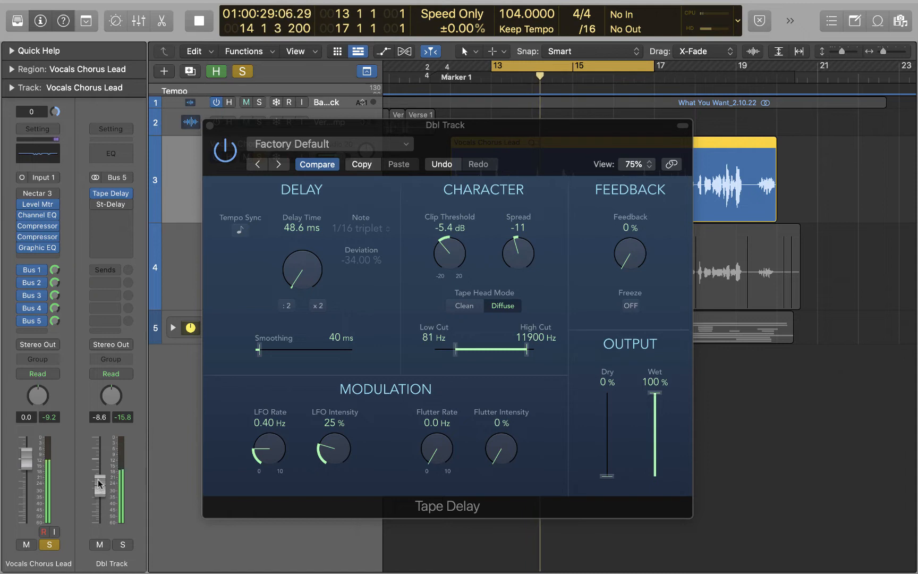
click(508, 147)
drag(508, 147, 535, 147)
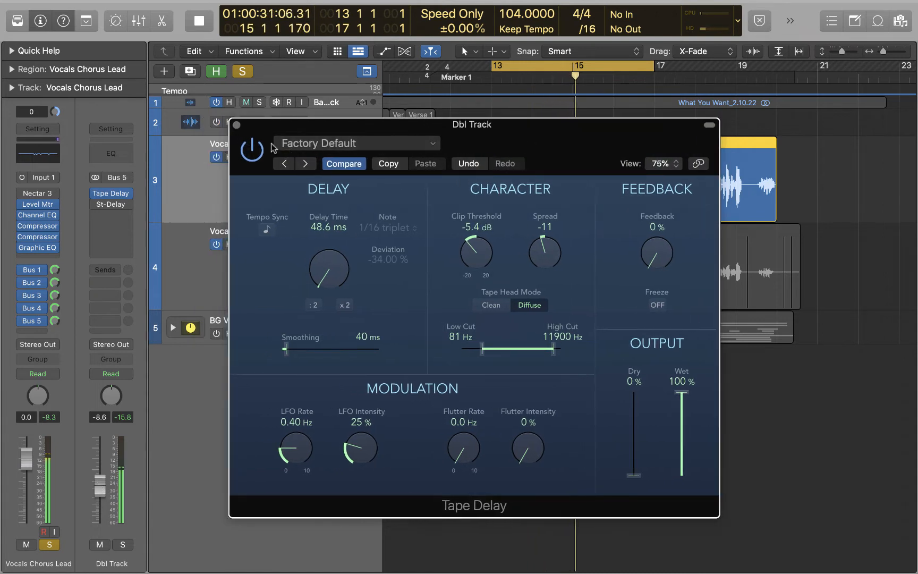
click(237, 126)
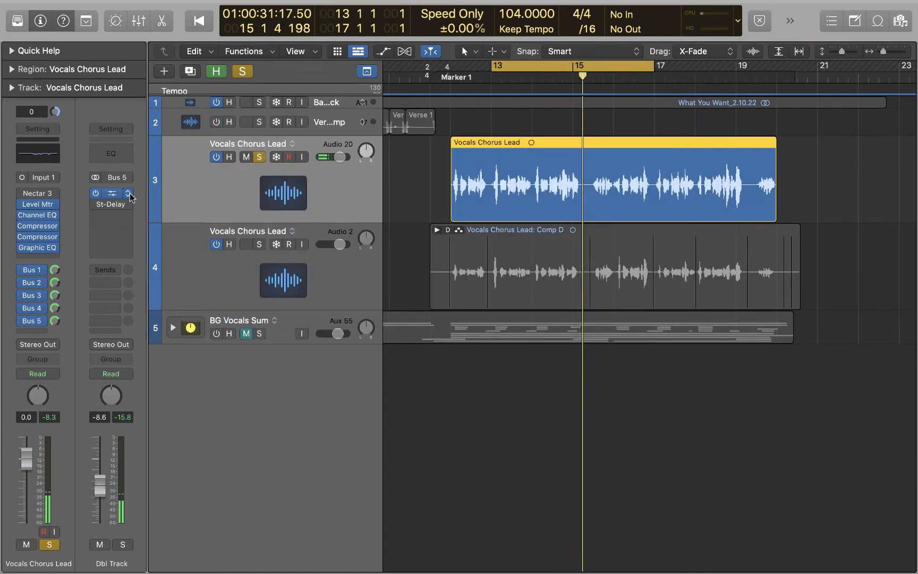
click(111, 193)
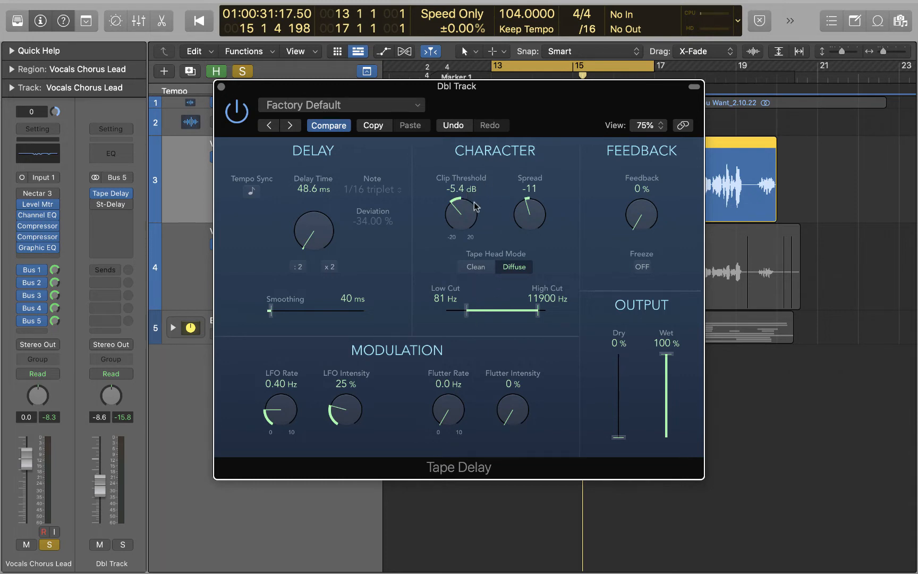
click(222, 86)
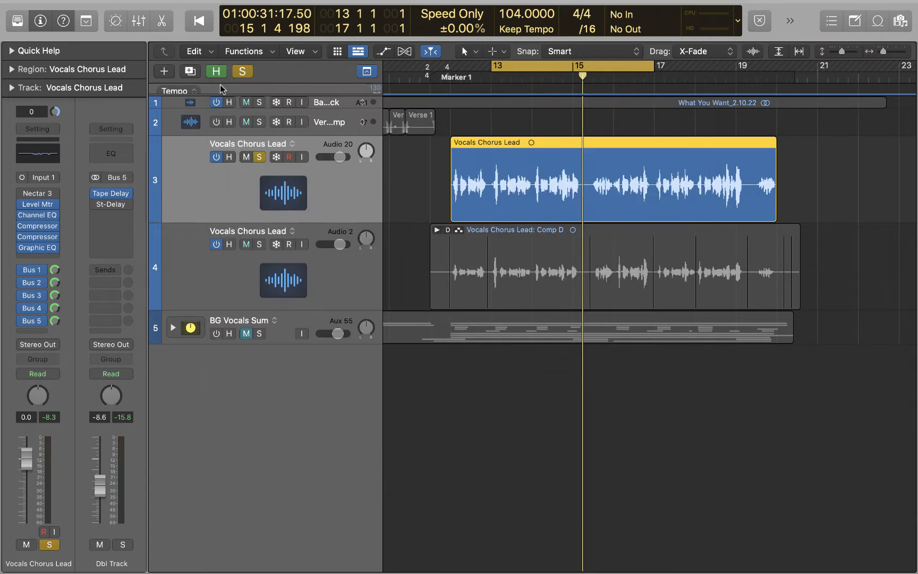
Step: Insert a stereo Pitch Correction between the Tape Delay and the Stereo Delay on the Dbl Track aux
click(131, 195)
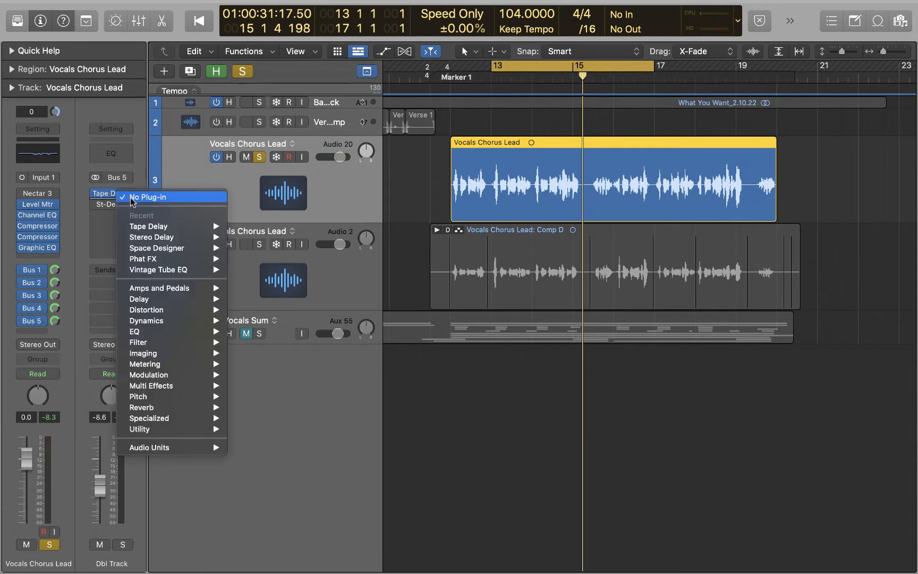
mouse_move(155, 400)
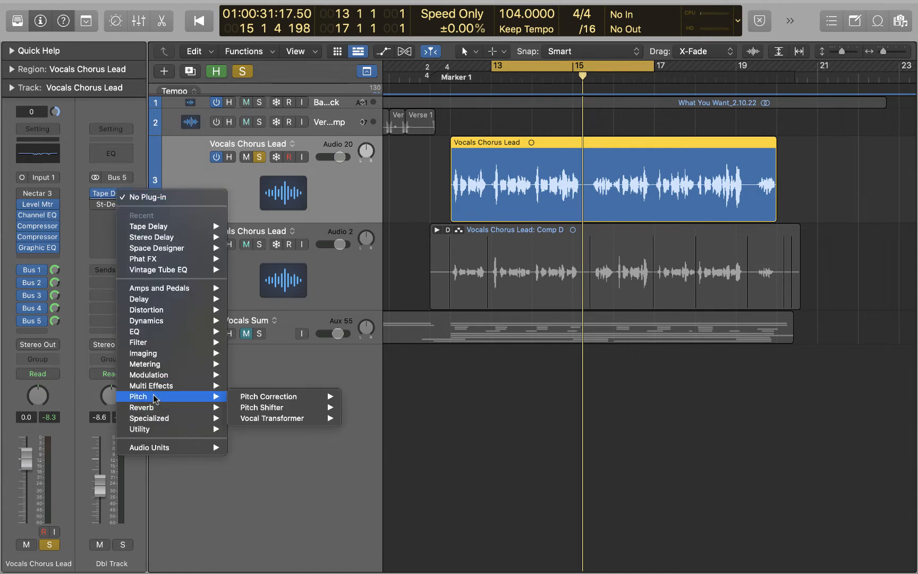
mouse_move(261, 400)
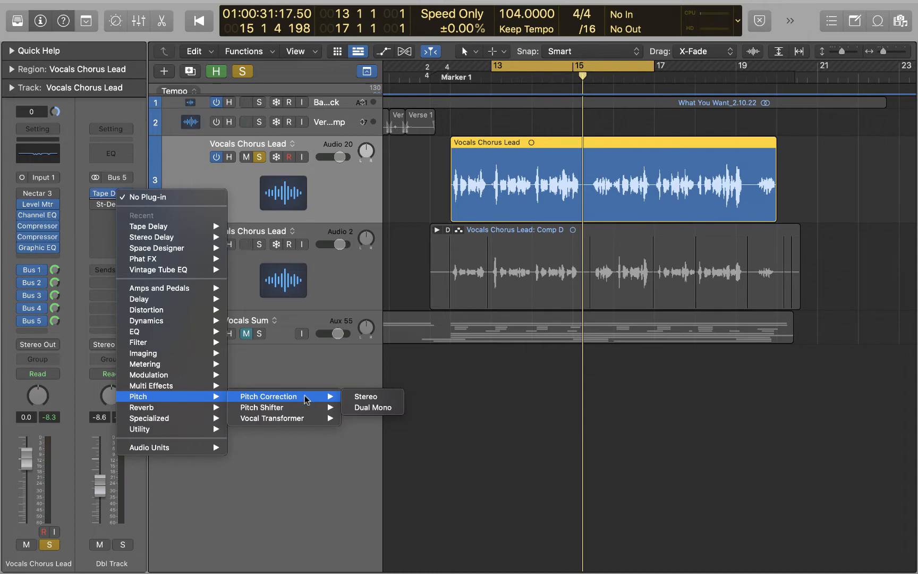
click(366, 397)
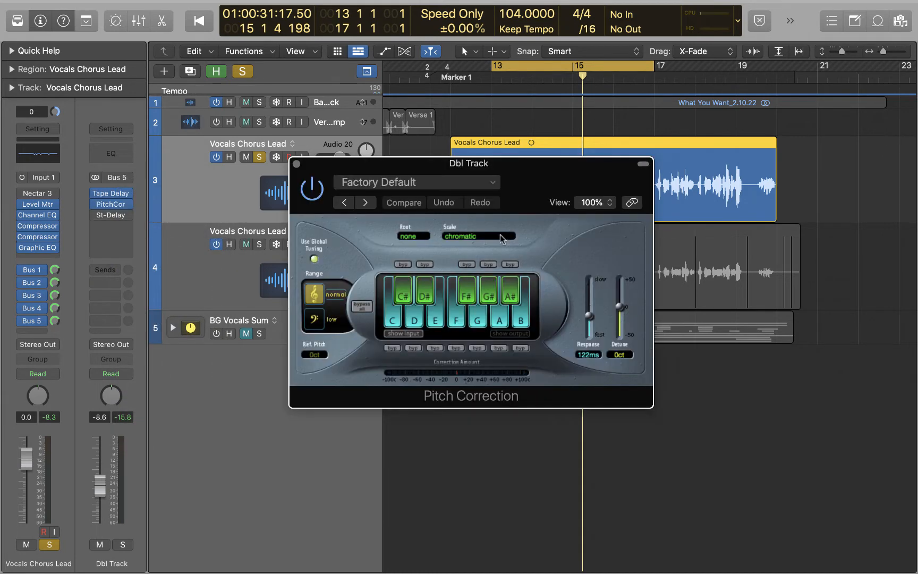
drag(535, 186, 448, 247)
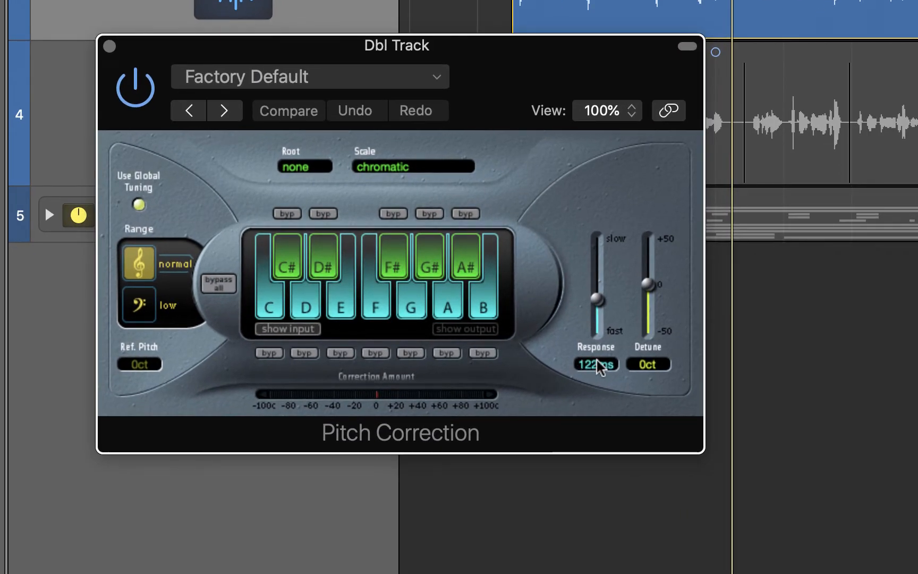
Step: Turn off the C#, D#, F#, G# and A# notes in the Dbl Track Pitch Correction and audition it with its window moved clear
click(428, 265)
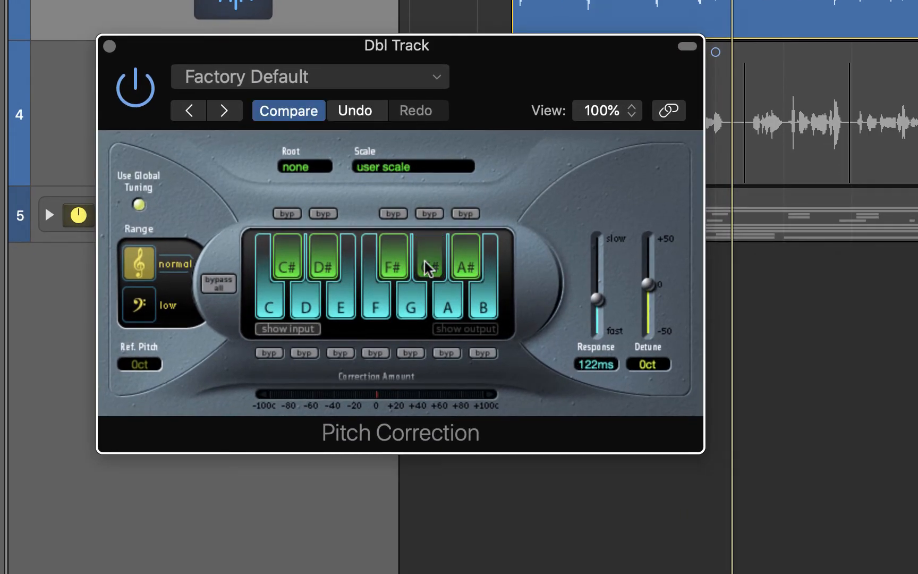
click(408, 266)
click(461, 259)
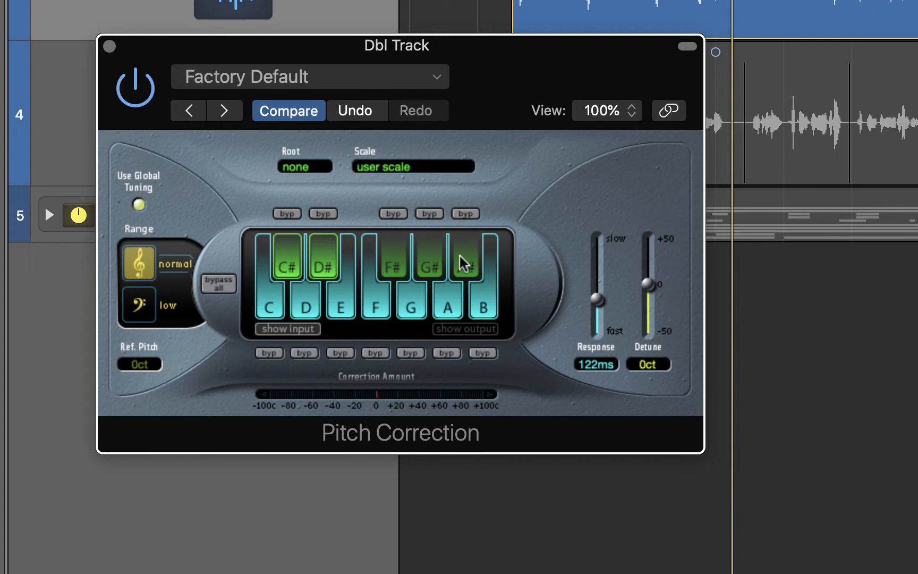
click(280, 263)
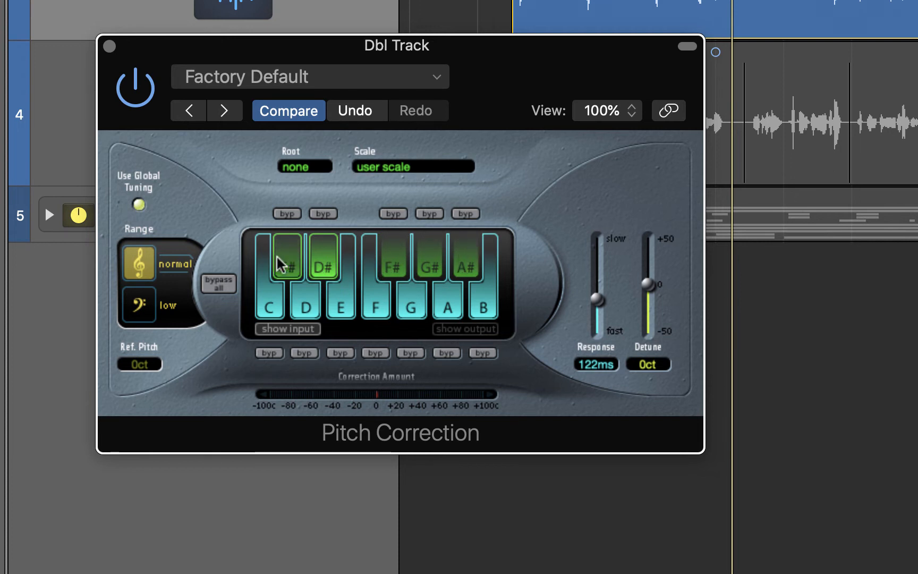
click(319, 268)
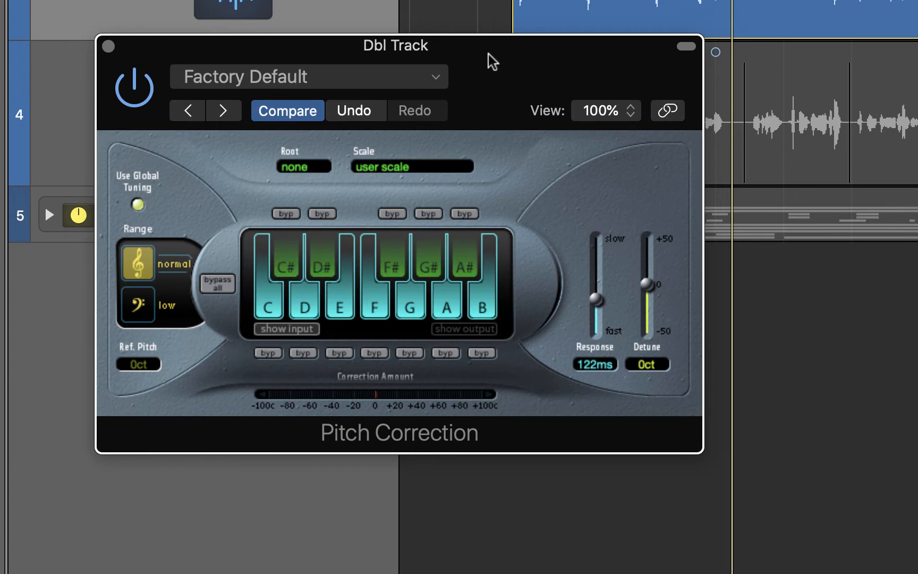
drag(492, 61, 684, 111)
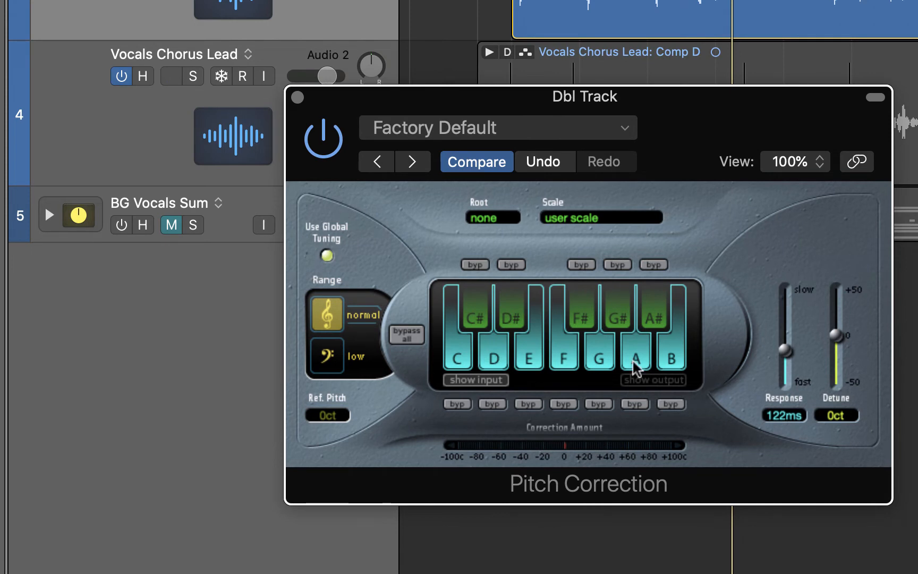
drag(683, 144, 620, 142)
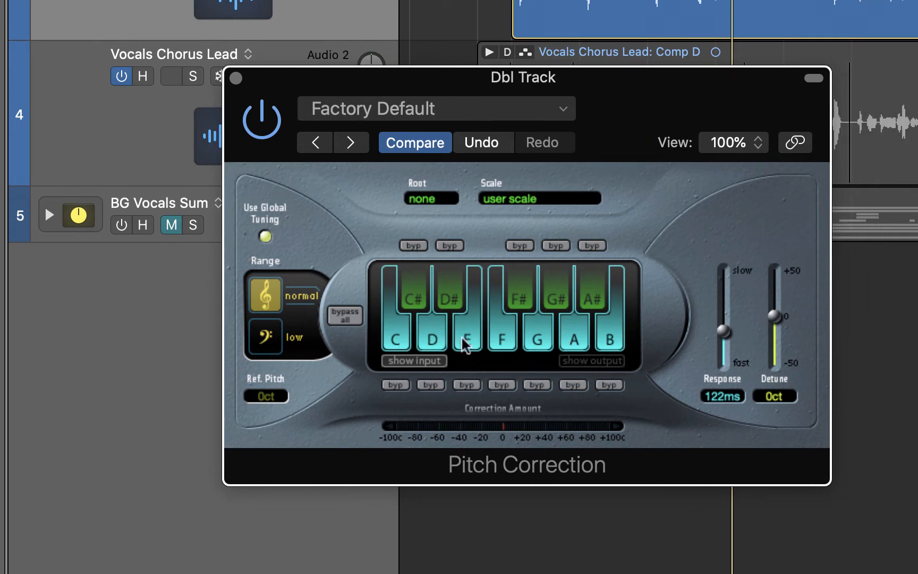
drag(623, 97, 654, 130)
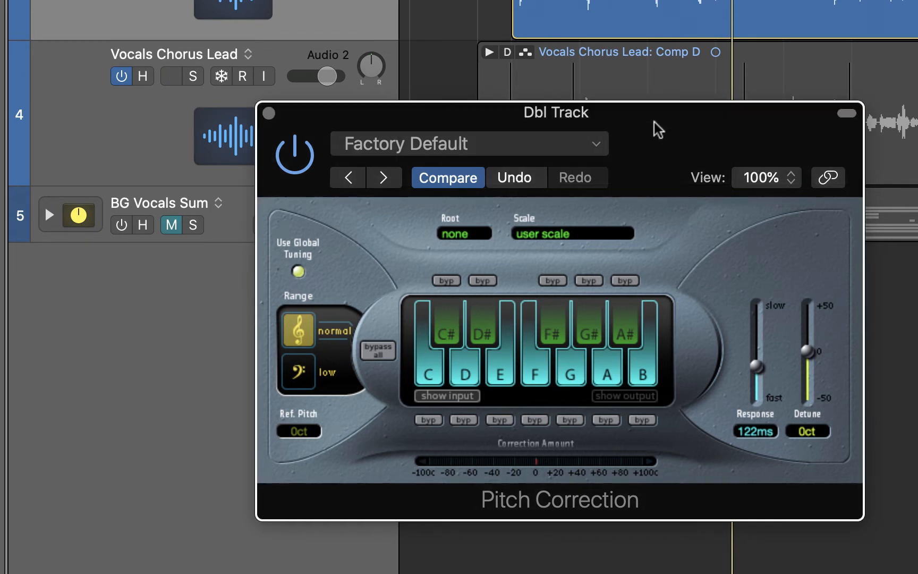
drag(656, 127, 568, 109)
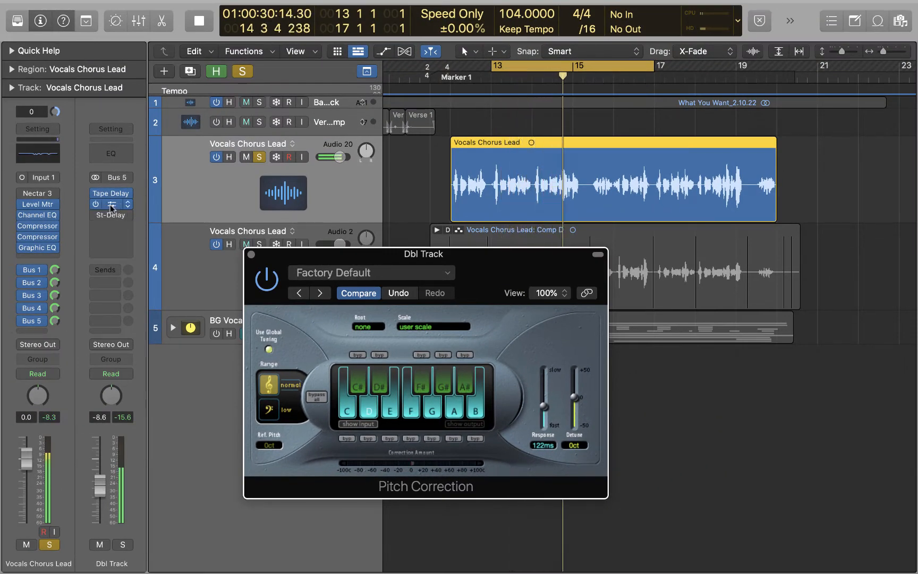
Step: Move Pitch Correction ahead of the Tape Delay on the Dbl Track aux and lower the aux fader to -12.0 dB
drag(112, 207, 108, 192)
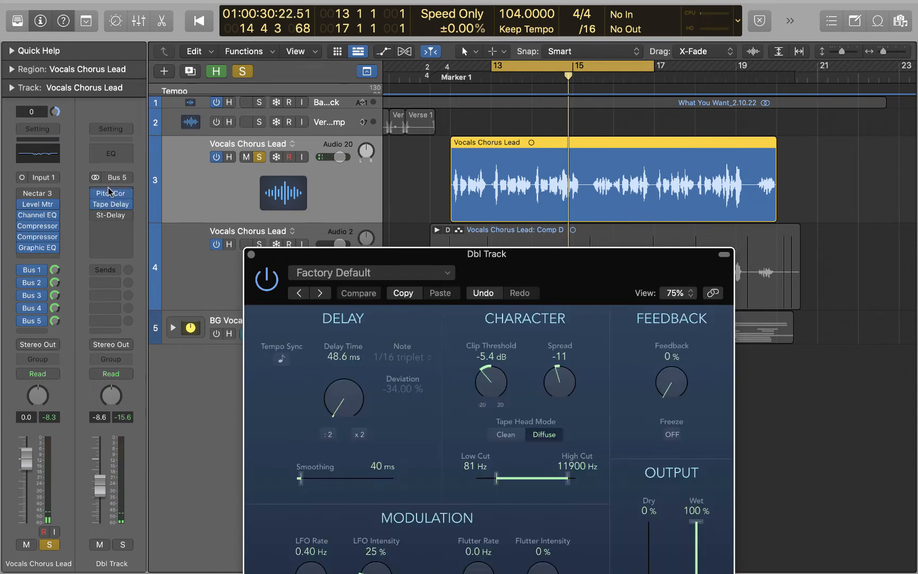
drag(416, 260, 405, 171)
click(240, 165)
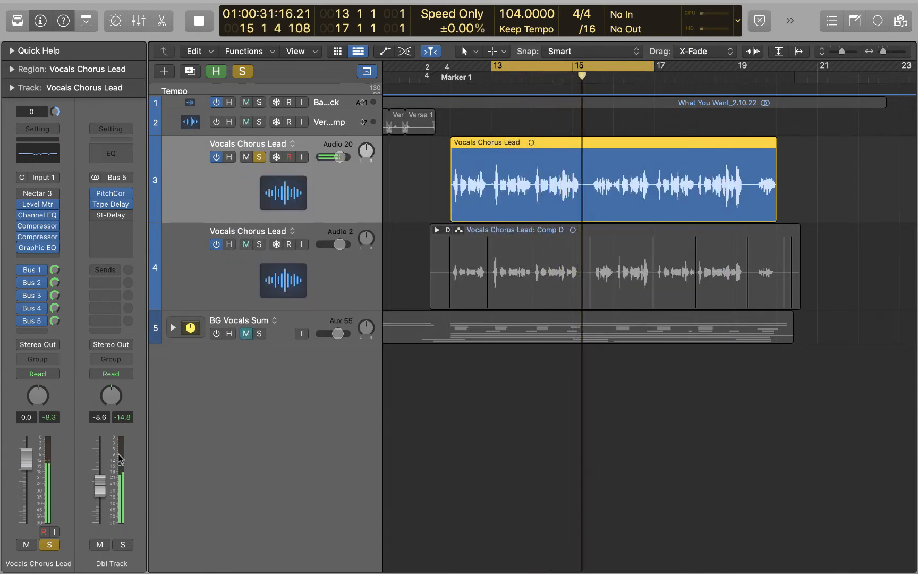
drag(100, 484, 104, 491)
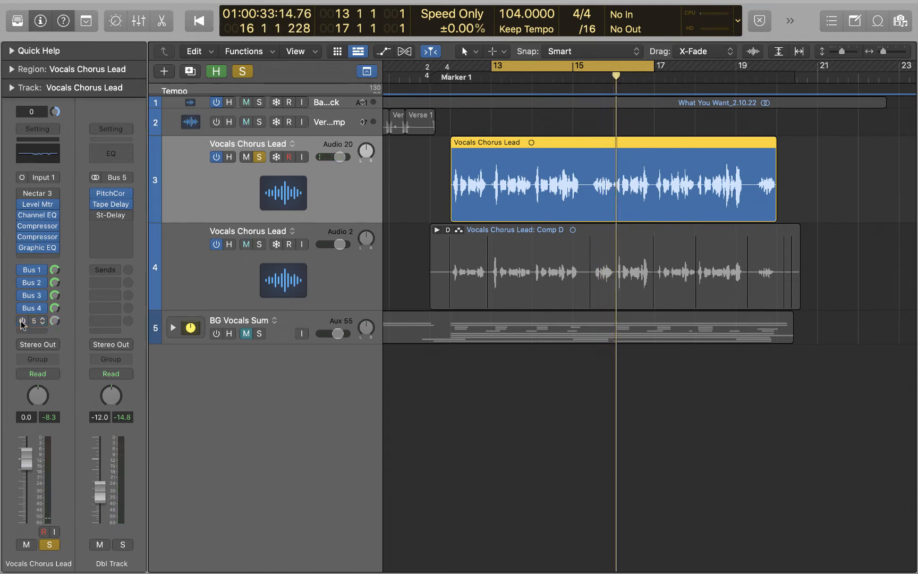
Step: Compare the lead vocal with the Bus 5 send off and on, then set the Dbl Track fader to -11.8 dB
key(space)
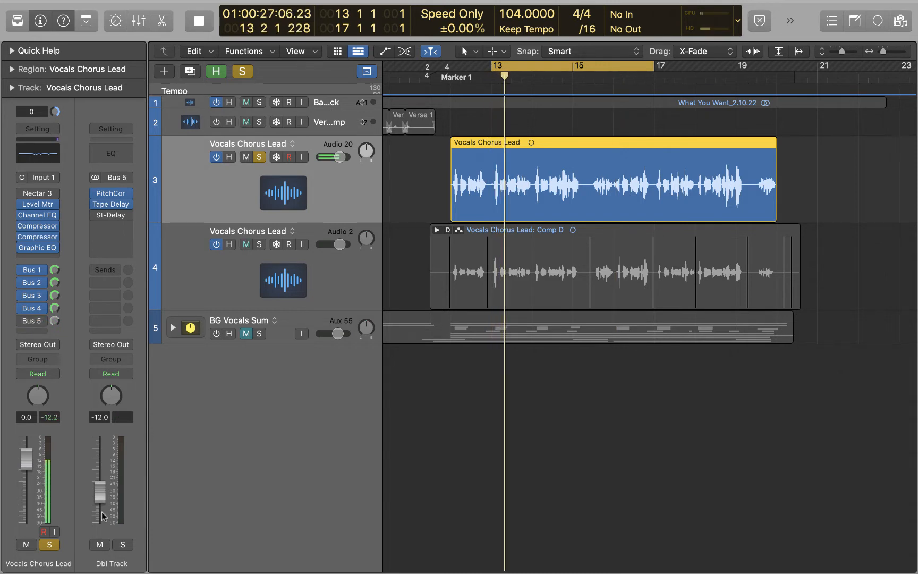
mouse_move(19, 327)
key(space)
click(21, 322)
key(space)
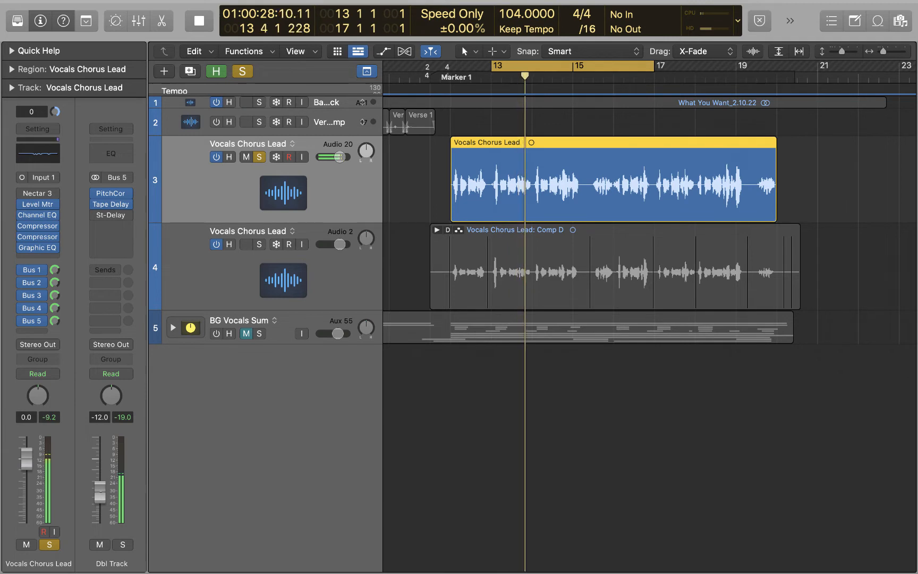
drag(101, 495, 101, 495)
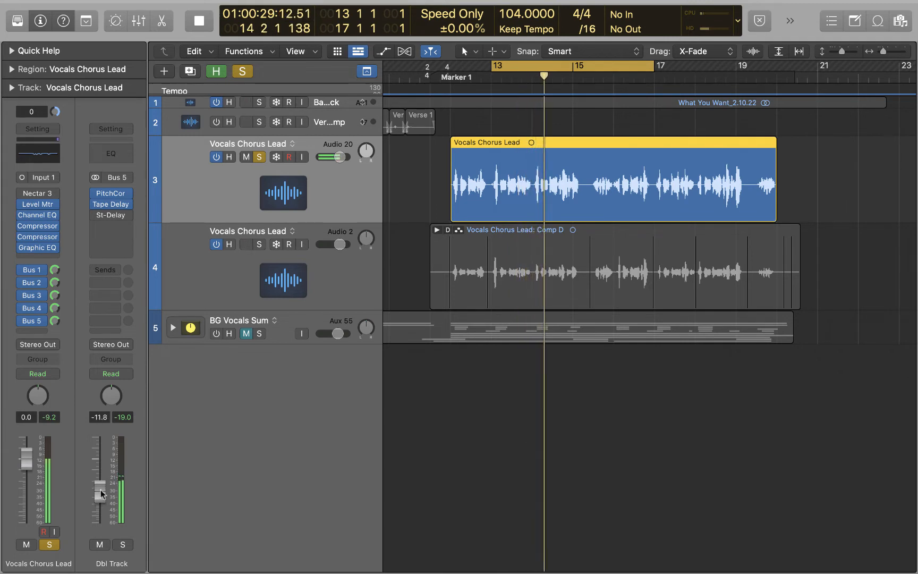
Step: Turn on the Stereo Delay on the Dbl Track aux and set its left delay time to 39.0 ms during playback
click(112, 217)
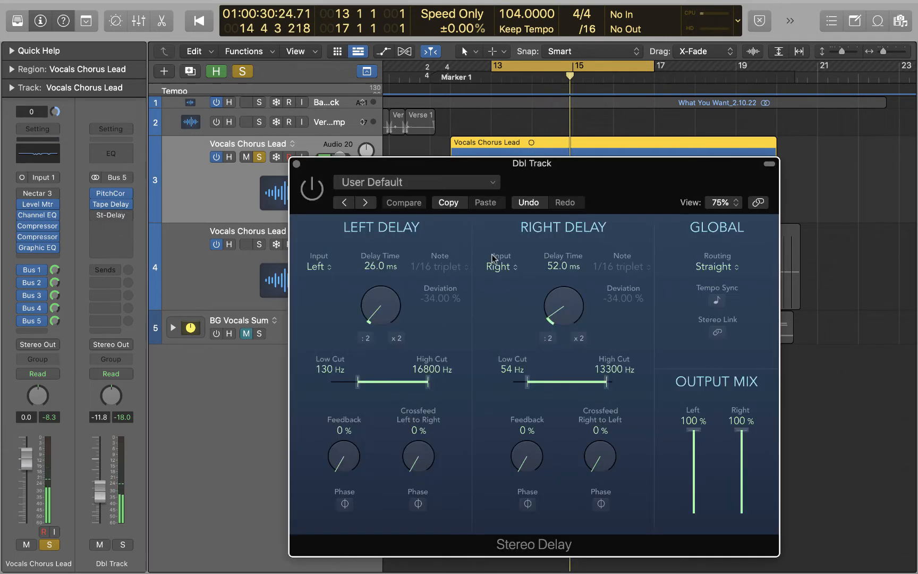
drag(593, 179, 594, 157)
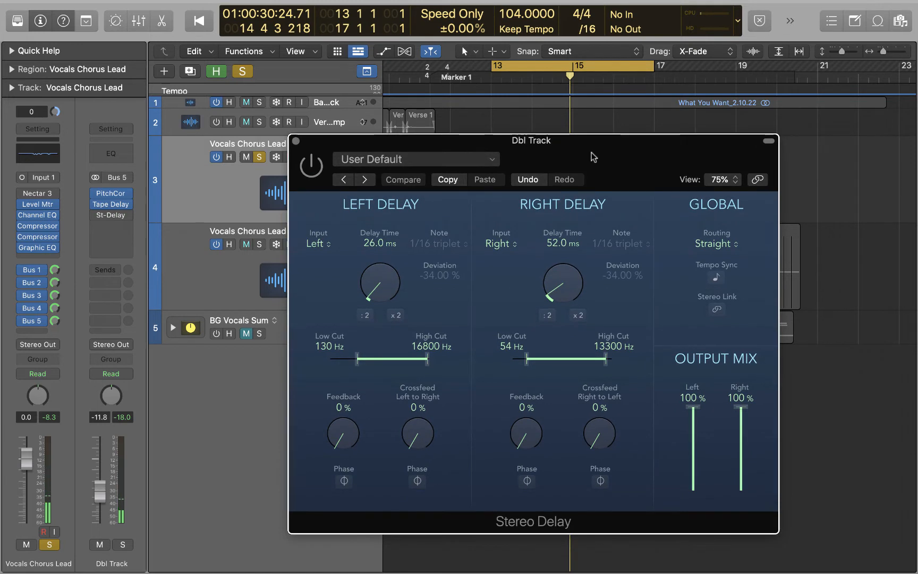
click(313, 176)
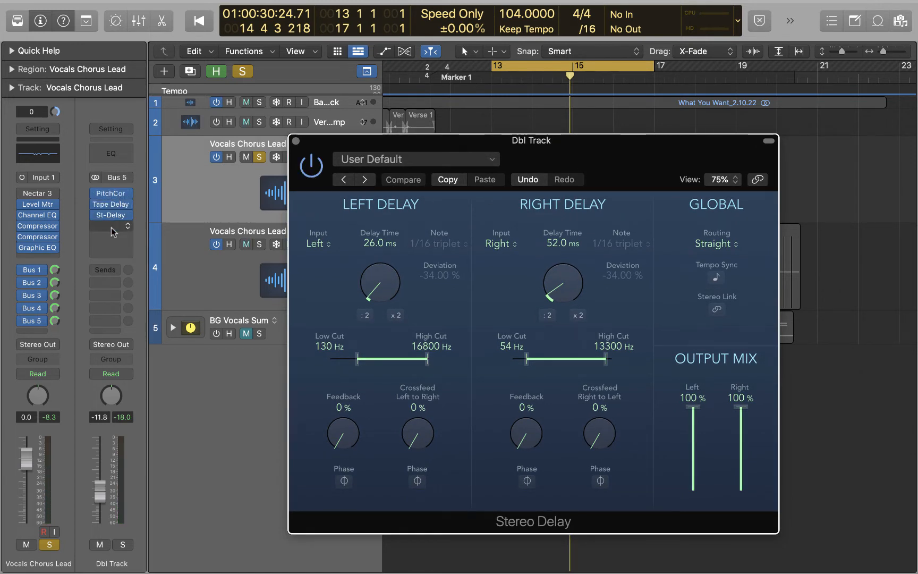
drag(647, 164, 623, 195)
key(space)
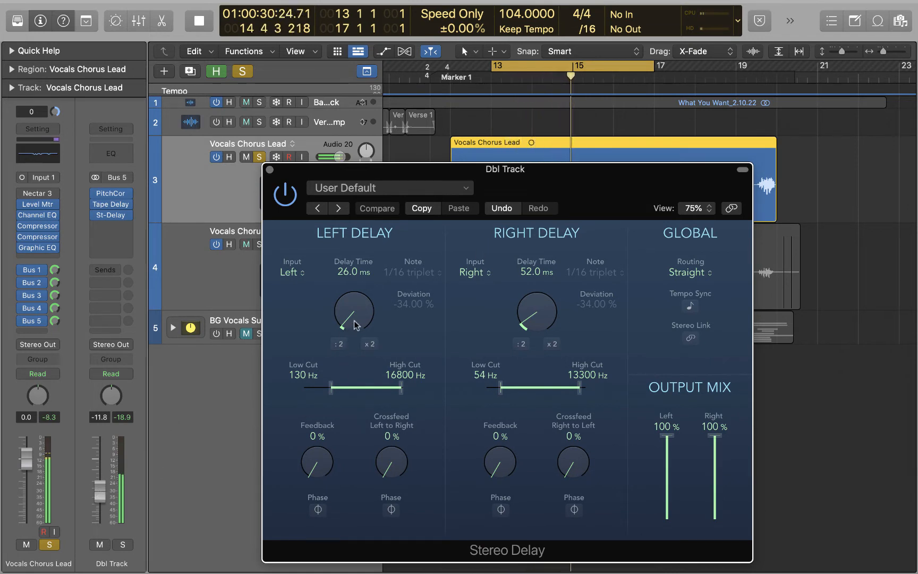
drag(345, 329, 350, 320)
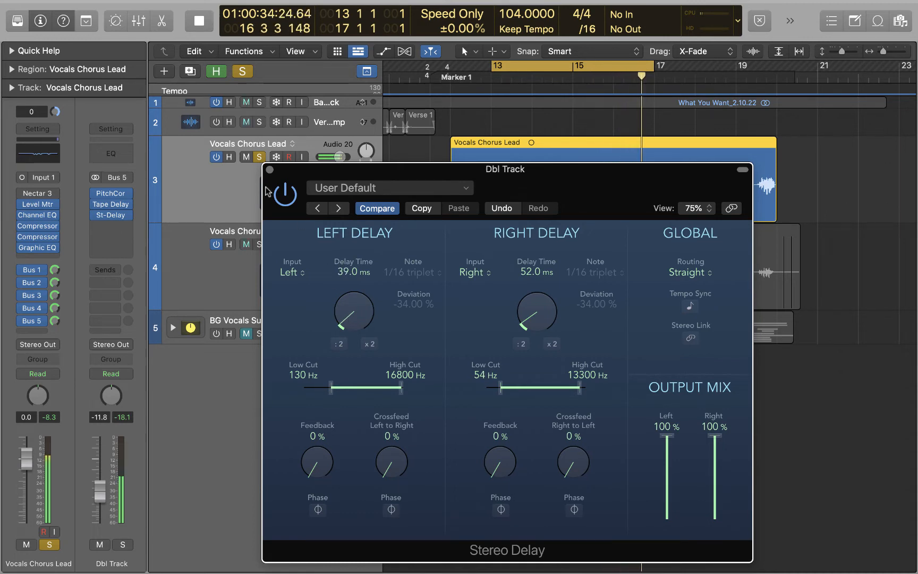
click(269, 169)
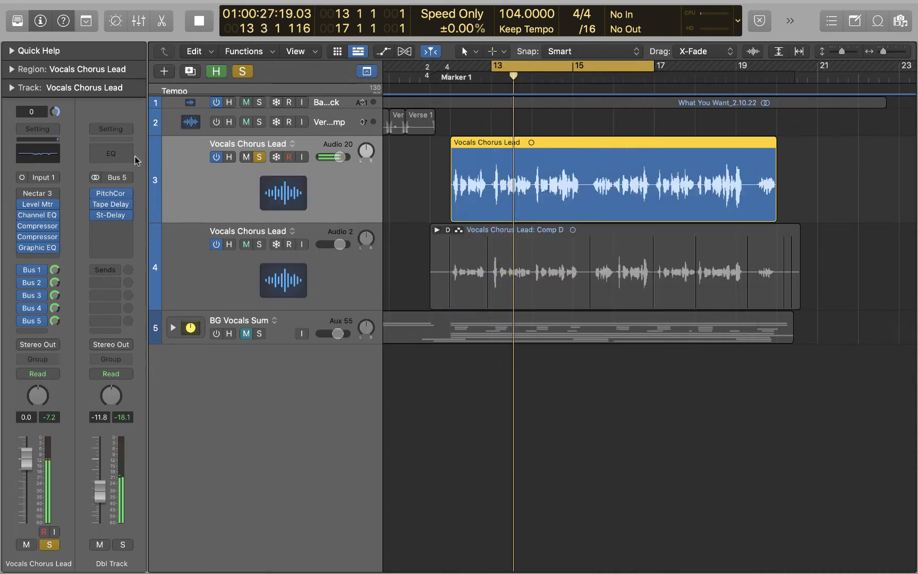
Step: Set the Pitch Correction response on the Dbl Track aux to 48.7 ms and audition the soloed lead vocal
click(112, 194)
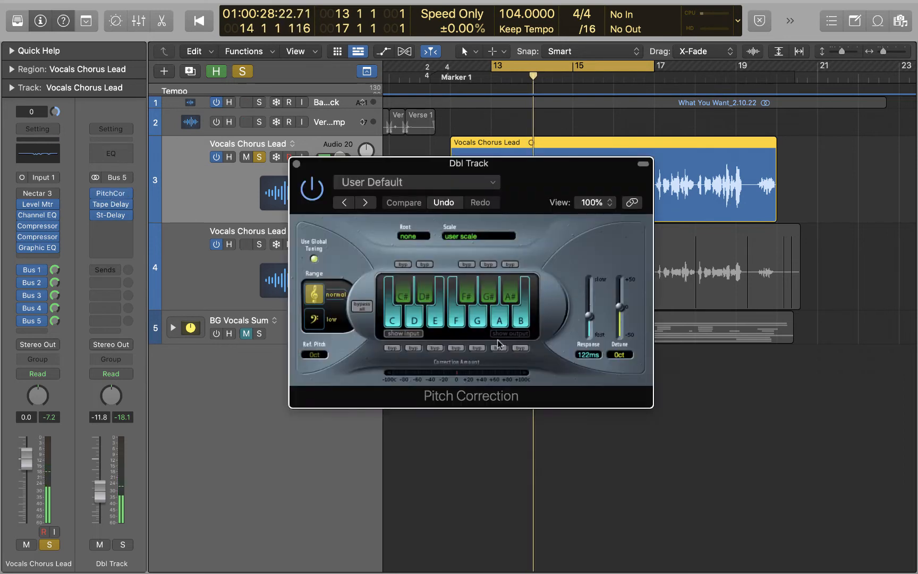
drag(590, 315, 591, 325)
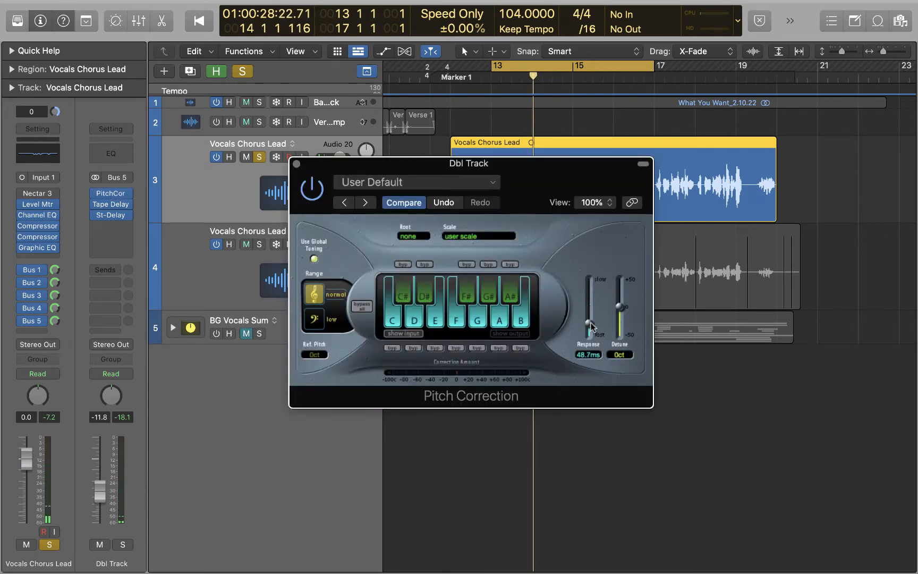
drag(572, 185, 519, 269)
key(space)
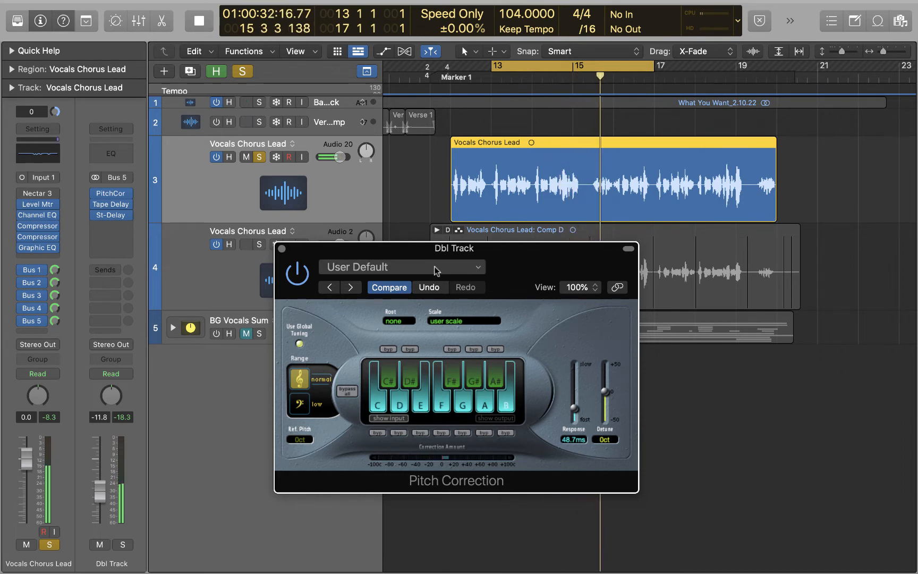
click(282, 249)
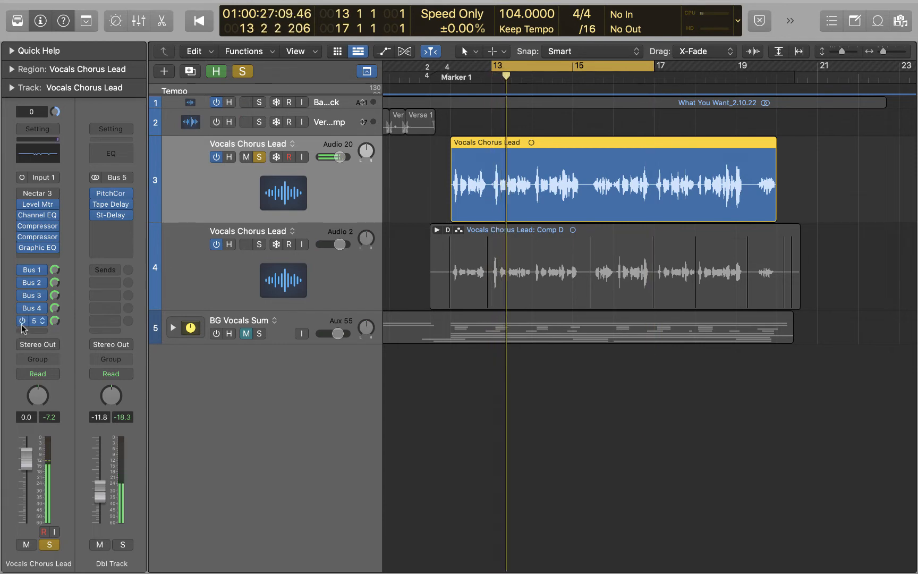
Step: Compare the soloed lead vocal with the Bus 5 double send bypassed and enabled
key(space)
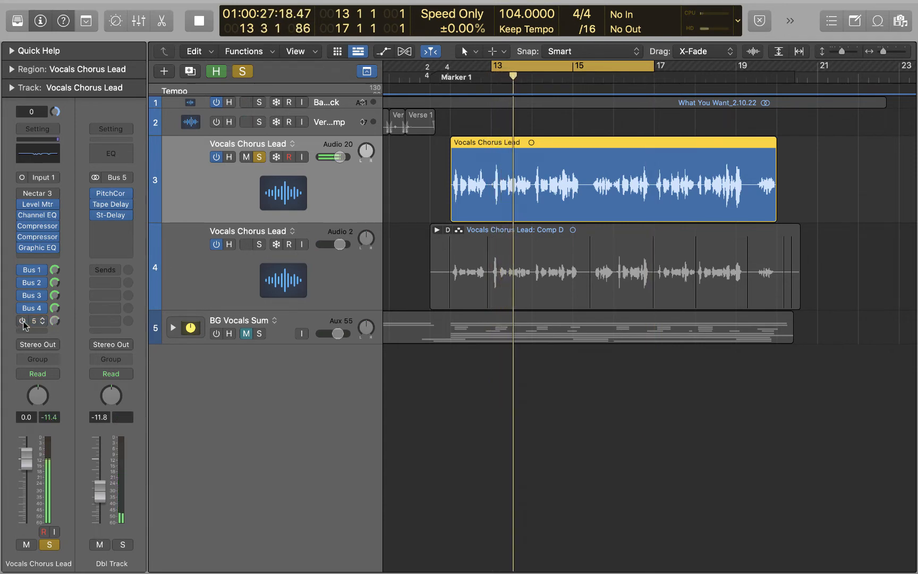
key(space)
click(22, 322)
key(space)
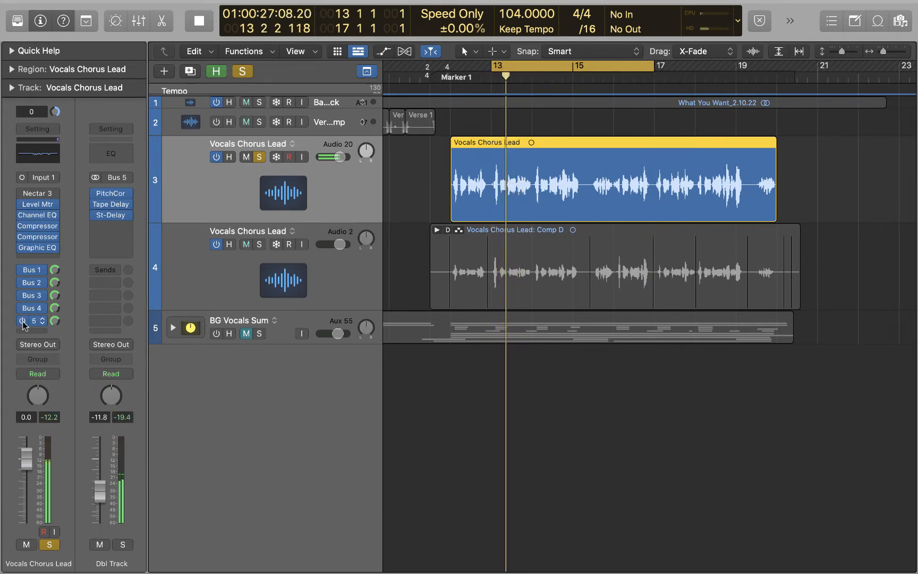
key(space)
Step: Unsolo the lead vocal on track 3, mute the Comp D vocal on track 4 and reselect track 3
click(260, 157)
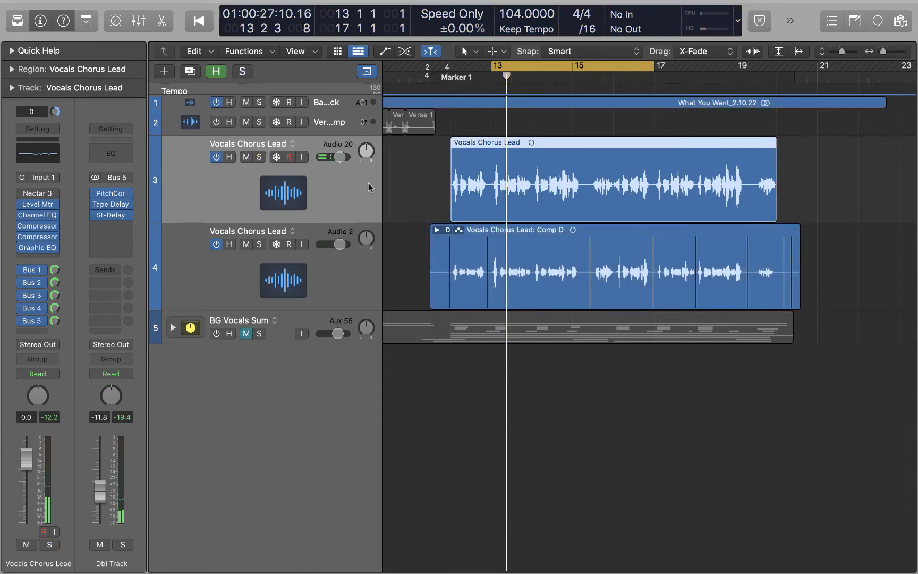
click(412, 181)
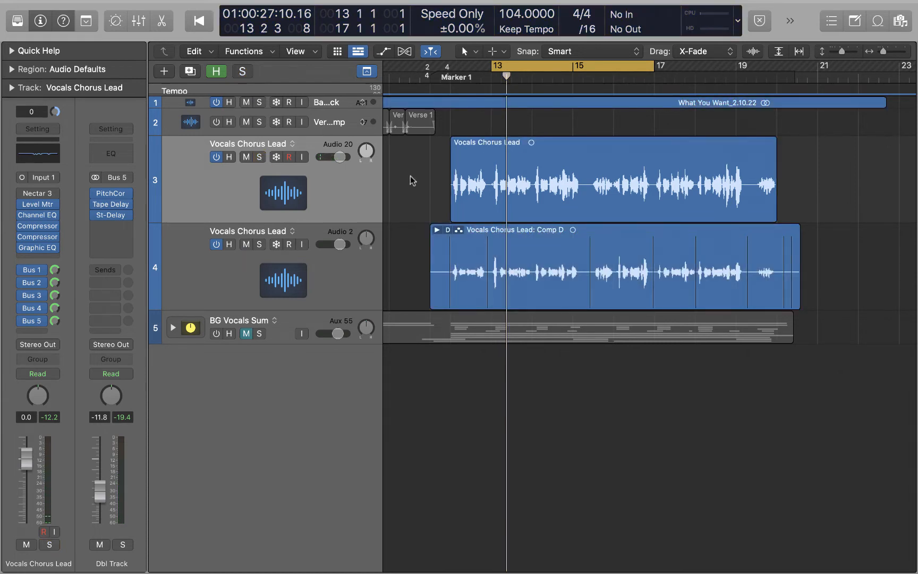
click(344, 194)
click(342, 273)
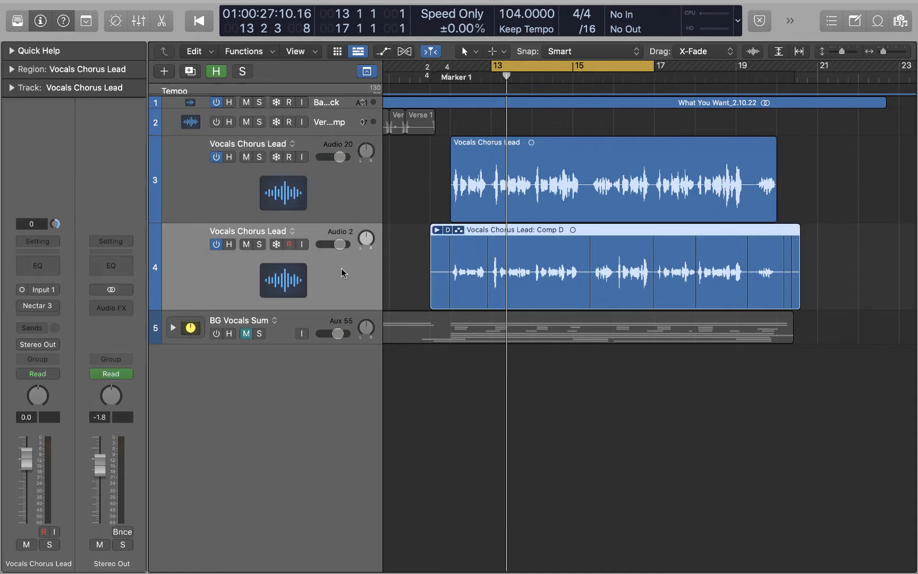
click(246, 244)
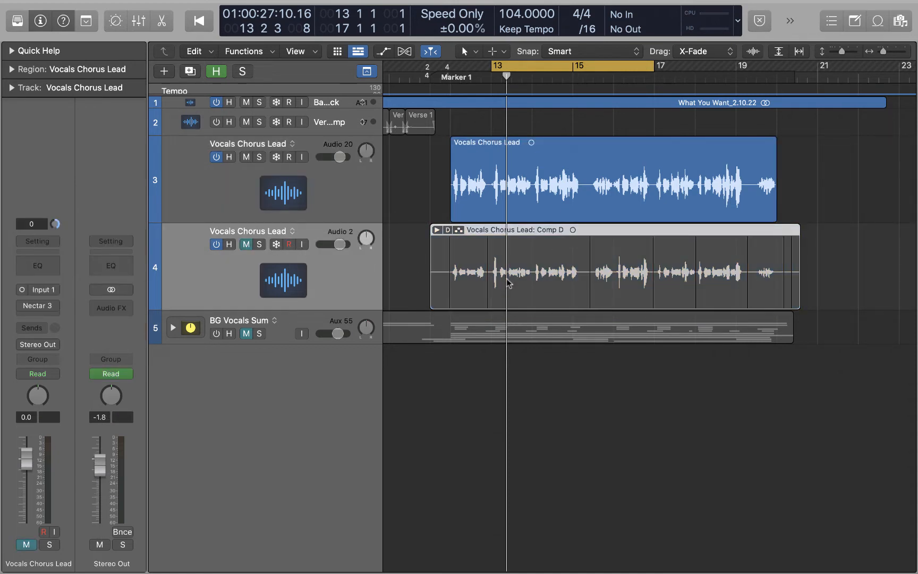
click(319, 187)
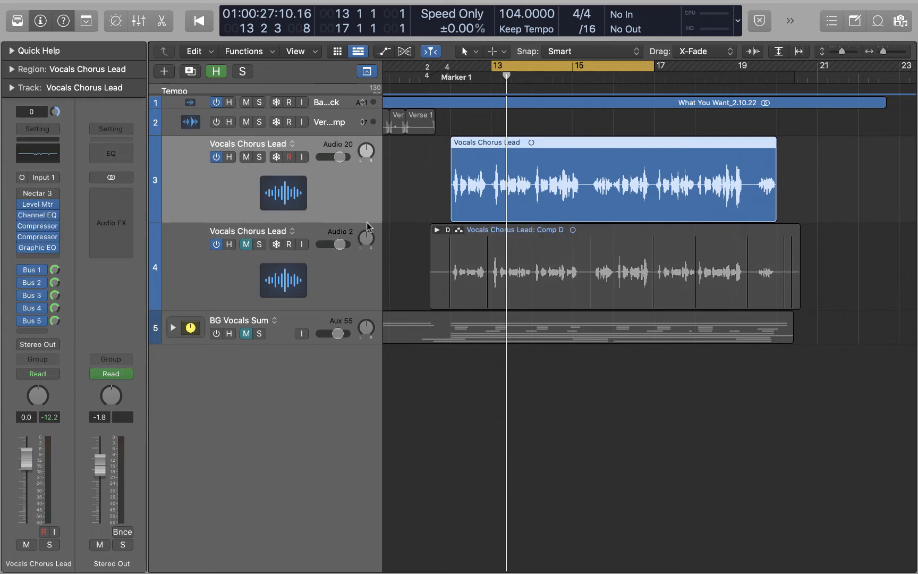
Step: Play the chorus with the backing track and compare the lead vocal with the Bus 5 double send off and on
key(space)
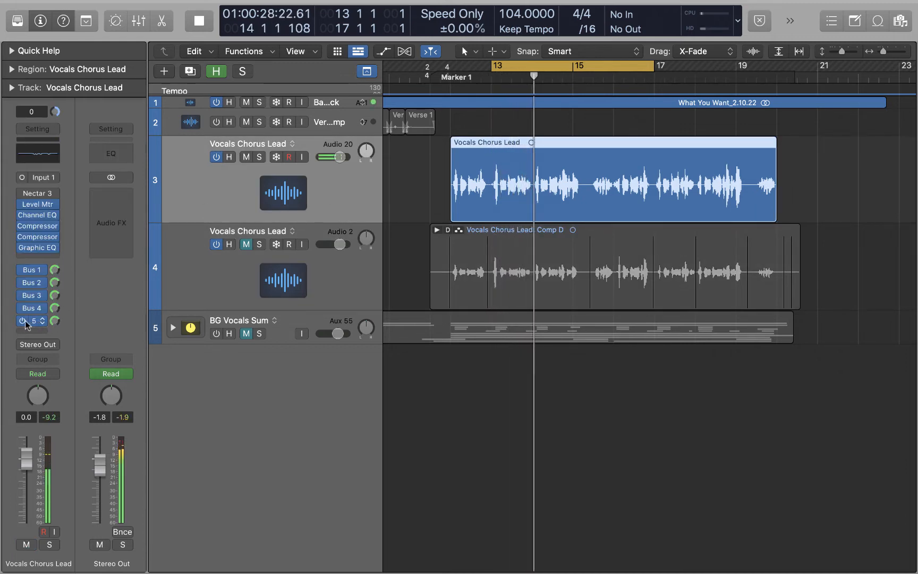
key(space)
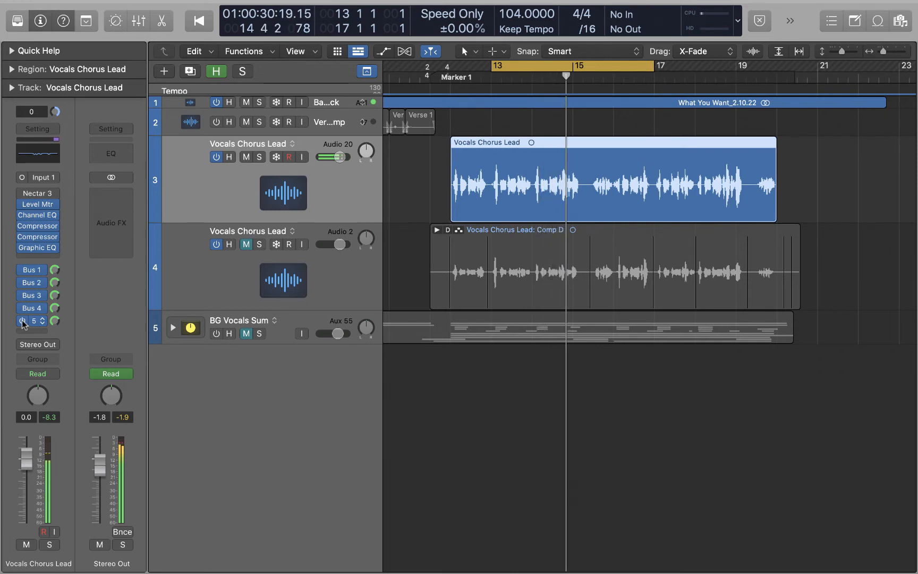
key(space)
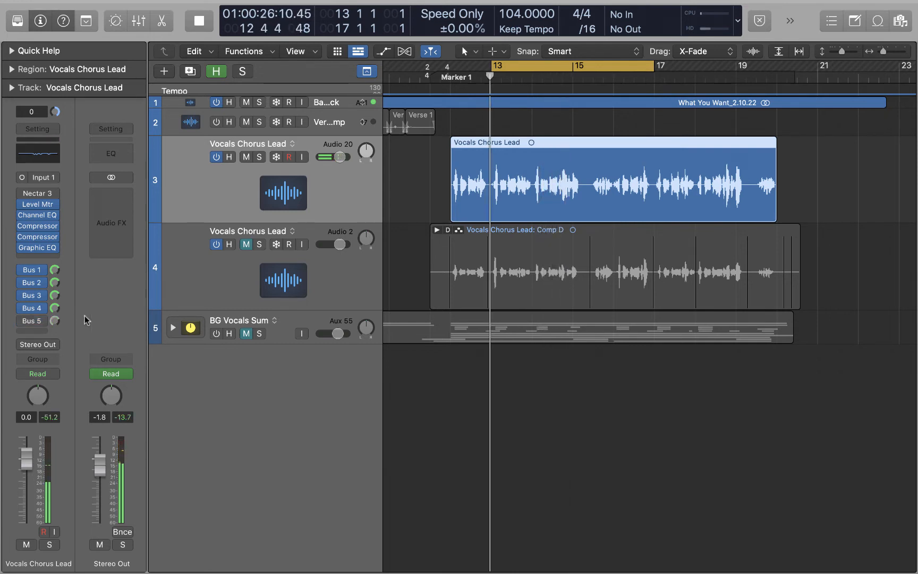
click(22, 321)
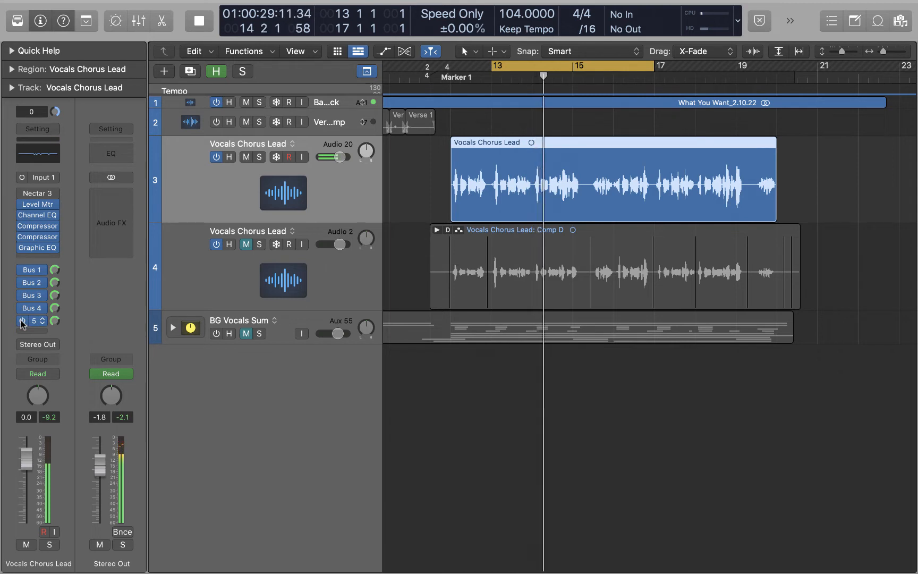
Step: Play the chorus with the lead vocal's Bus 1 to Bus 5 sends all bypassed, and switch the five sends back on
key(space)
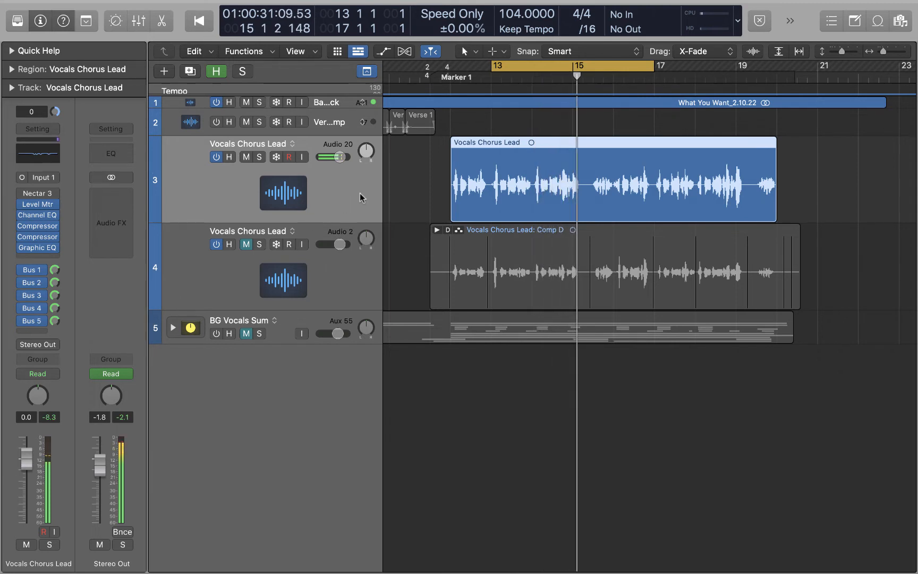
click(416, 180)
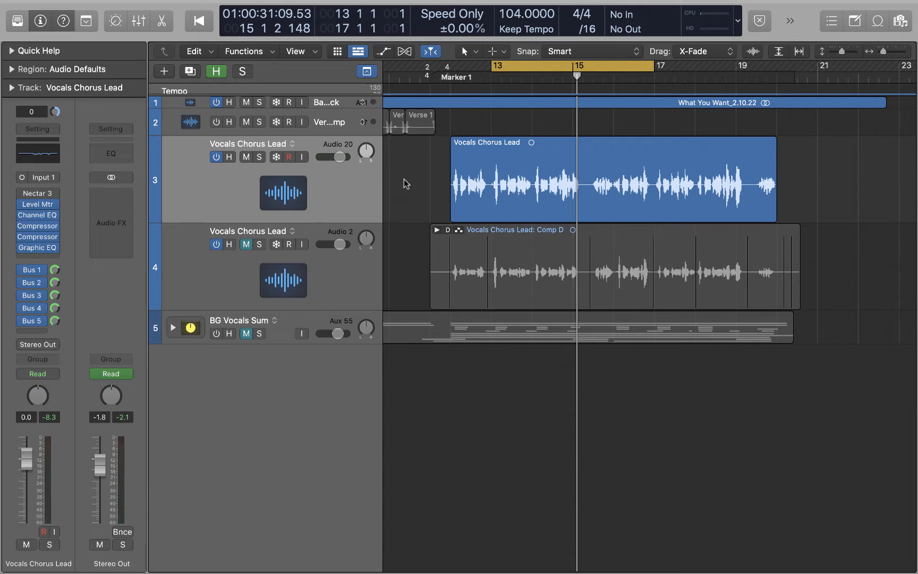
click(494, 171)
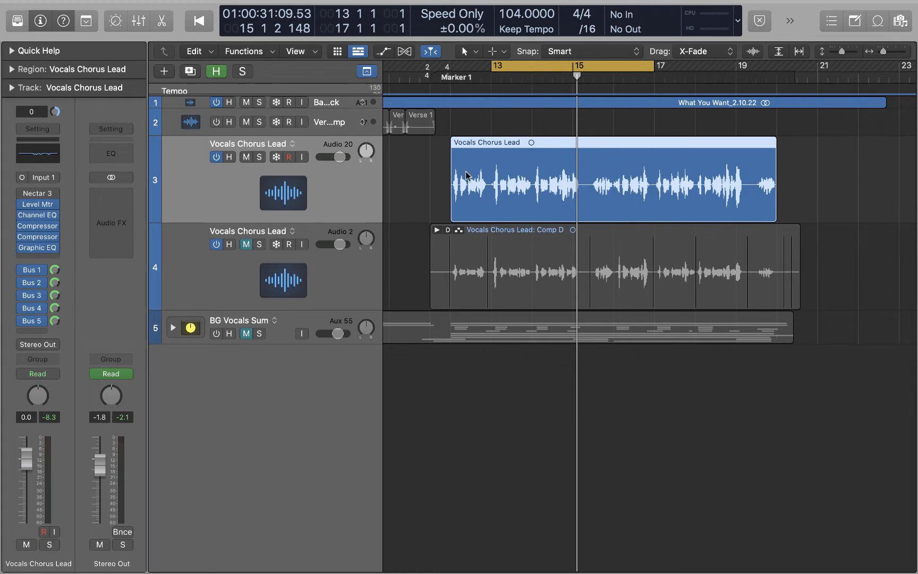
mouse_move(22, 273)
drag(22, 271, 24, 328)
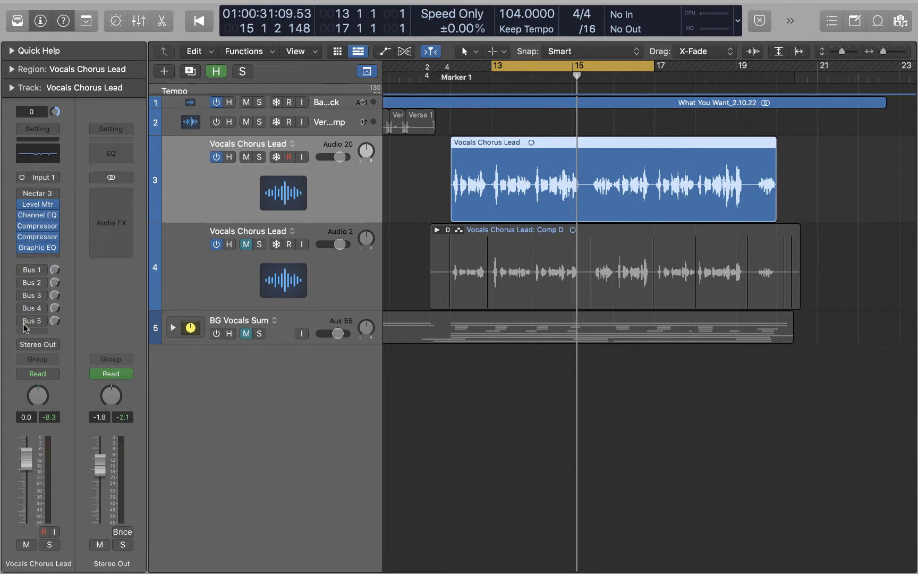
click(402, 170)
key(space)
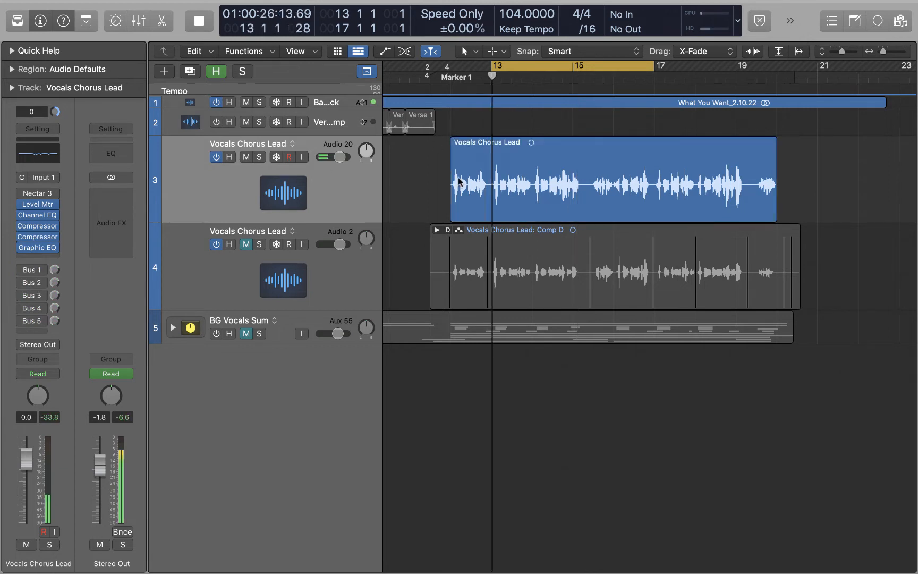
key(space)
click(21, 270)
key(space)
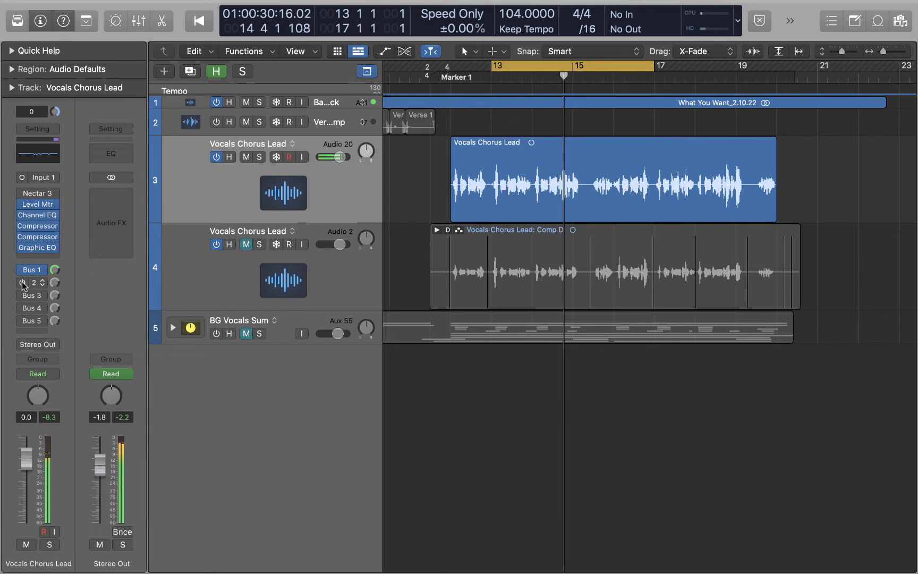
drag(21, 282, 24, 321)
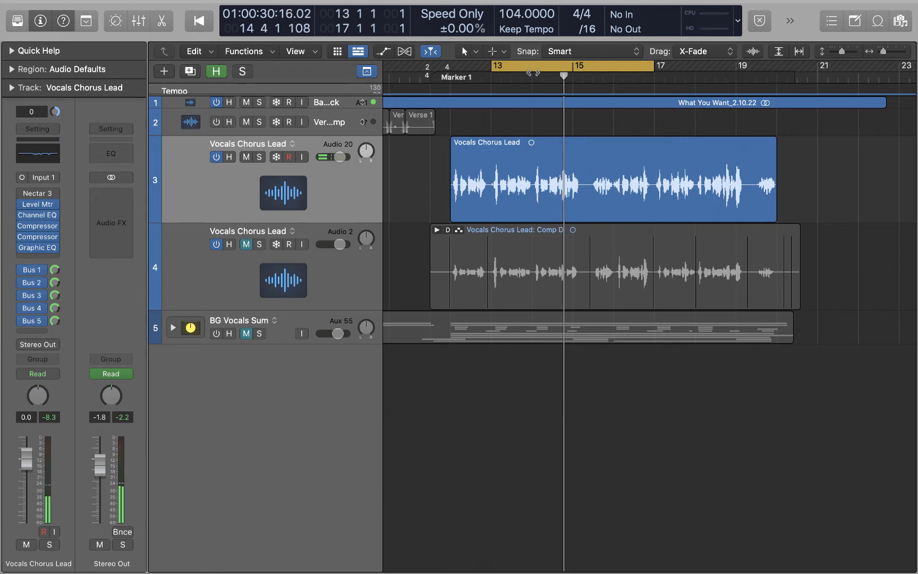
Step: Extend the cycle range to span bars 12 to 17 and play the chorus with all sends on
drag(495, 67, 454, 67)
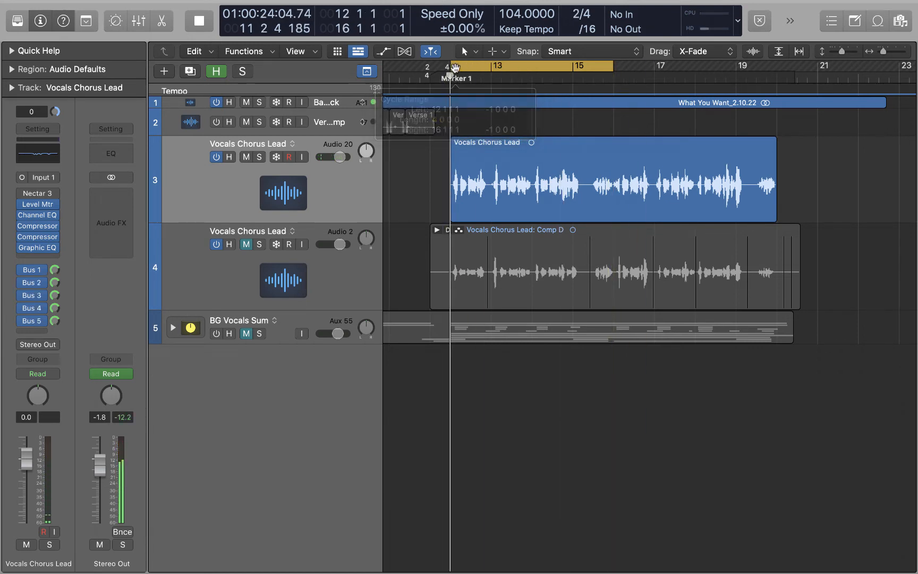
drag(613, 66, 649, 68)
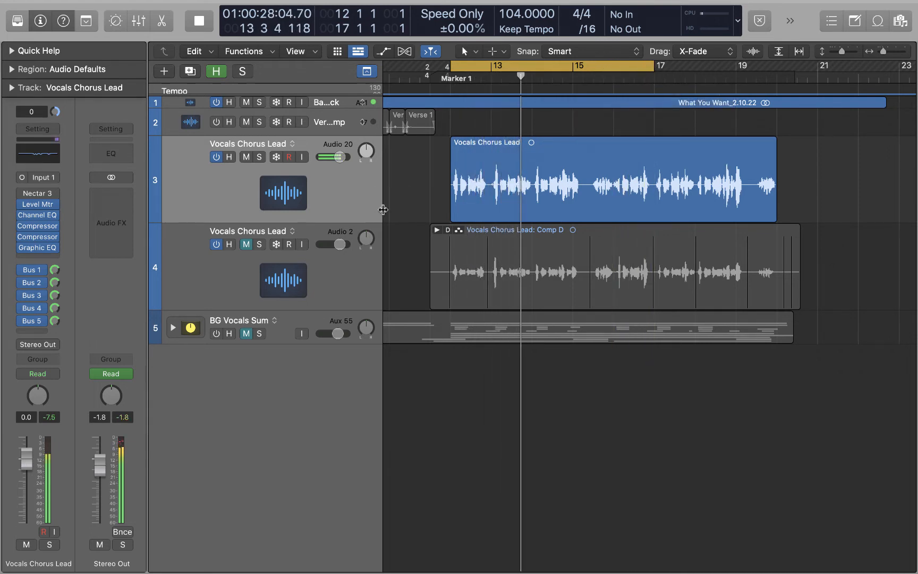
key(space)
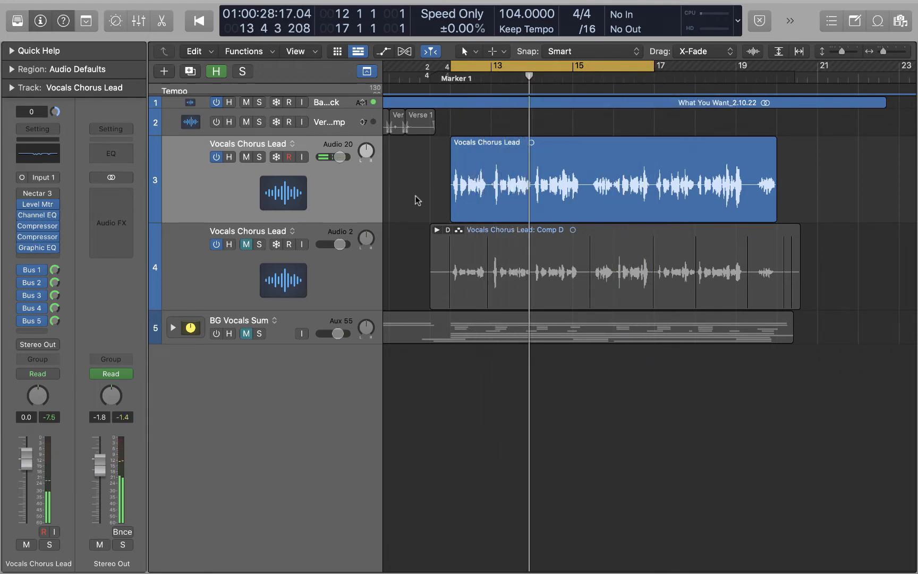
click(361, 202)
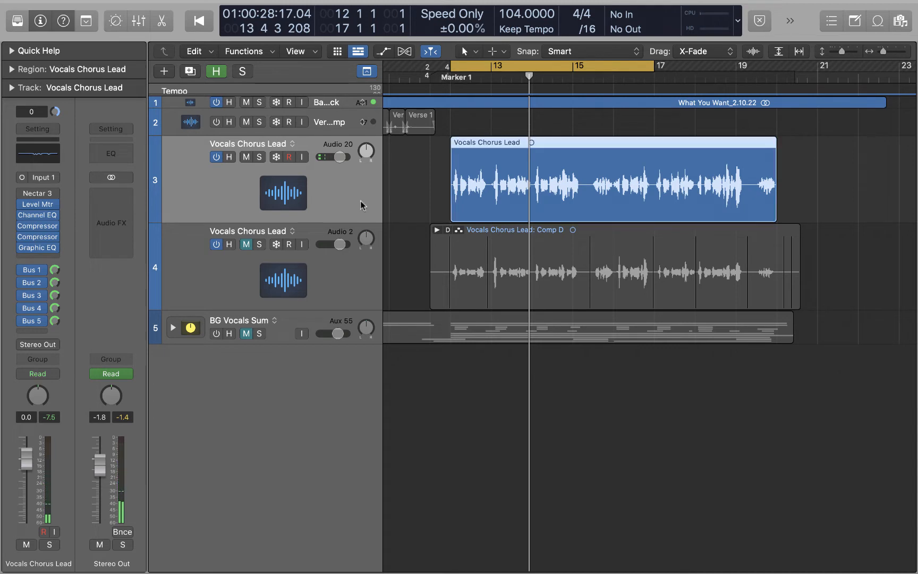
click(414, 186)
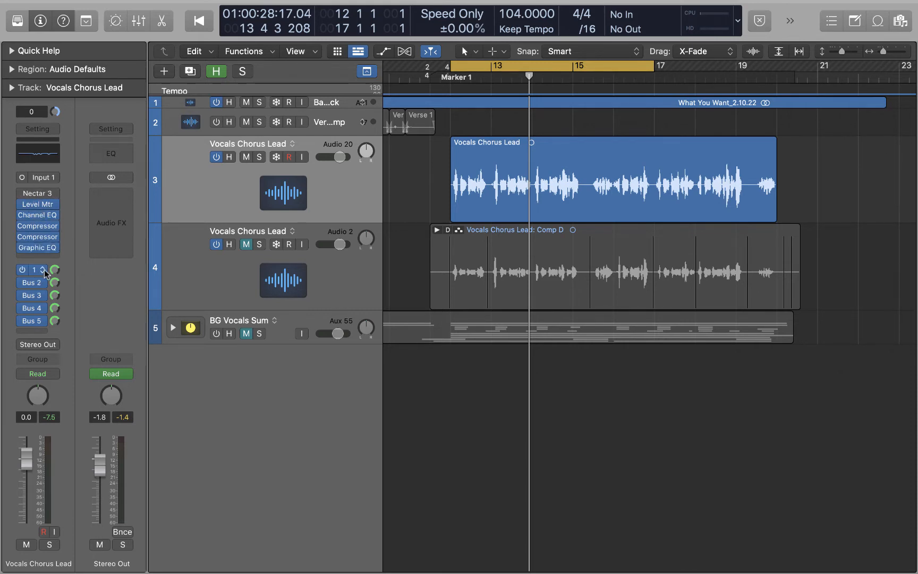
Step: Add a Bus 10 send to the lead vocal on track 3 and set its level to 0 dB
click(37, 331)
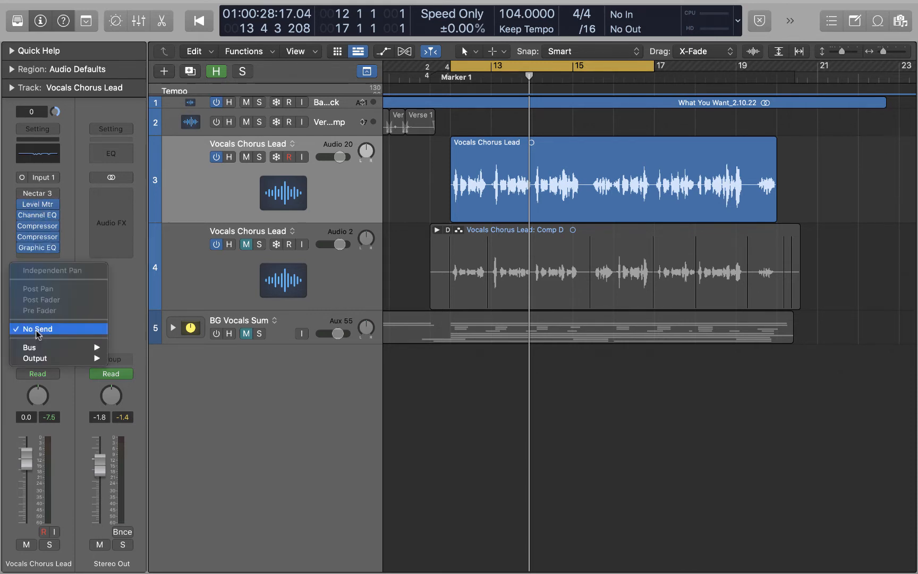
mouse_move(38, 348)
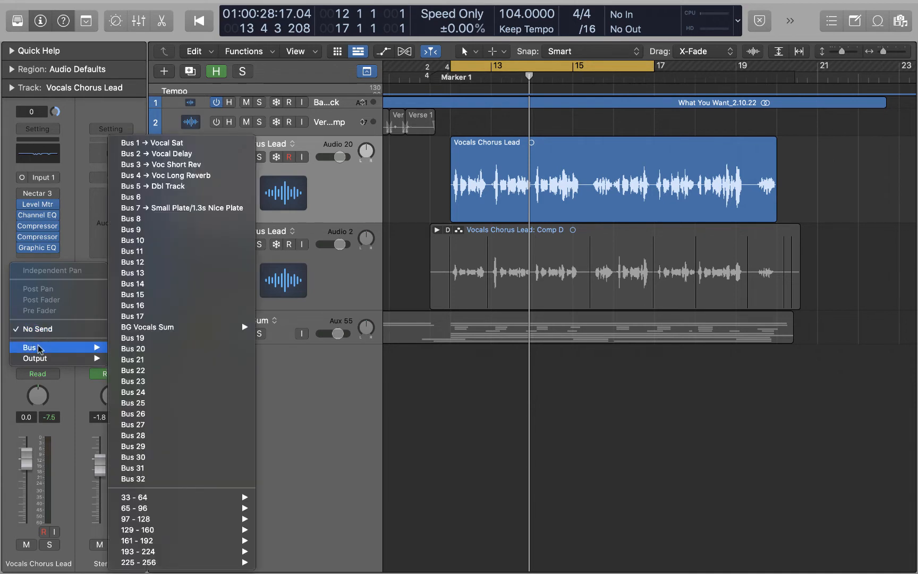
click(179, 242)
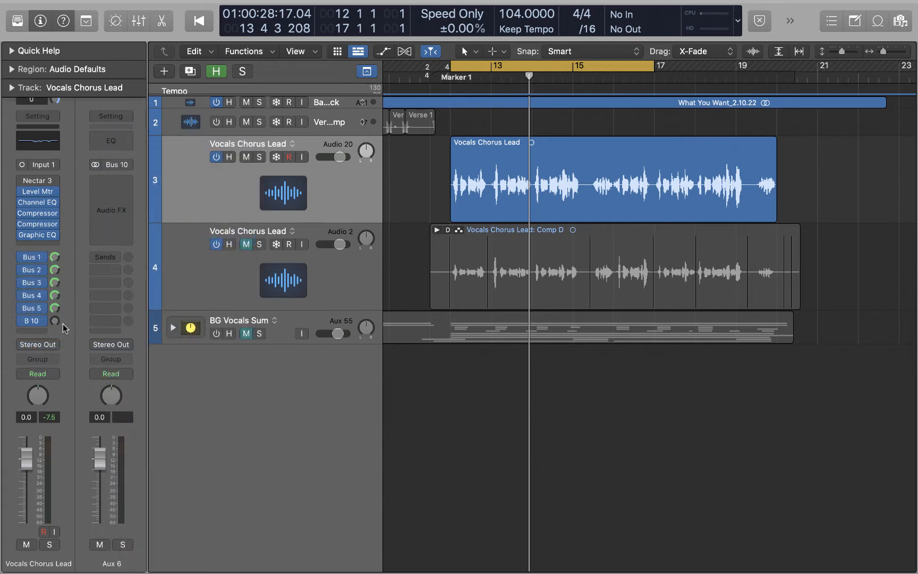
double_click(56, 322)
text(0)
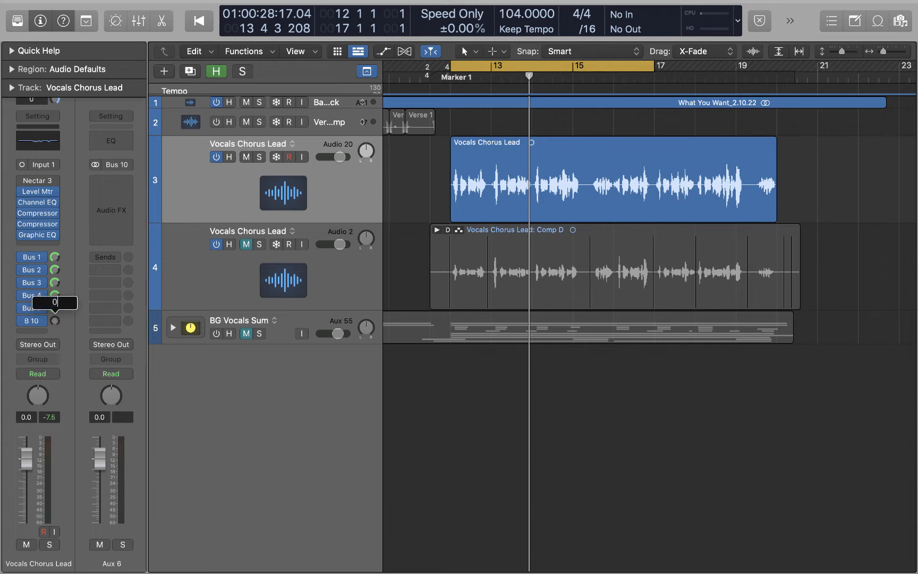
key(Return)
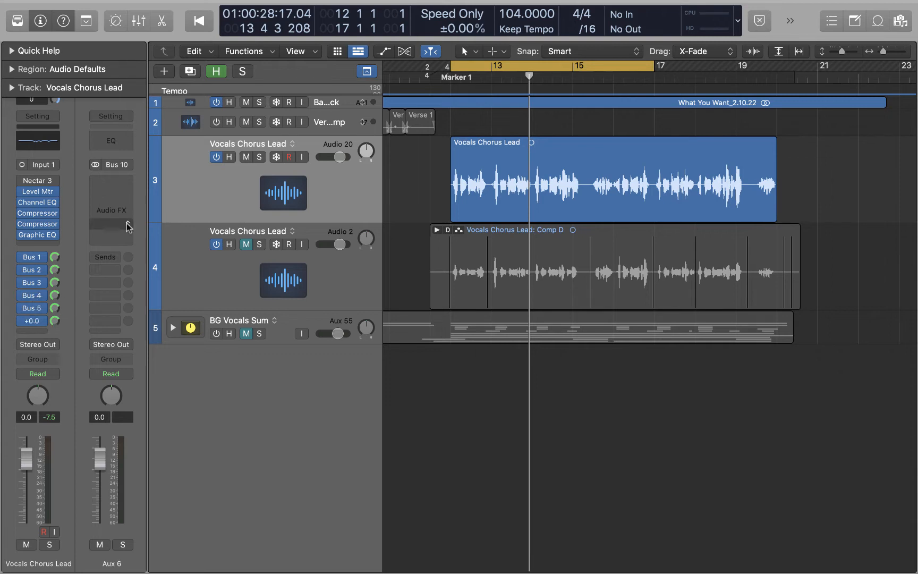
Step: Rename the new Bus 10 aux channel as Dbl Up
double_click(113, 562)
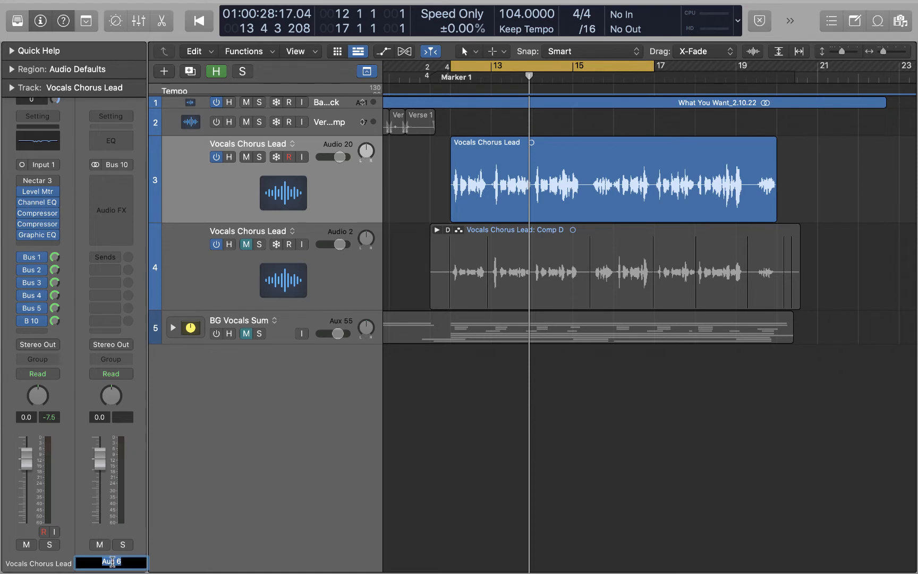
text(Dbl Up)
key(Return)
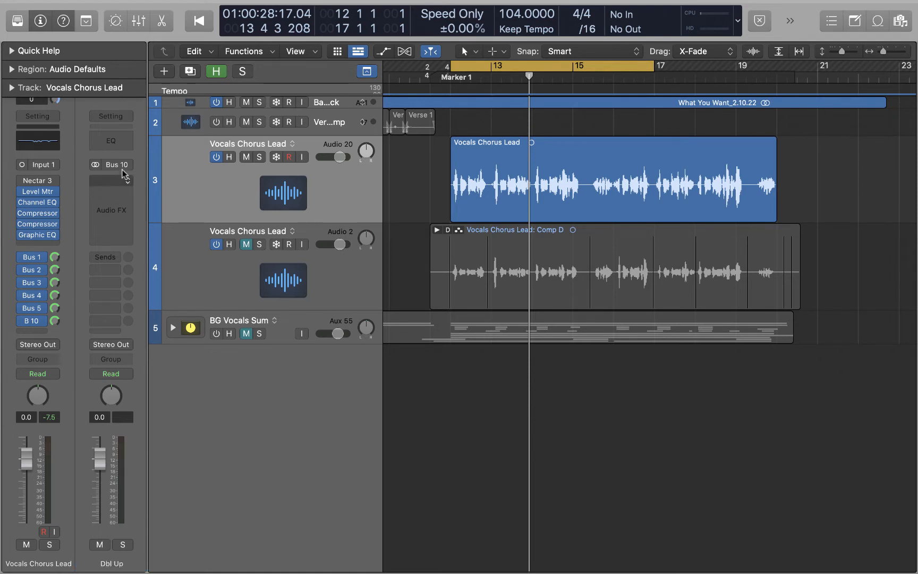
Step: Insert a stereo Pitch Shifter on the Dbl Up aux, set to 12 semitones and 100 % mix
click(111, 194)
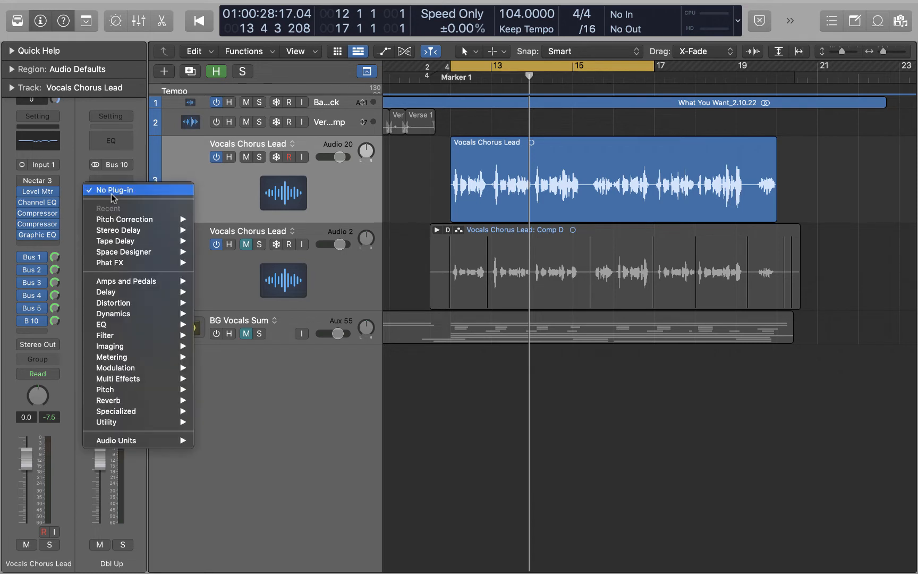
mouse_move(139, 390)
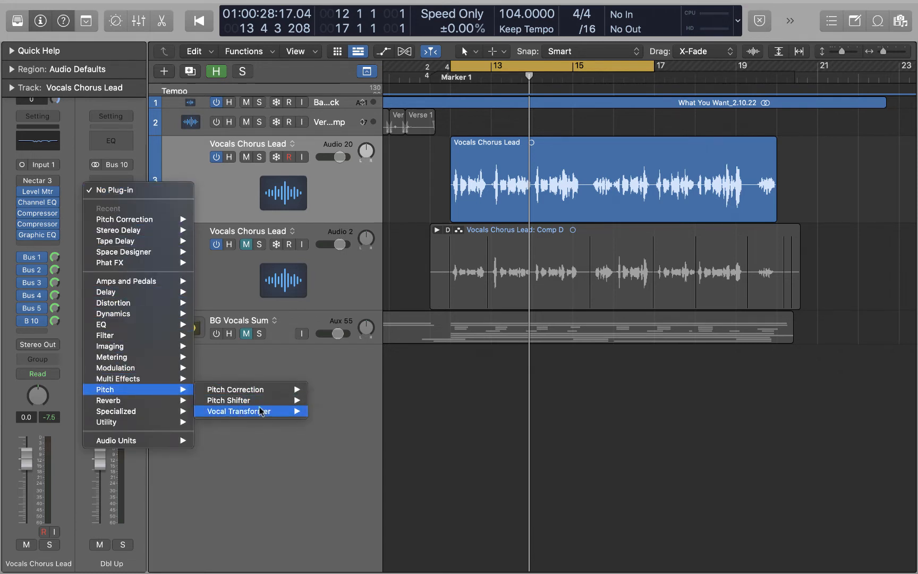
mouse_move(262, 414)
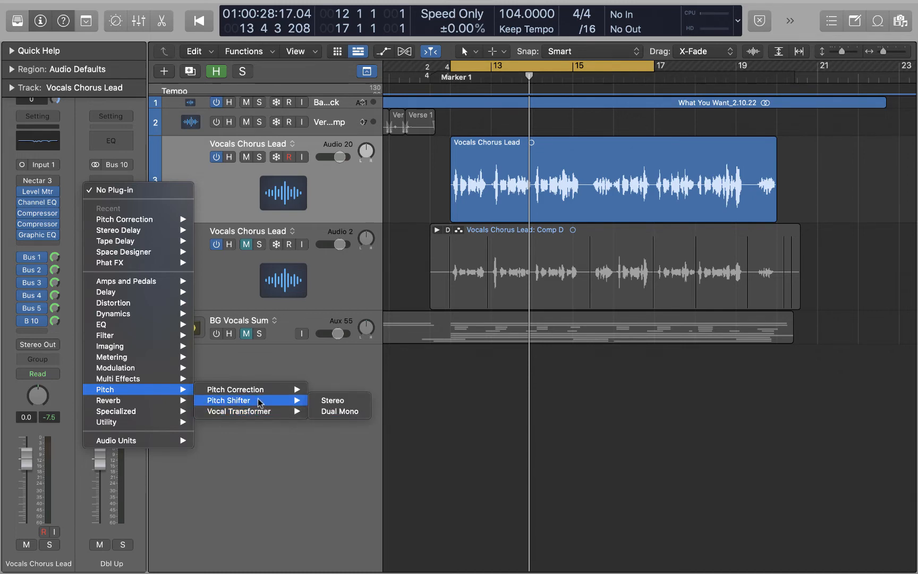
click(333, 399)
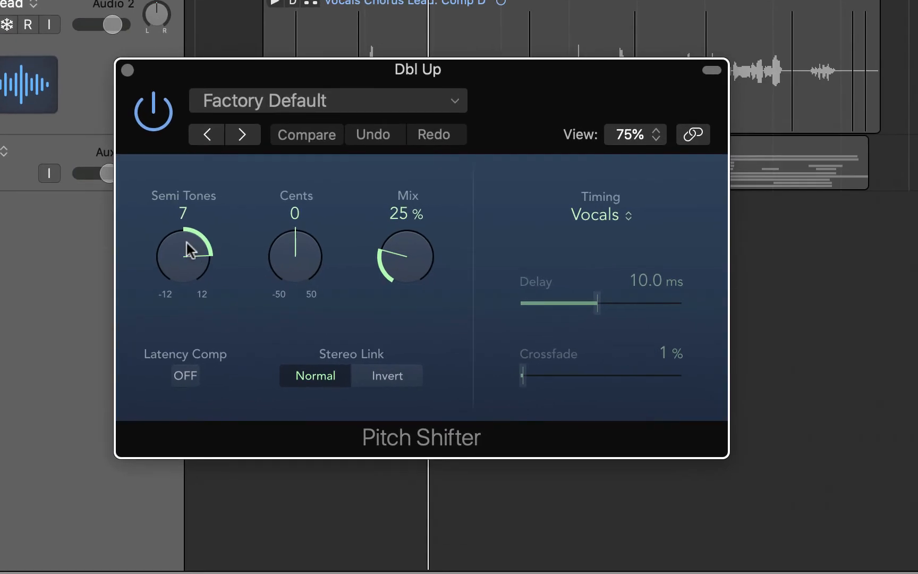
drag(187, 256, 187, 229)
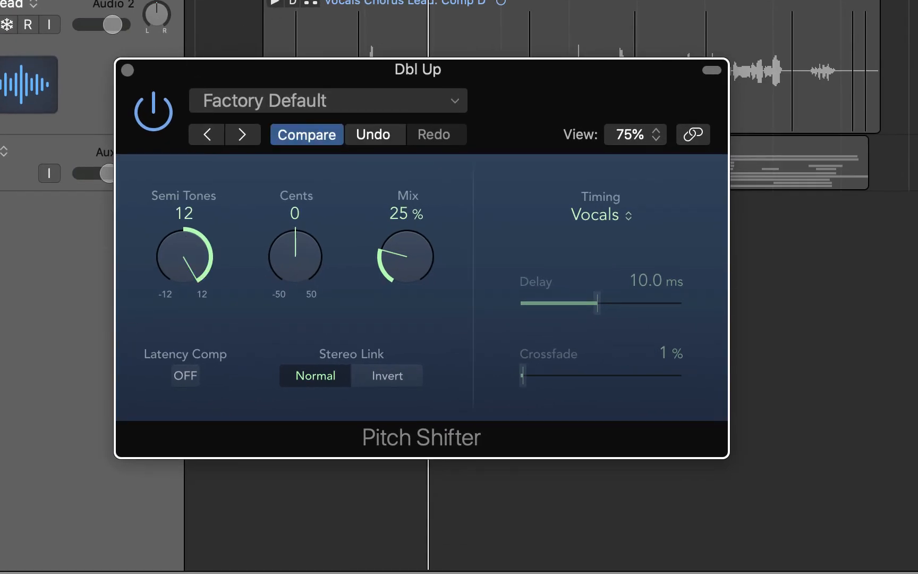
drag(412, 252, 402, 107)
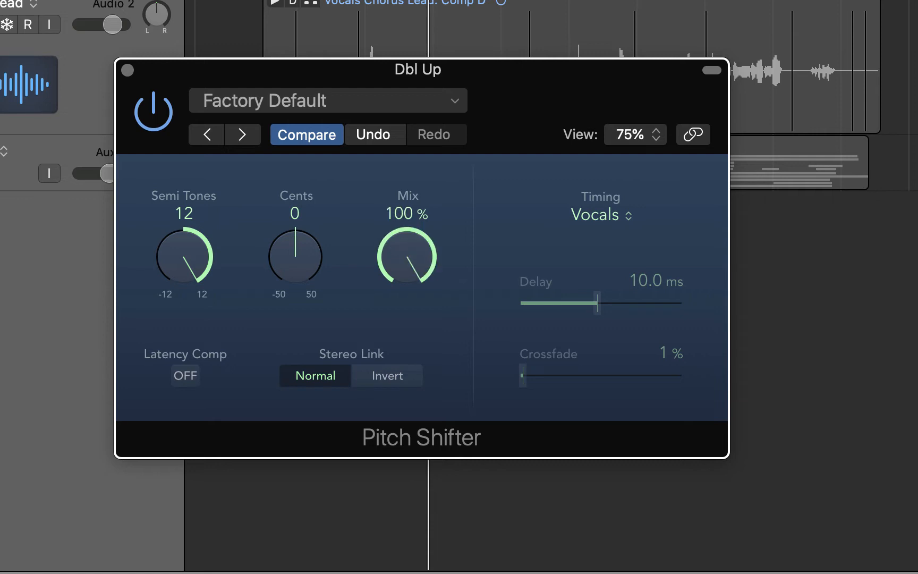
Step: Reposition the Pitch Shifter window and play the chorus to audition the soloed Dbl Up octave double
drag(526, 74, 444, 15)
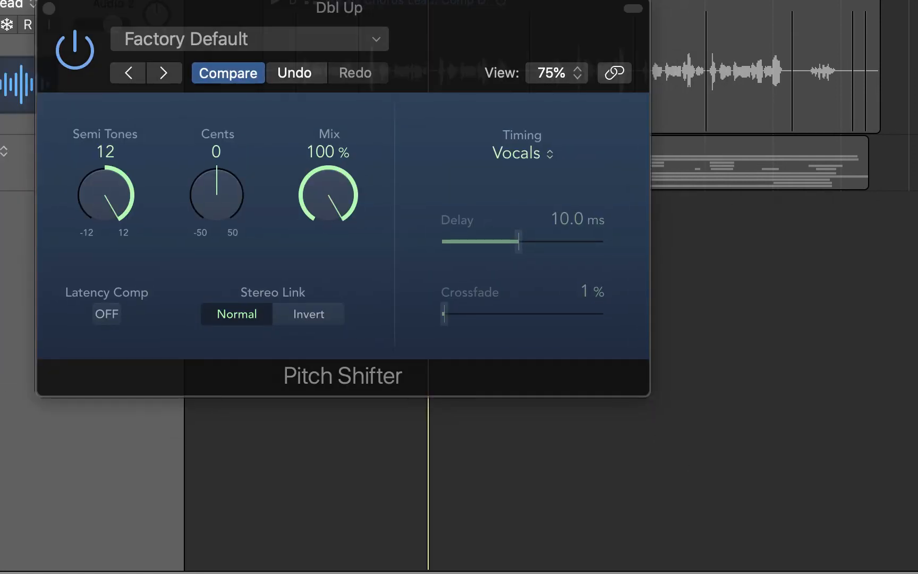
drag(505, 6, 487, 49)
key(space)
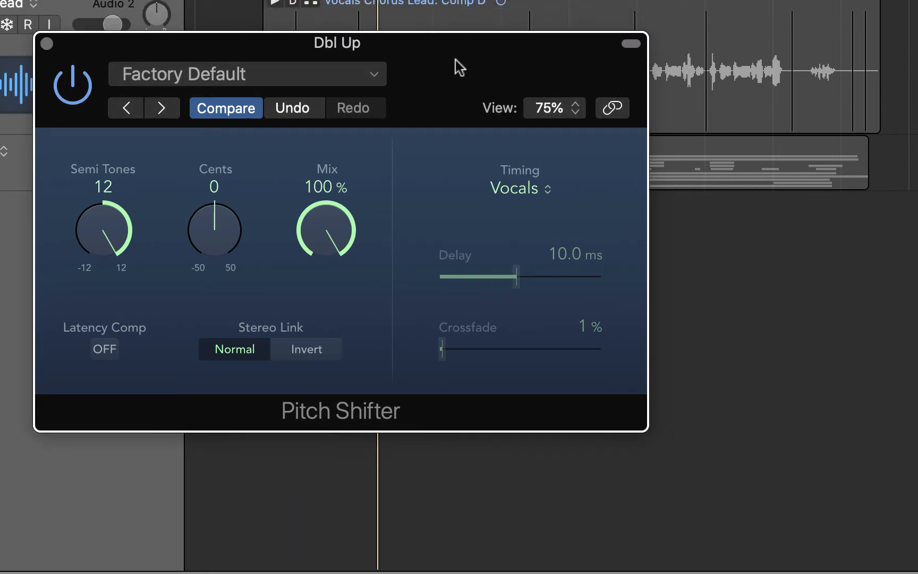
drag(455, 60, 419, 23)
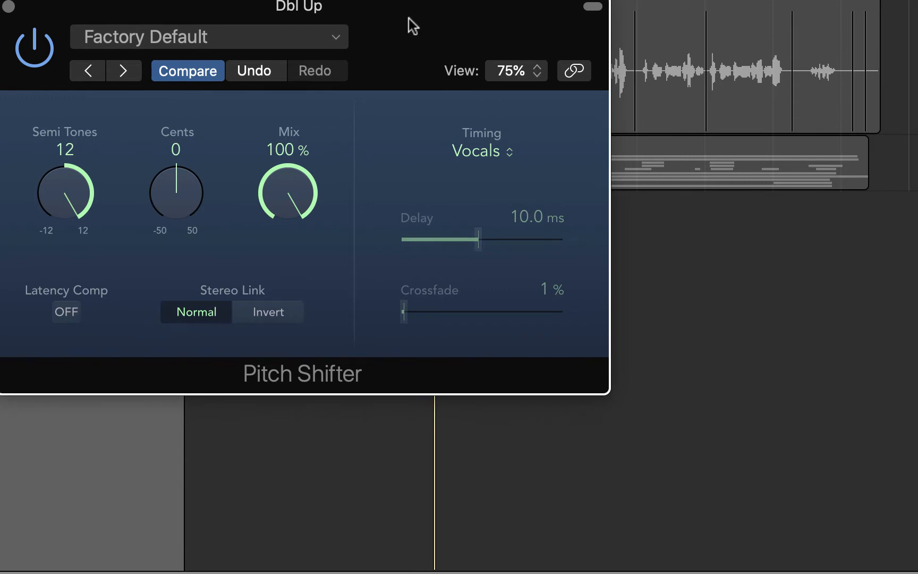
drag(409, 19, 401, 31)
Step: Set the Pitch Shifter timing on Dbl Up to Pitch Tracking and reposition the plug-in window
click(488, 165)
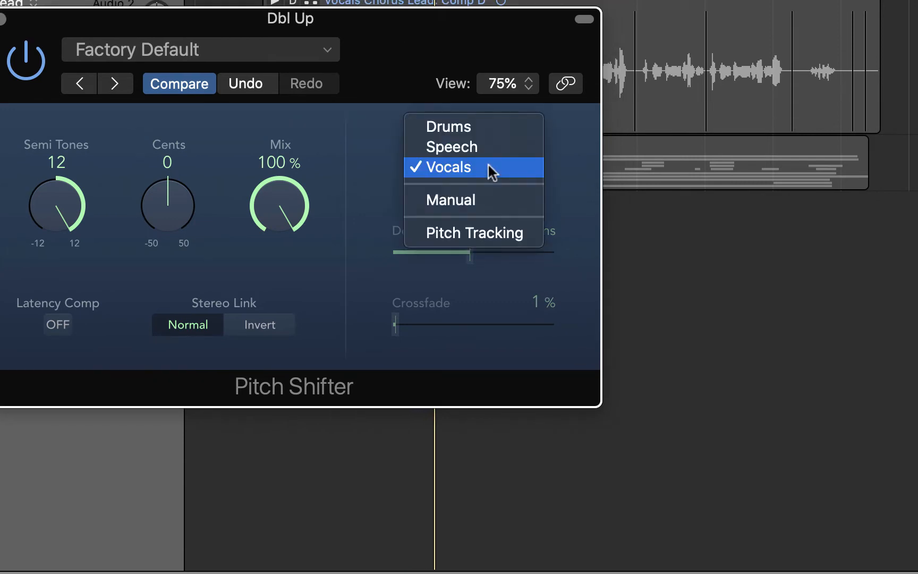
click(480, 235)
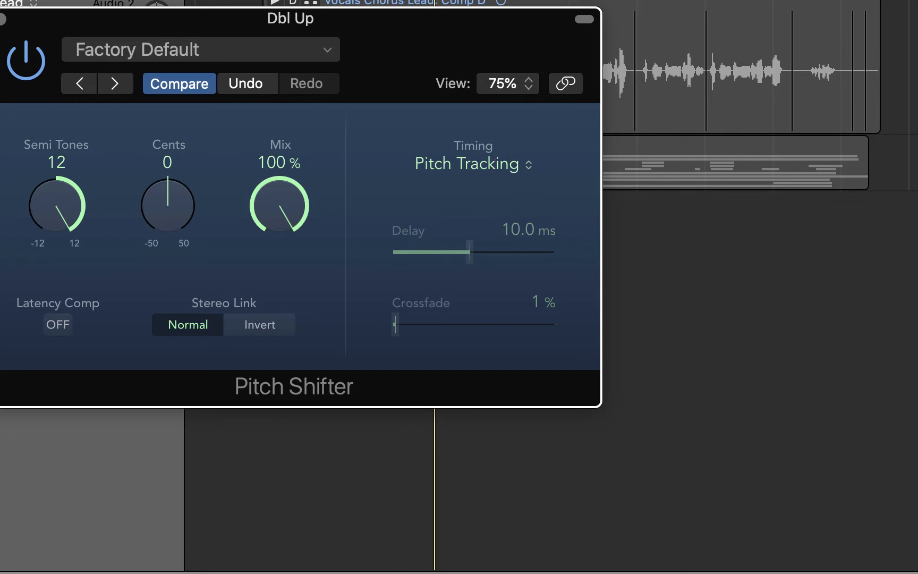
drag(385, 72, 384, 56)
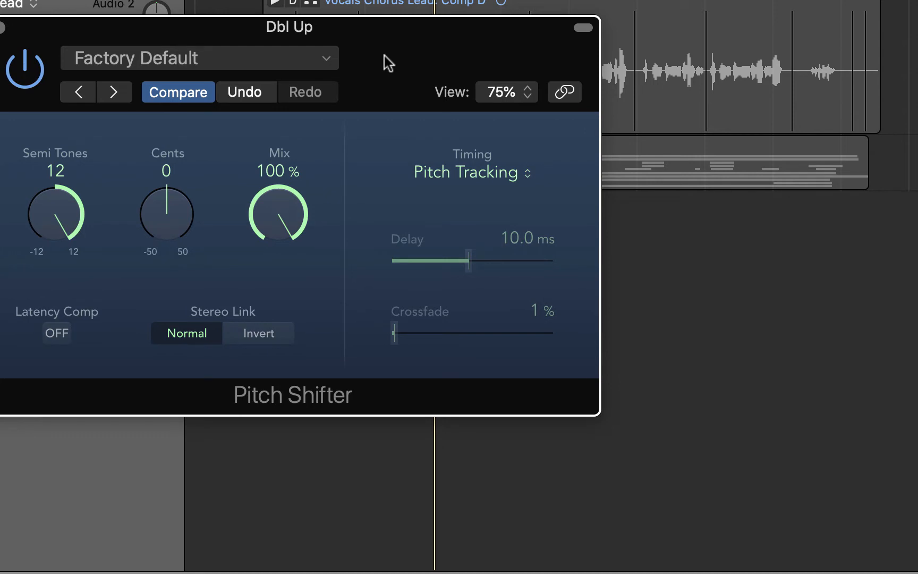
drag(385, 56, 416, 36)
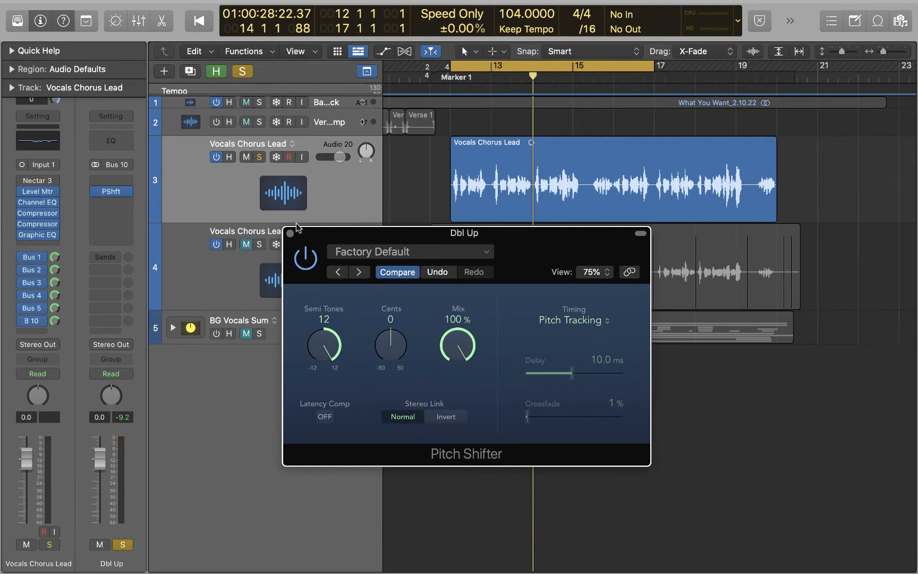
Step: Insert a Channel EQ after the Pitch Shifter on the Dbl Up aux
click(120, 202)
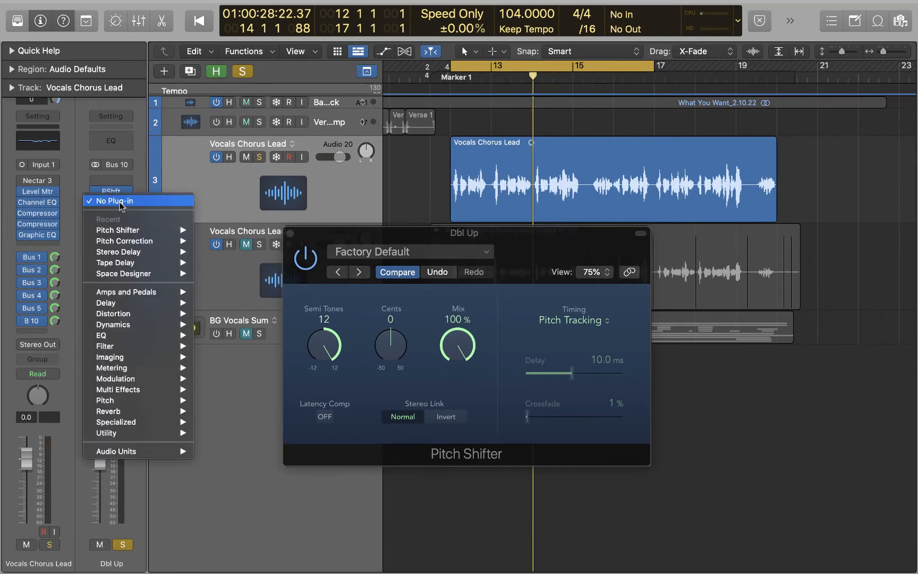
mouse_move(135, 335)
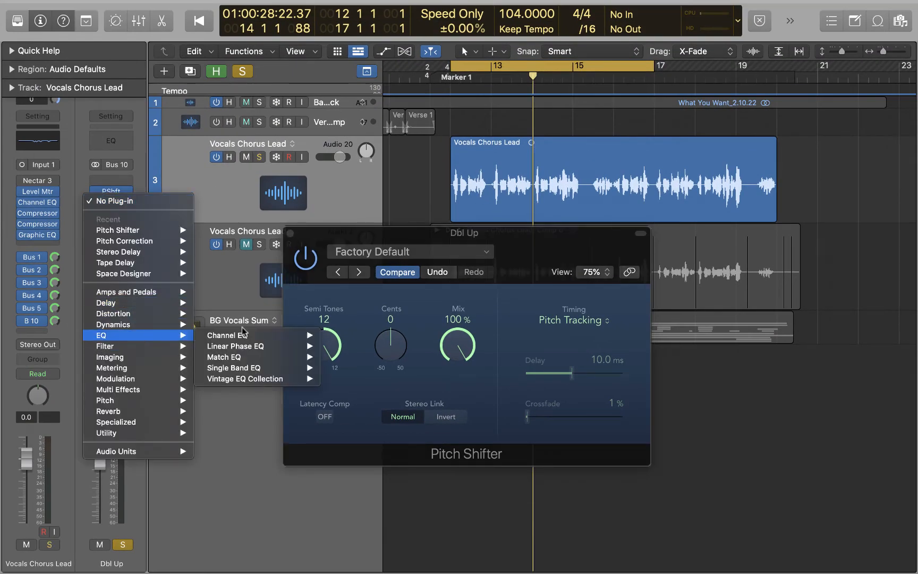
mouse_move(244, 335)
click(354, 337)
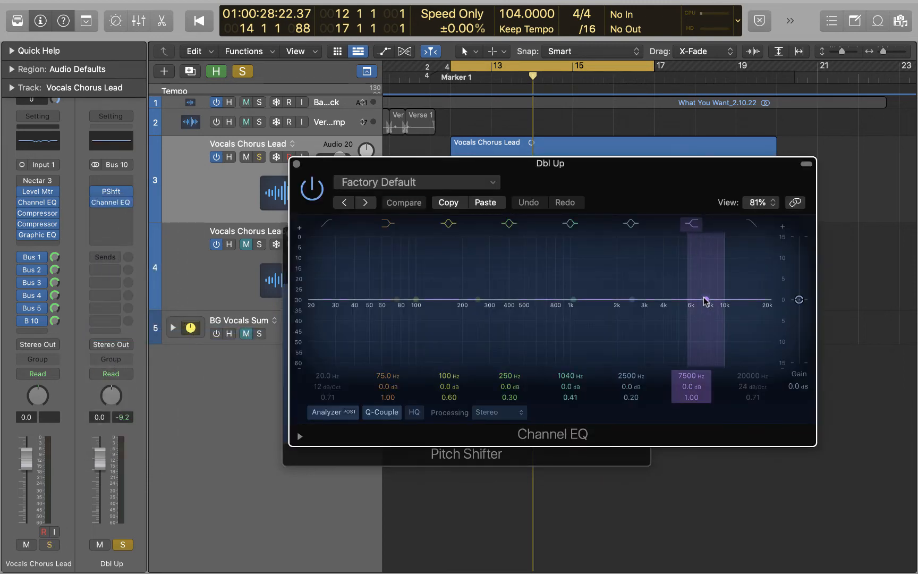
Step: Set the high shelf in the Dbl Up Channel EQ to 3280 Hz and -6.3 dB, audition it, and turn off solo
drag(705, 302, 650, 313)
key(space)
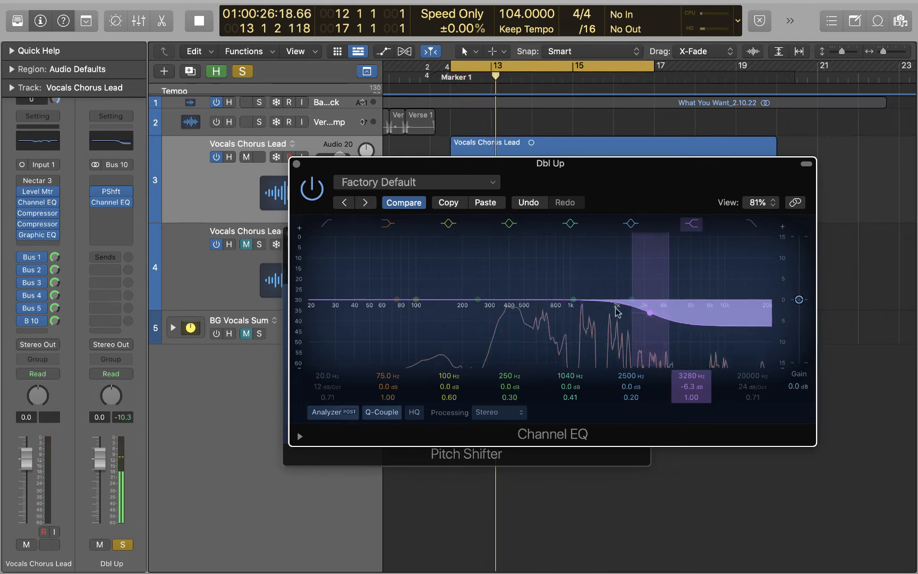
click(242, 72)
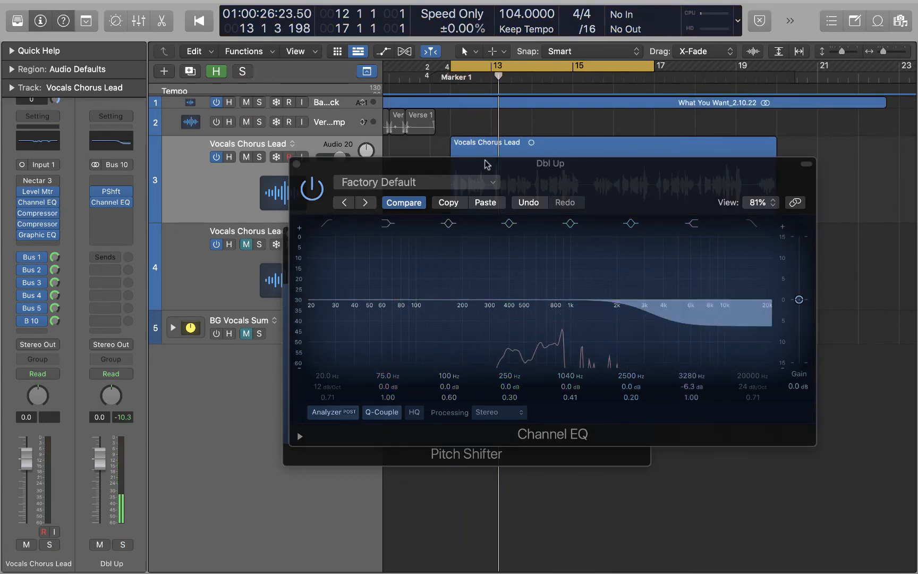
Step: Lower the Dbl Up fader to -11.6 dB, audition the octave double in the full mix, and close the Channel EQ
click(507, 164)
drag(507, 168, 581, 175)
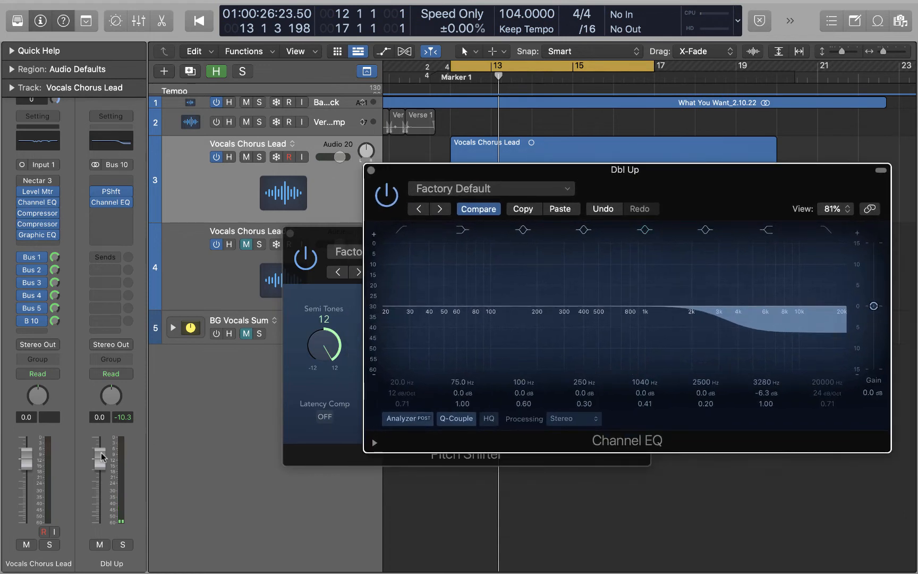
drag(100, 458, 99, 552)
key(space)
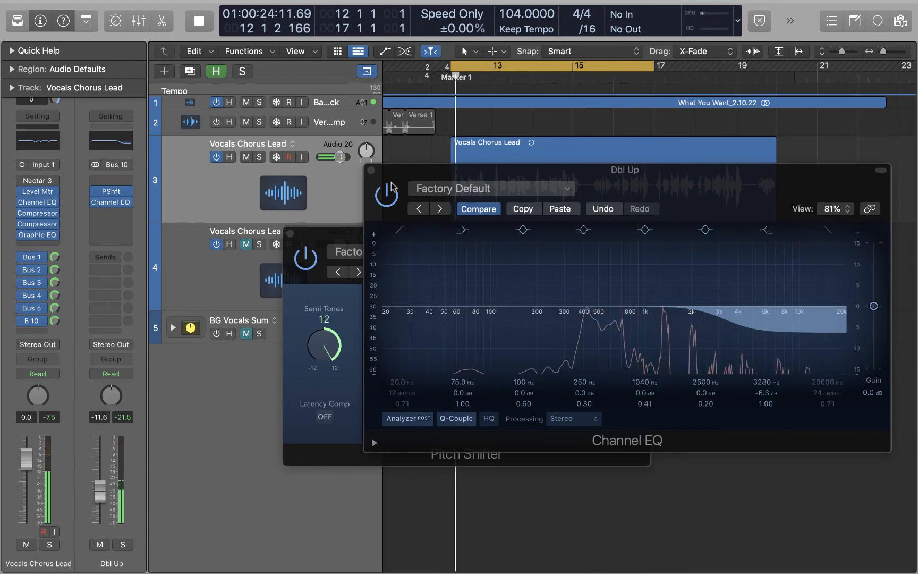
click(371, 171)
key(space)
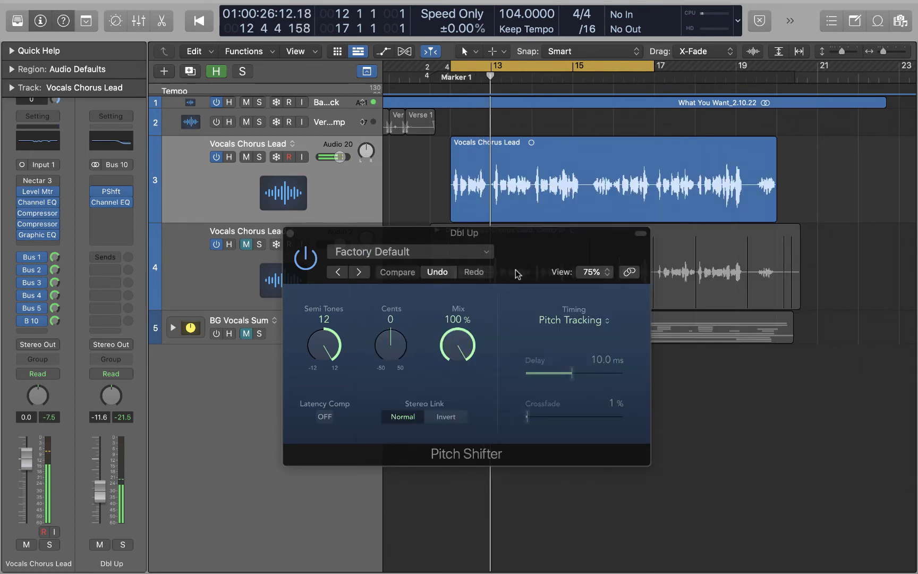
Step: Insert a Stereo Delay after the Channel EQ on the Dbl Up aux
drag(538, 259, 500, 236)
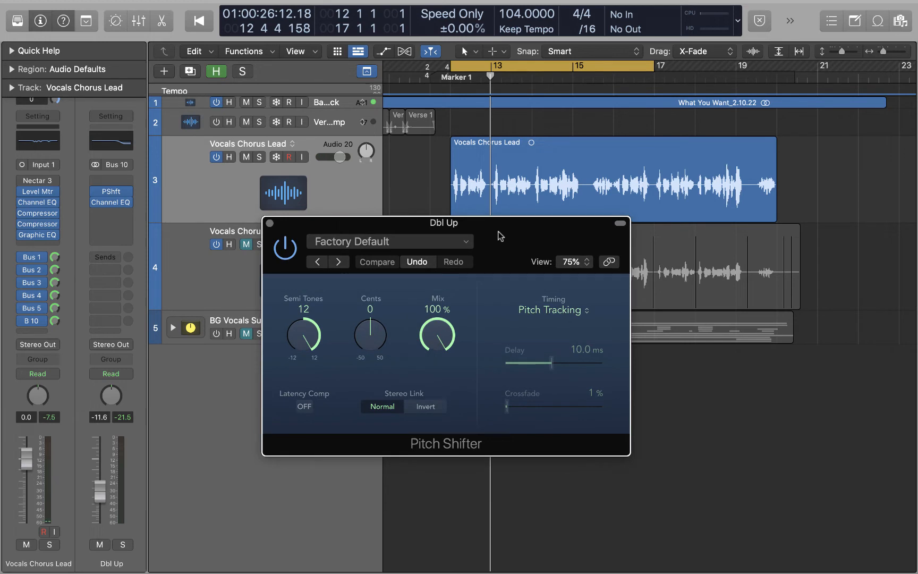
click(116, 215)
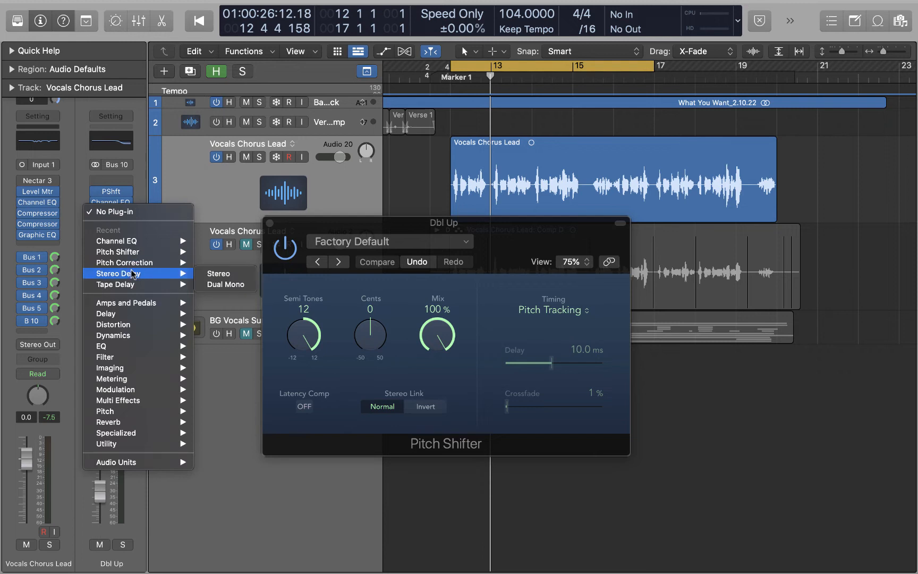
mouse_move(131, 316)
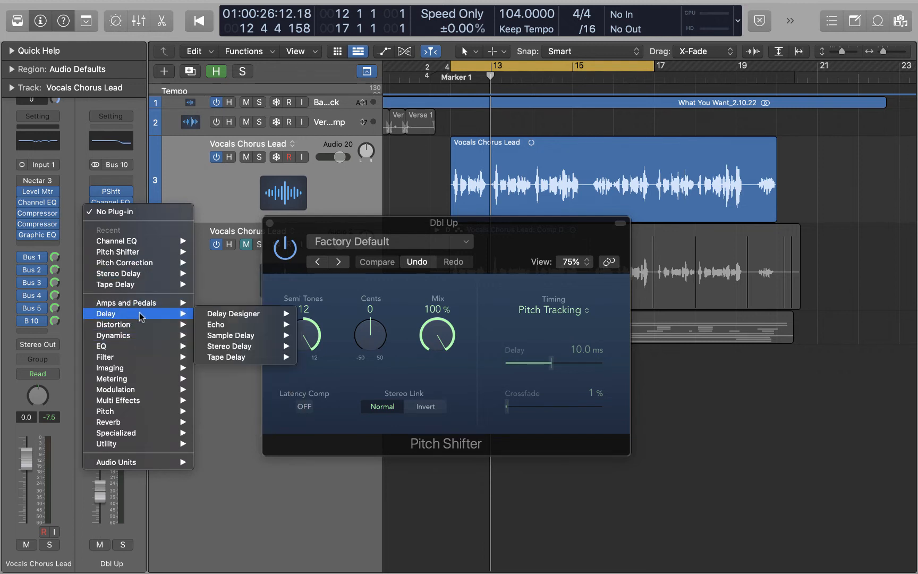
mouse_move(249, 350)
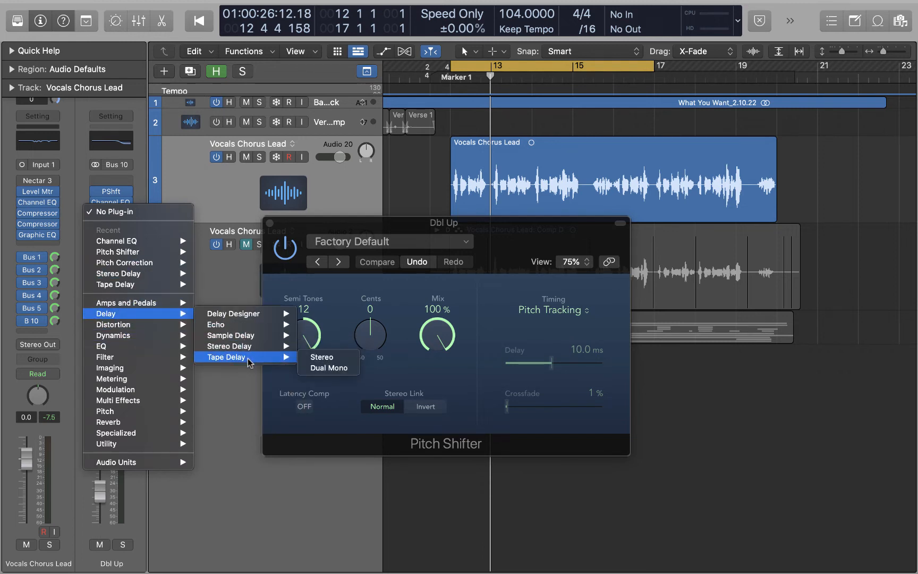
click(311, 346)
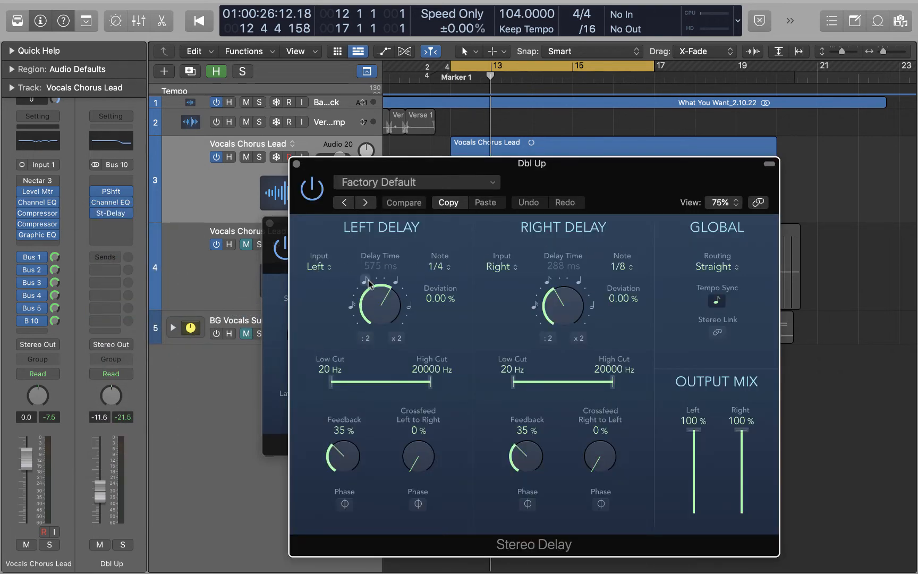
Step: Turn off tempo sync in the Stereo Delay and set the delay times to 60 ms left and 74 ms right
click(717, 300)
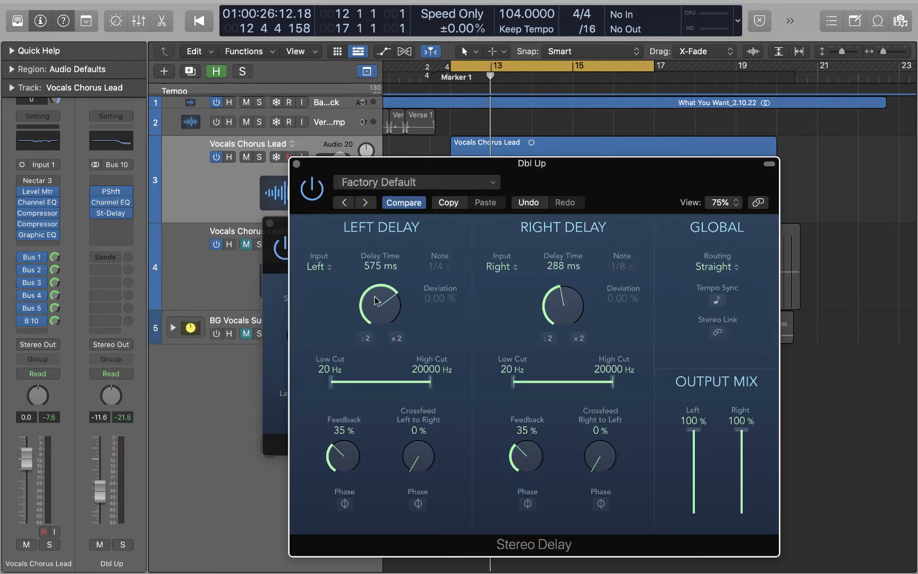
drag(379, 304, 381, 421)
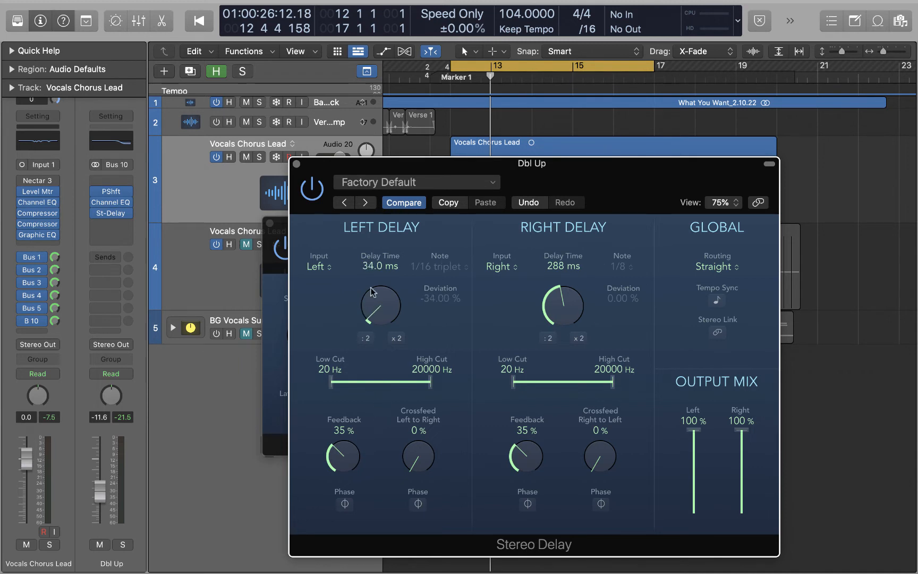
drag(379, 308, 379, 295)
drag(556, 305, 553, 340)
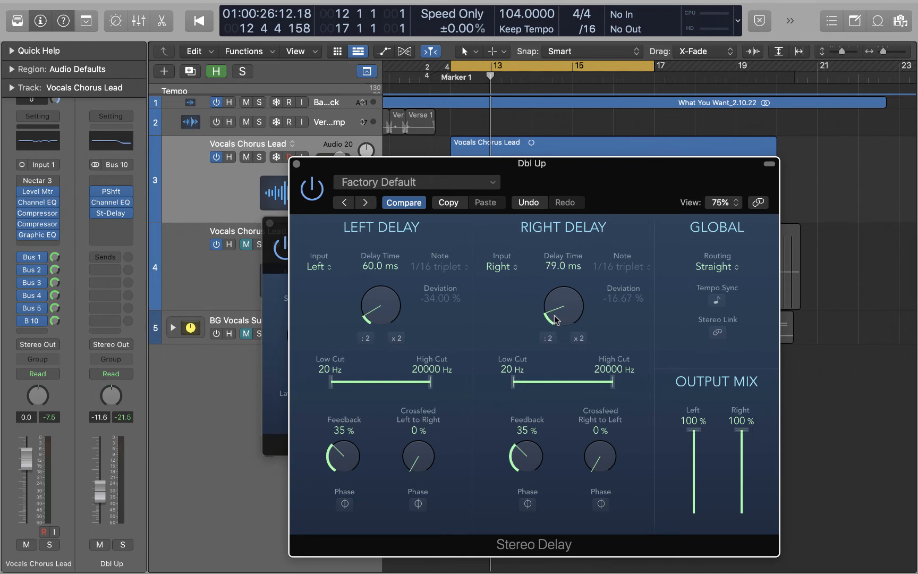
drag(607, 186, 600, 147)
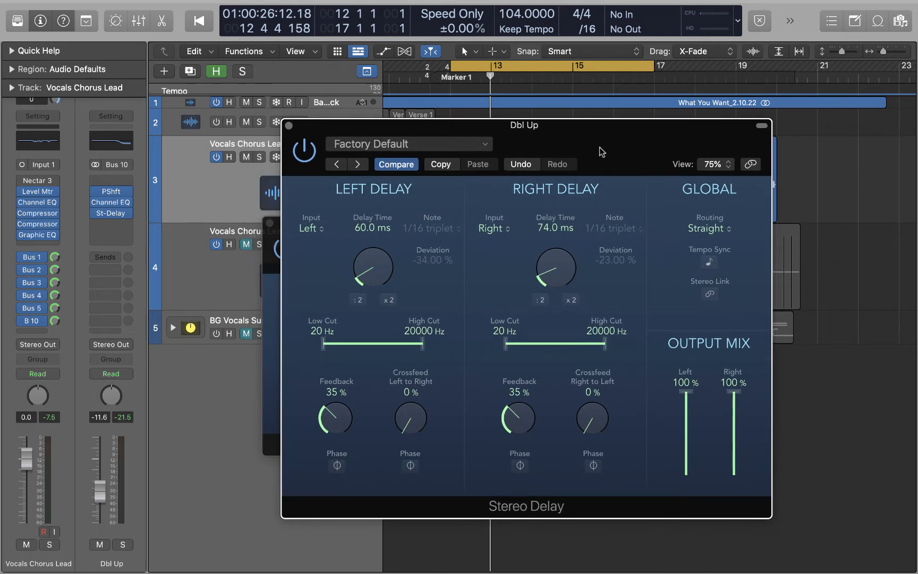
Step: Reset the Stereo Delay's left and right feedback to 0 % and play the chorus with it
alt+click(523, 411)
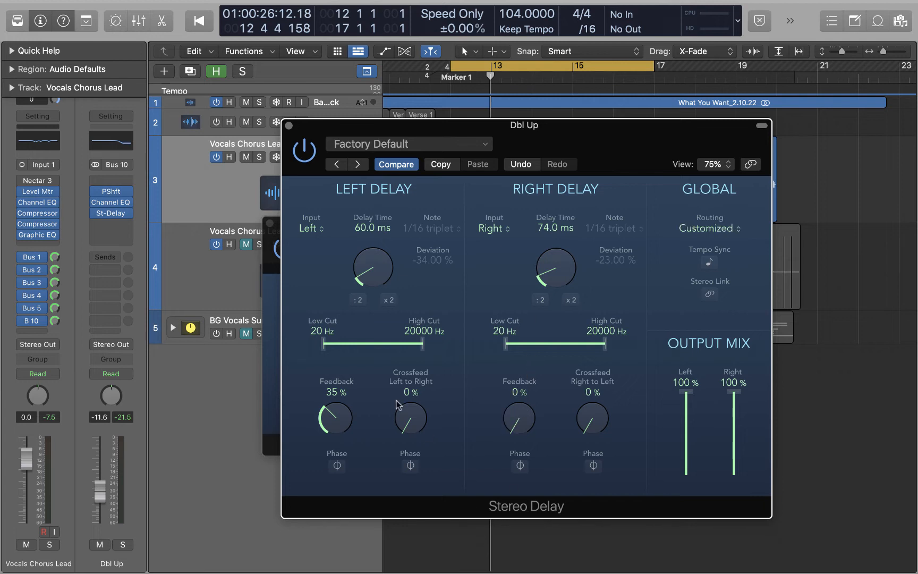
alt+click(334, 418)
drag(609, 157, 607, 199)
key(space)
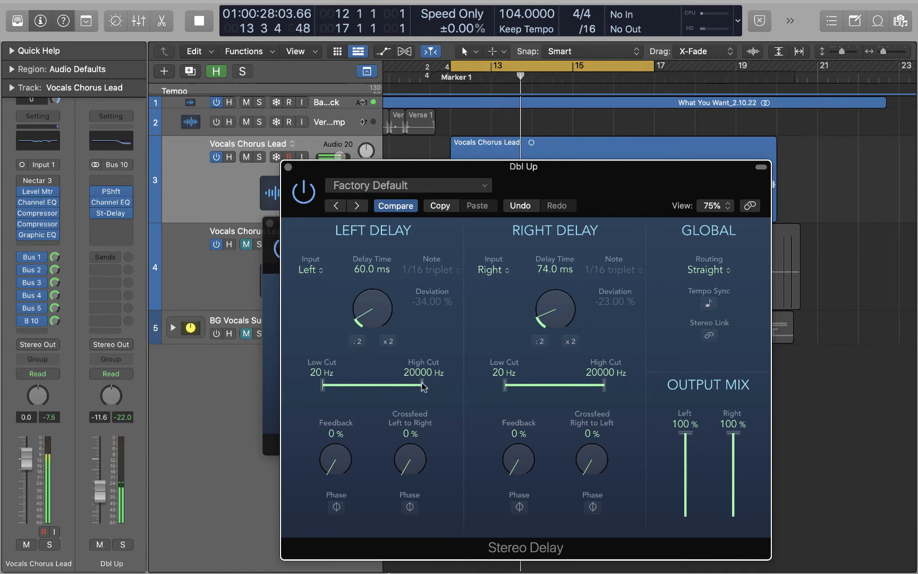
Step: Band-limit the Stereo Delay to 580–7900 Hz on the left and 410–5600 Hz on the right
key(space)
drag(421, 384, 408, 386)
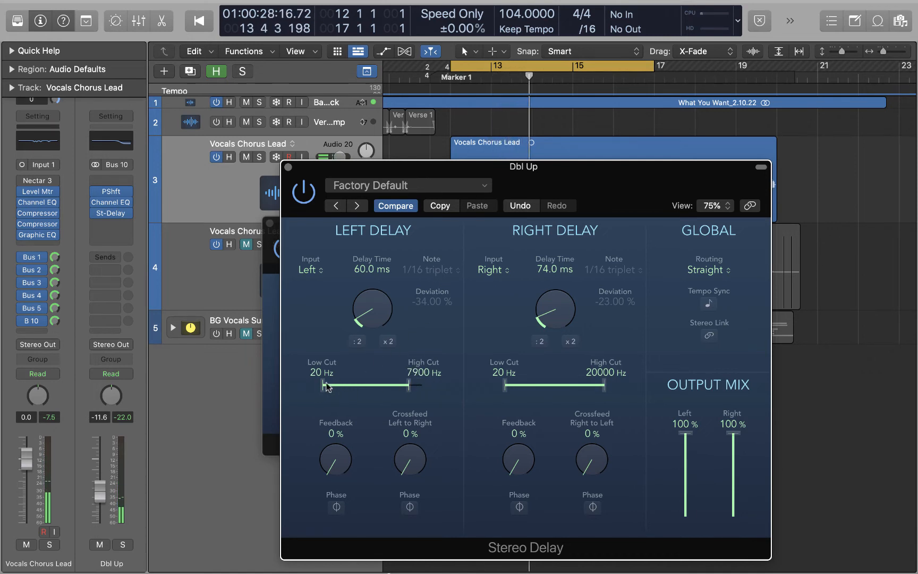
drag(323, 384, 372, 386)
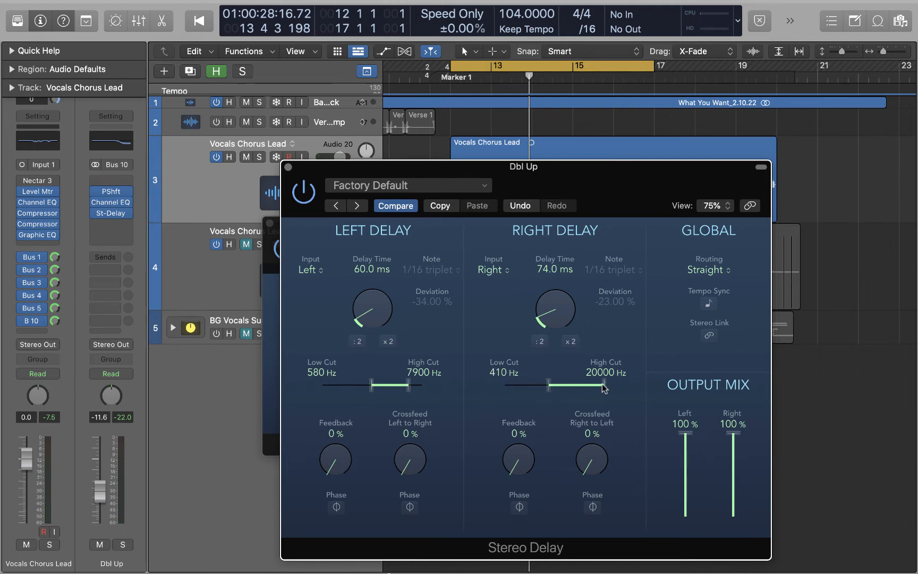
Step: Audition the delayed octave double in the mix, close the Stereo Delay, and lower the Dbl Up fader to about -13.2 dB
key(space)
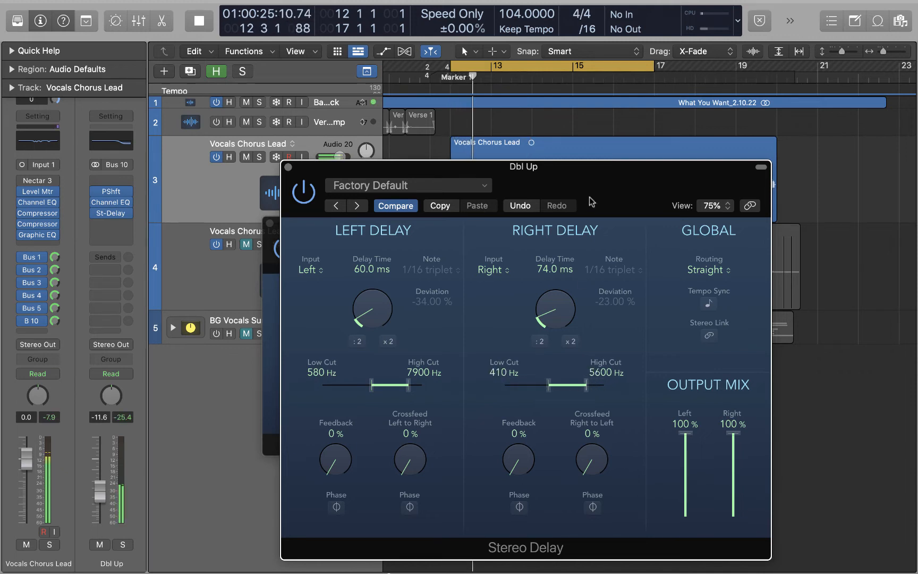
drag(590, 197, 628, 174)
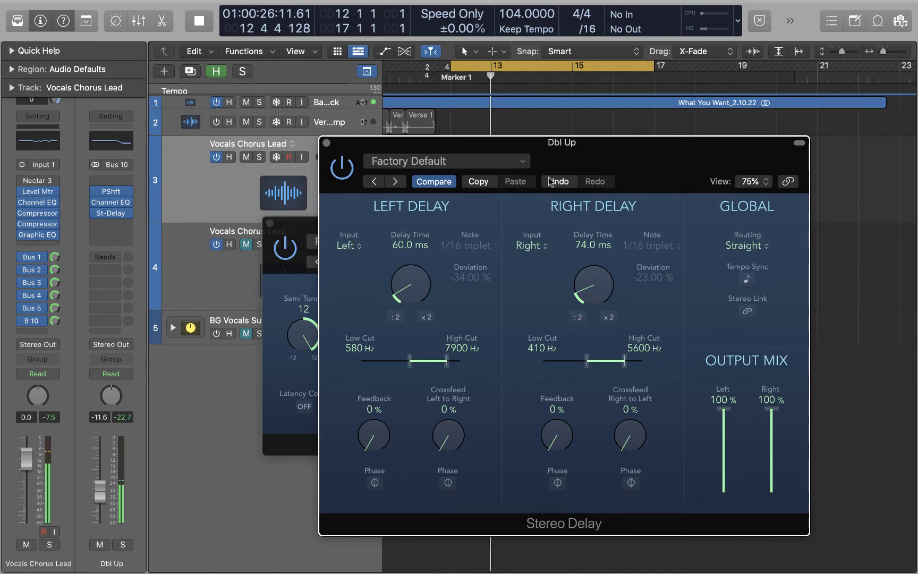
click(326, 143)
key(space)
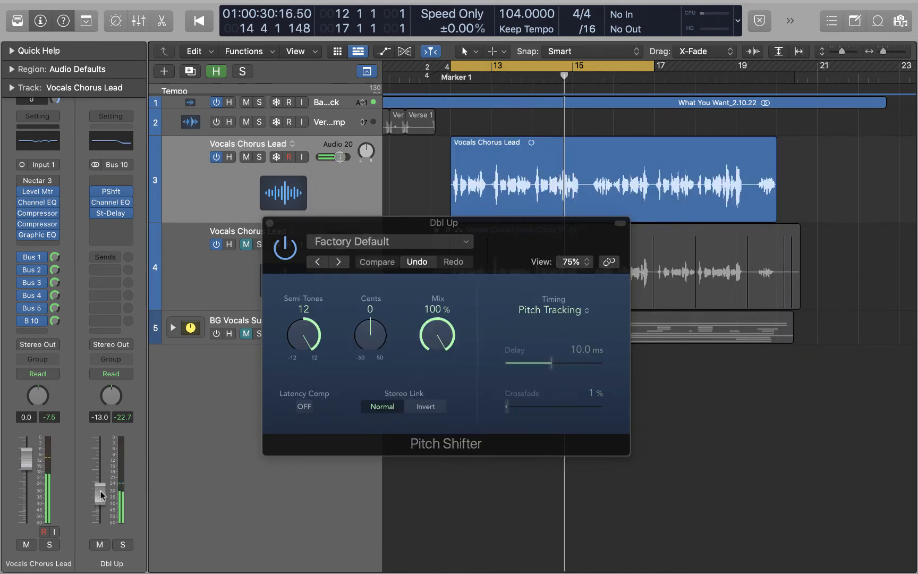
Step: Set the Dbl Up Pitch Shifter timing to Vocals, audition the change in the chorus, and close the plug-in
click(582, 311)
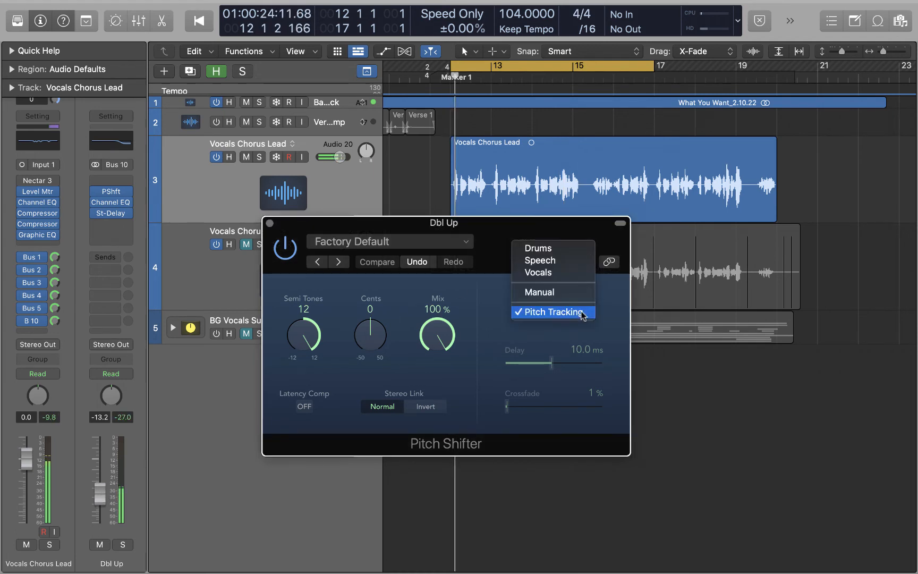
click(551, 273)
drag(518, 229, 582, 252)
key(space)
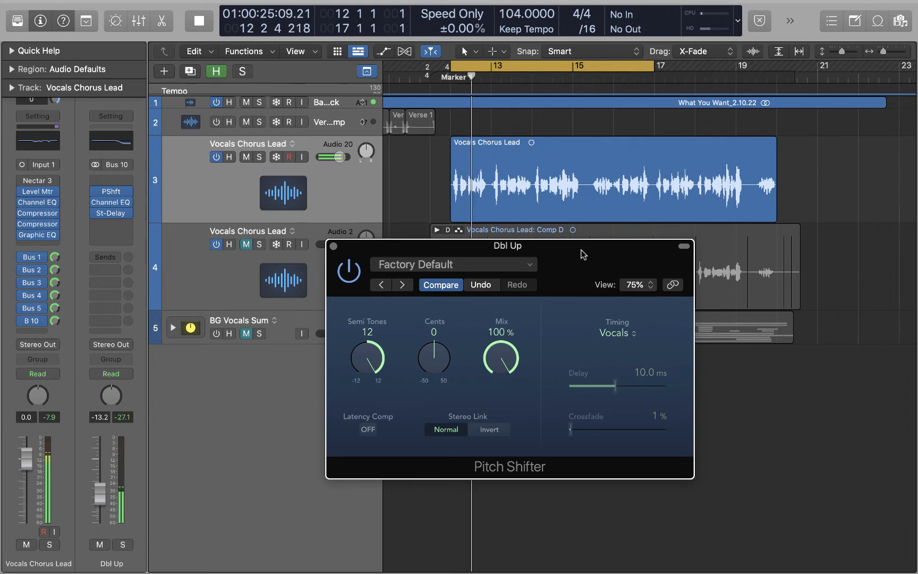
click(334, 247)
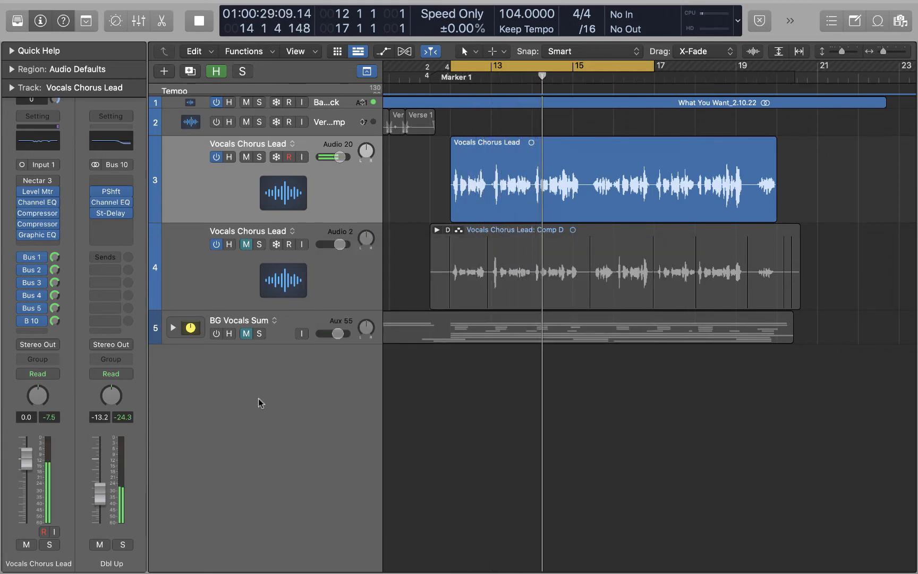
Step: Replay the chorus to judge how the octave-up double sits with the lead vocal
key(space)
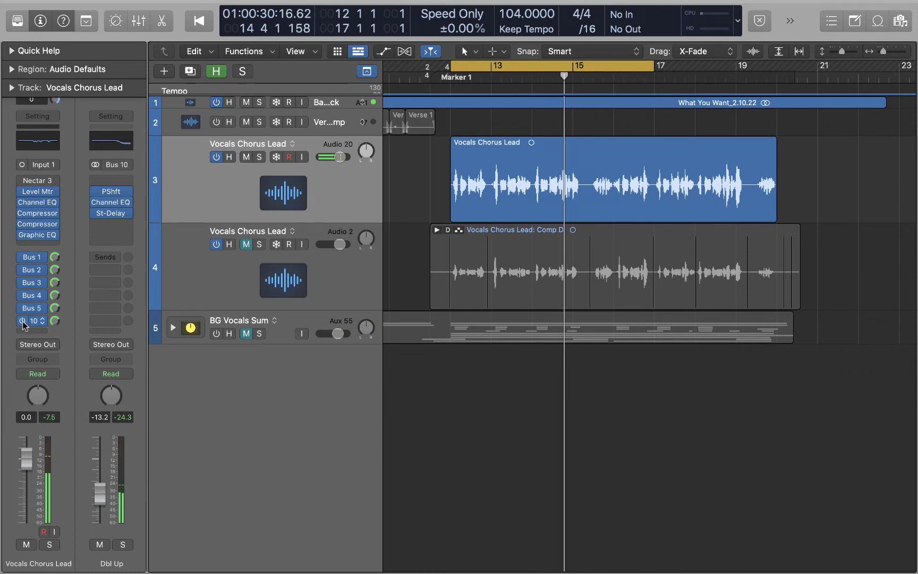
key(space)
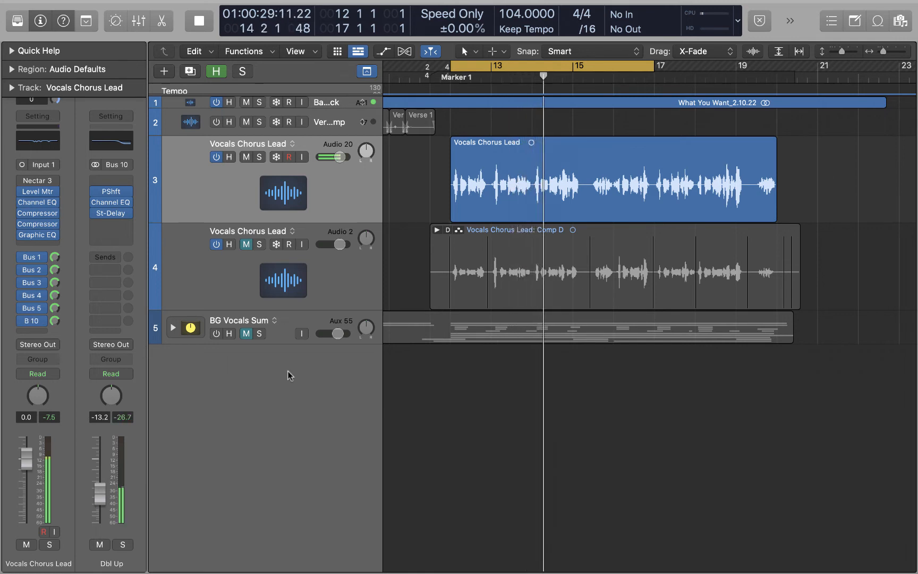
key(space)
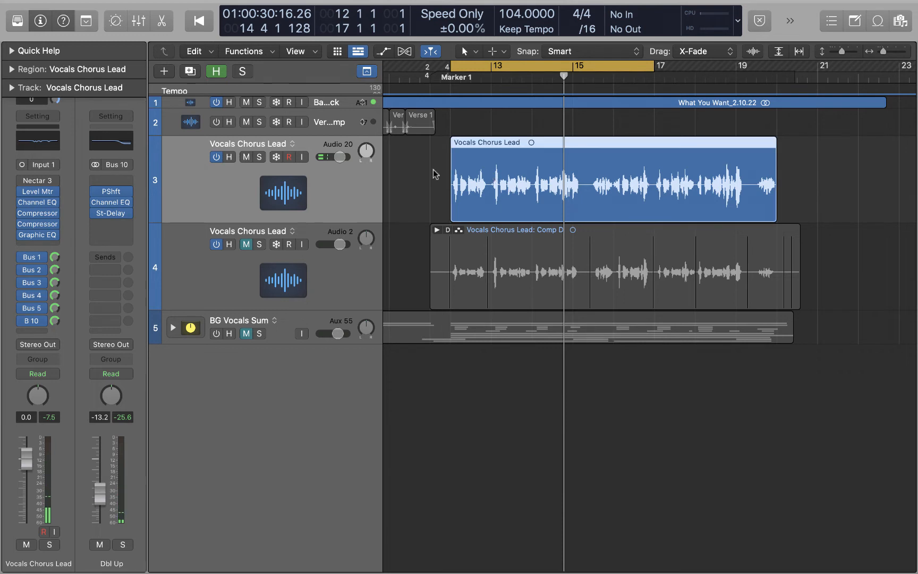
Step: Add a Bus 11 send to the Vocals Chorus Lead track and name its new aux Dbl Down
click(44, 332)
mouse_move(90, 347)
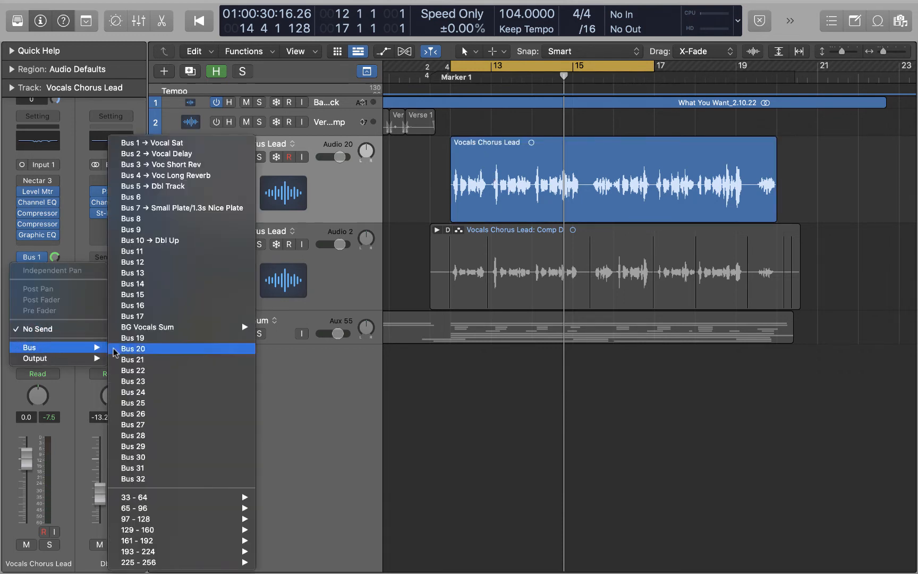
click(133, 252)
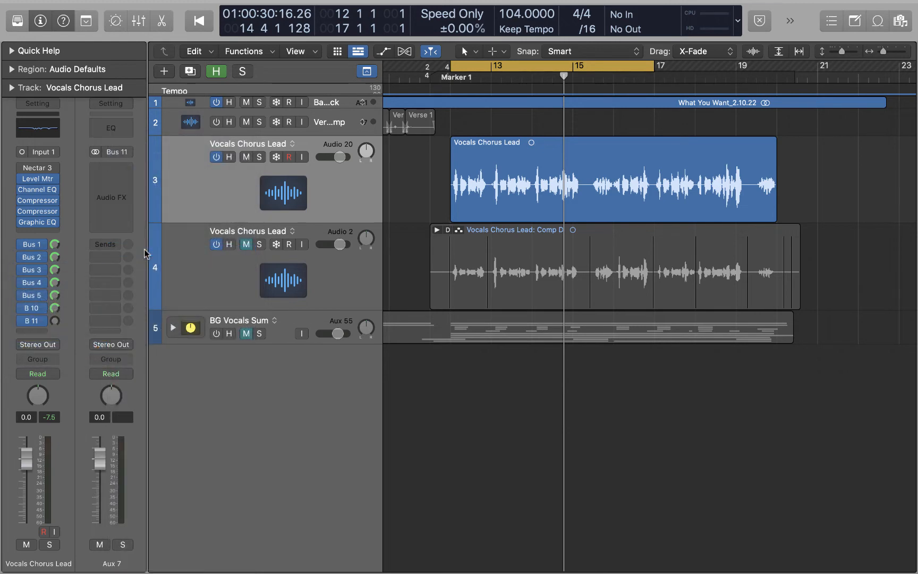
double_click(114, 564)
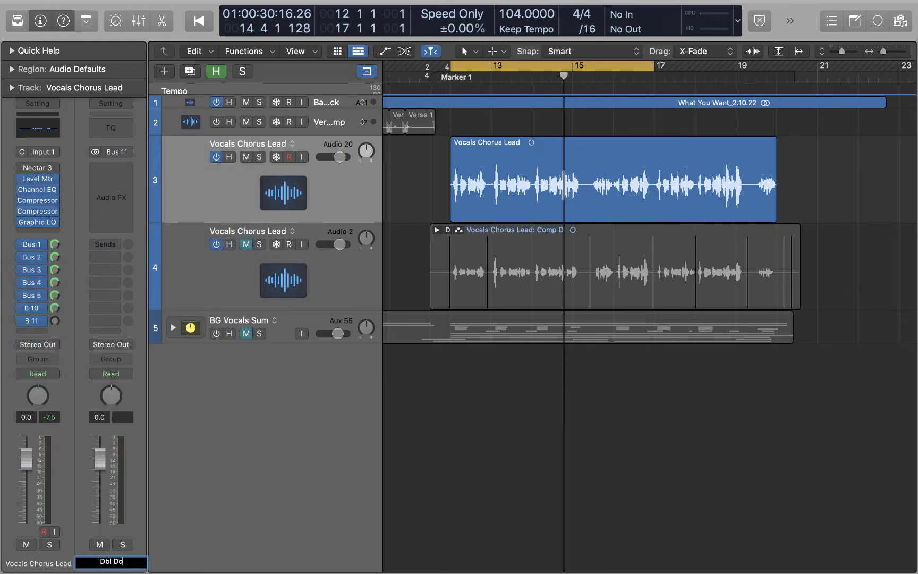
key(Return)
Step: Insert a stereo Pitch Shifter on the Dbl Down aux and close its window
click(109, 184)
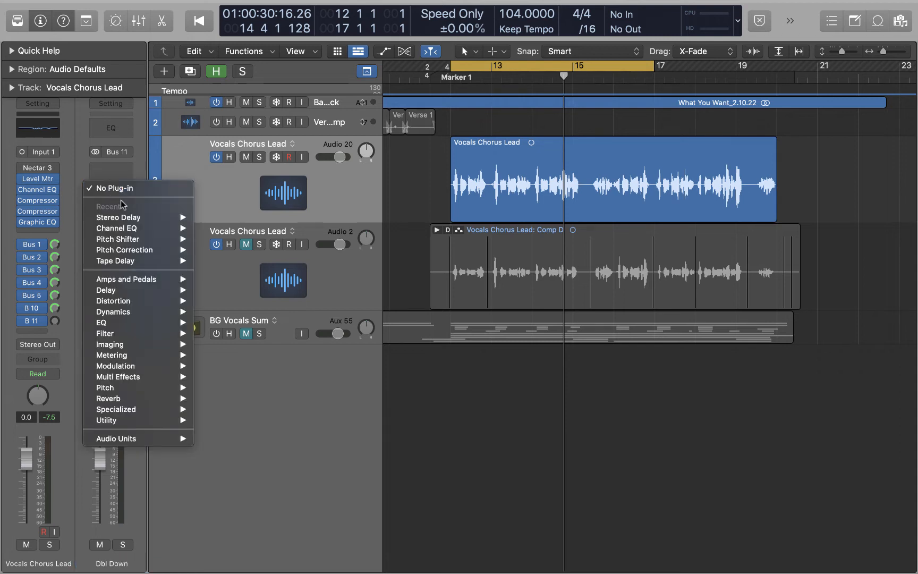
mouse_move(138, 242)
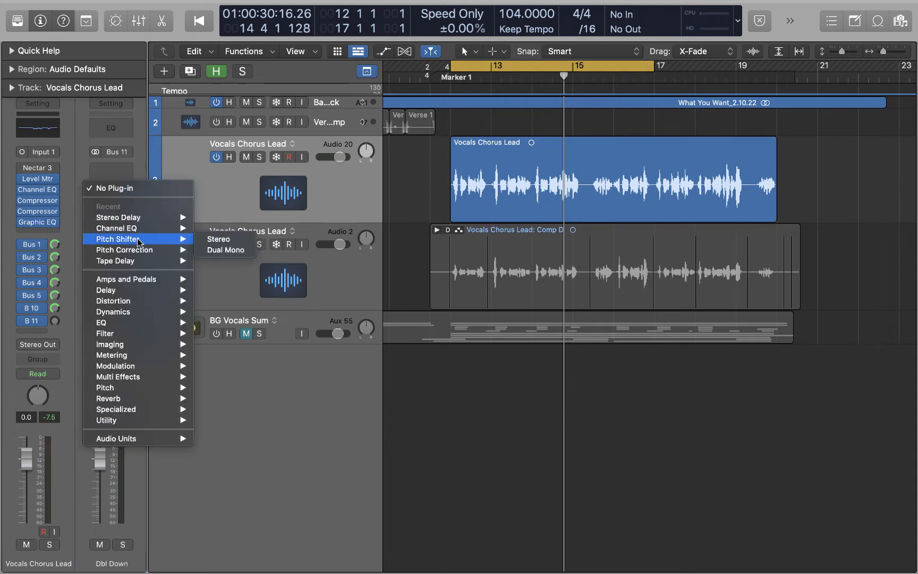
click(219, 239)
drag(543, 160, 547, 161)
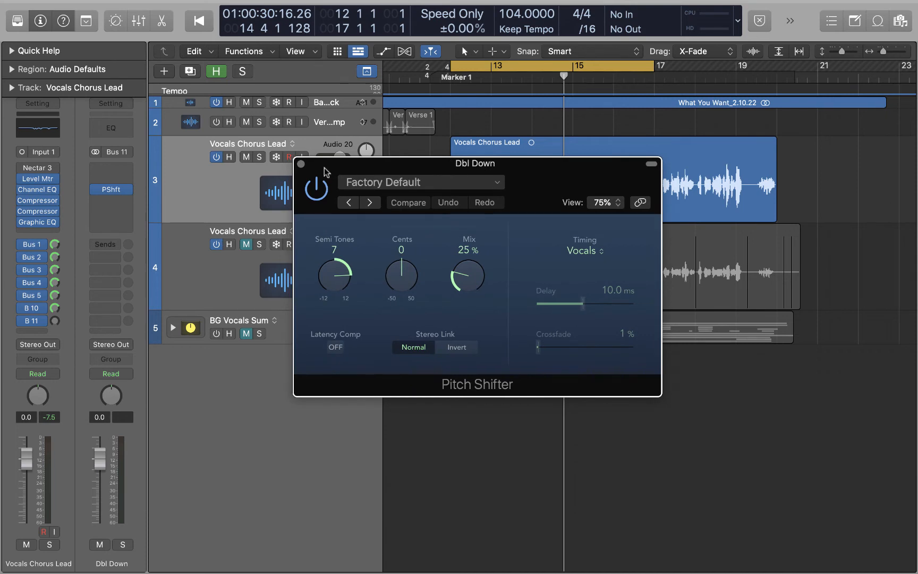
click(301, 164)
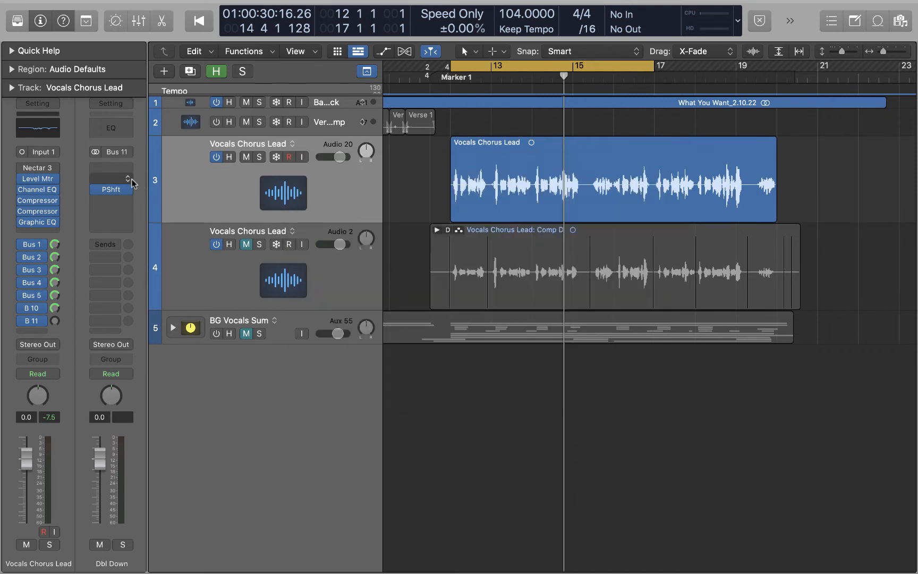
Step: Replace the Pitch Shifter on the Dbl Down aux with a stereo Vocal Transformer and enlarge its window to 165%
click(128, 190)
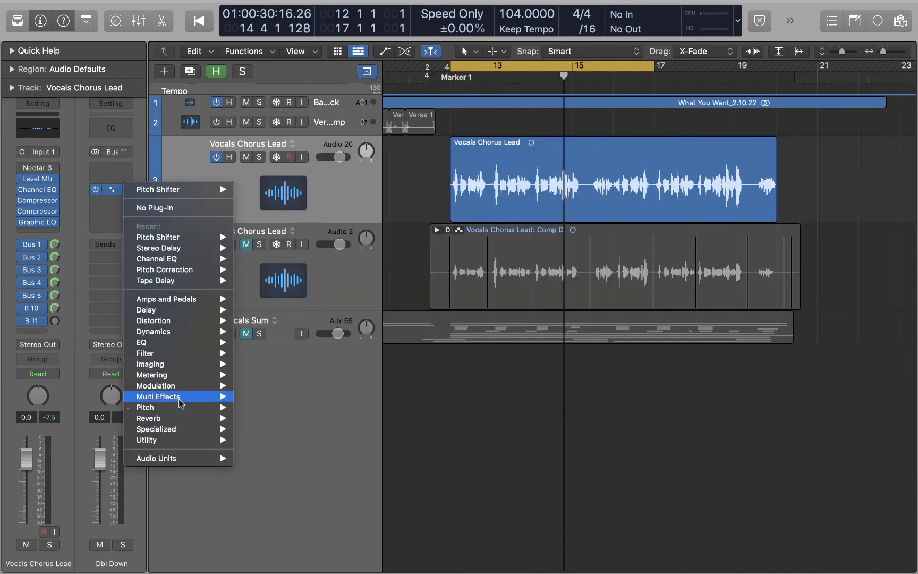
mouse_move(183, 407)
mouse_move(294, 430)
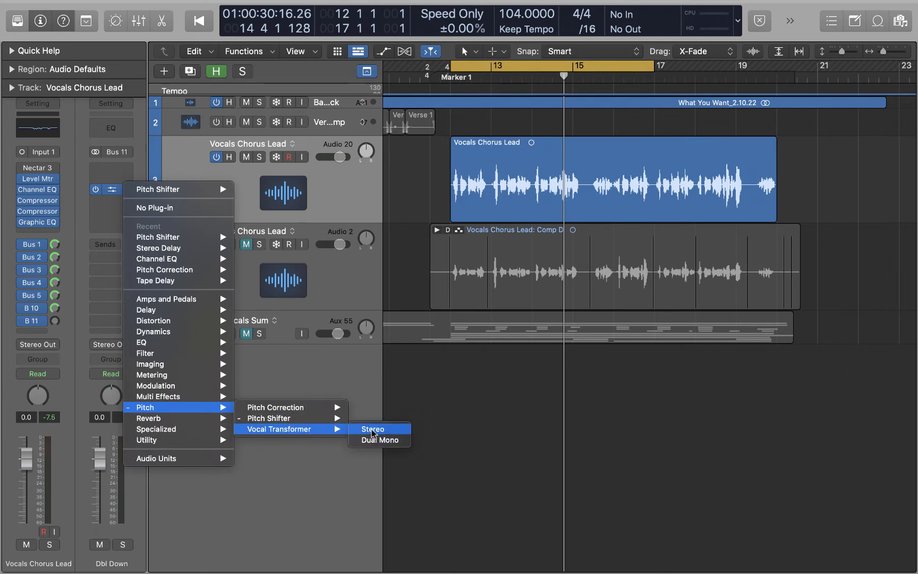
click(371, 429)
drag(473, 163, 418, 225)
drag(484, 402, 649, 462)
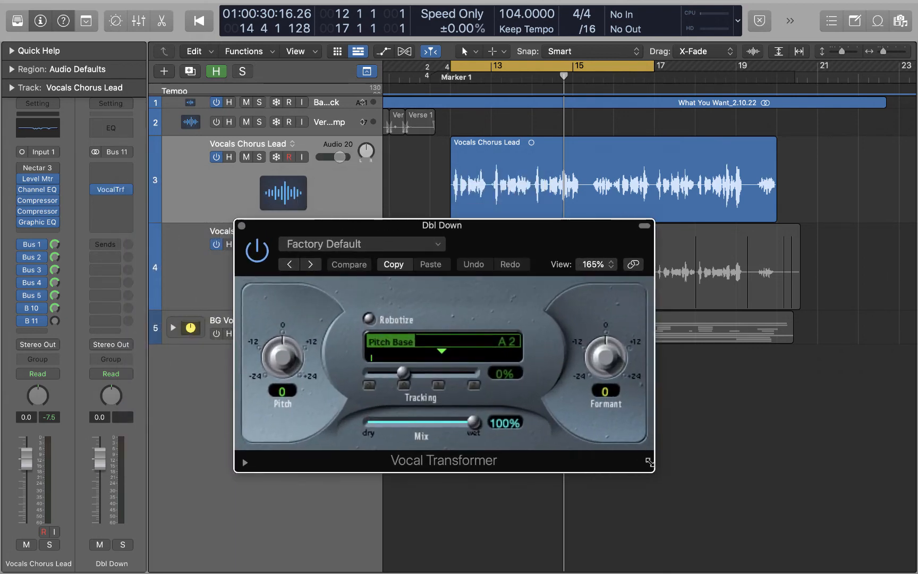
drag(475, 227, 506, 219)
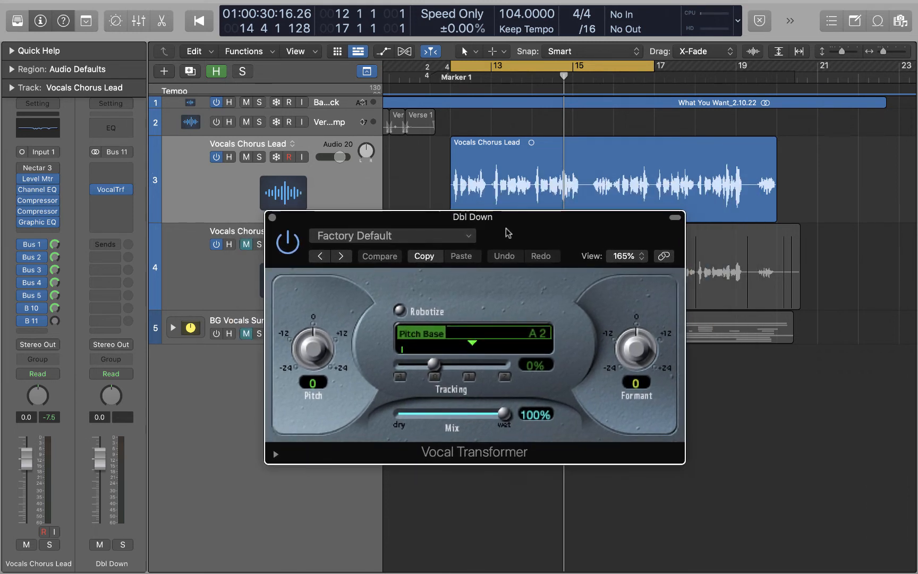
Step: Set the Vocals Chorus Lead track's Bus 11 send to 0 dB and solo the Dbl Down aux
click(55, 322)
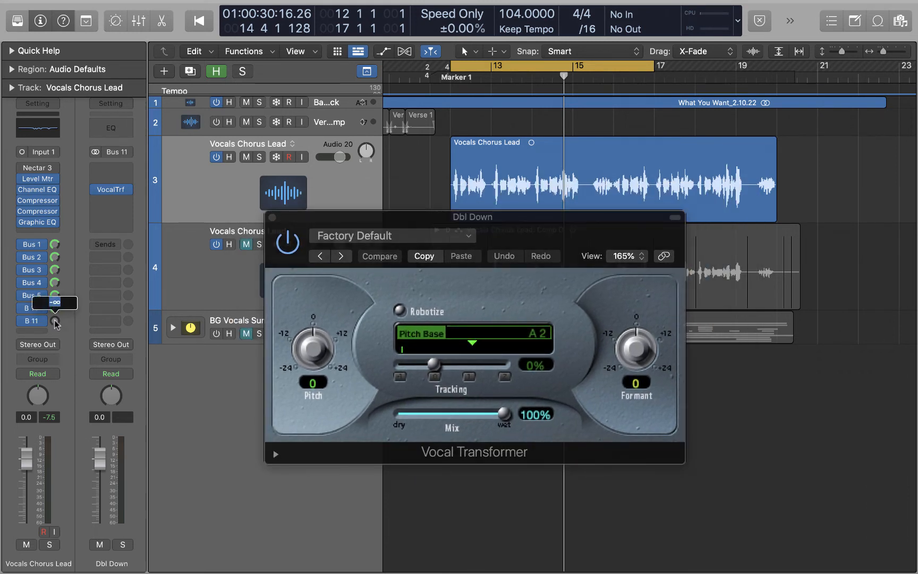
text(0)
key(Return)
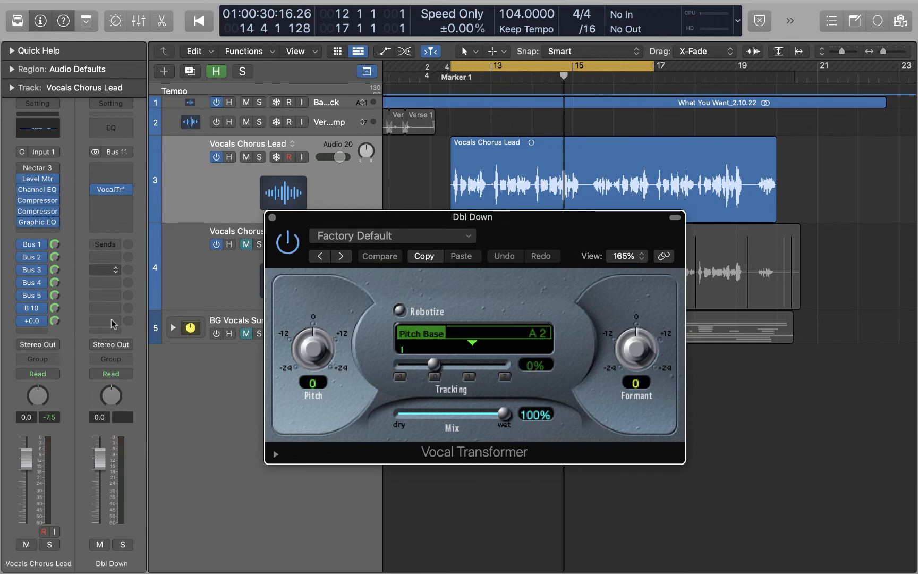
drag(505, 233, 579, 222)
click(122, 545)
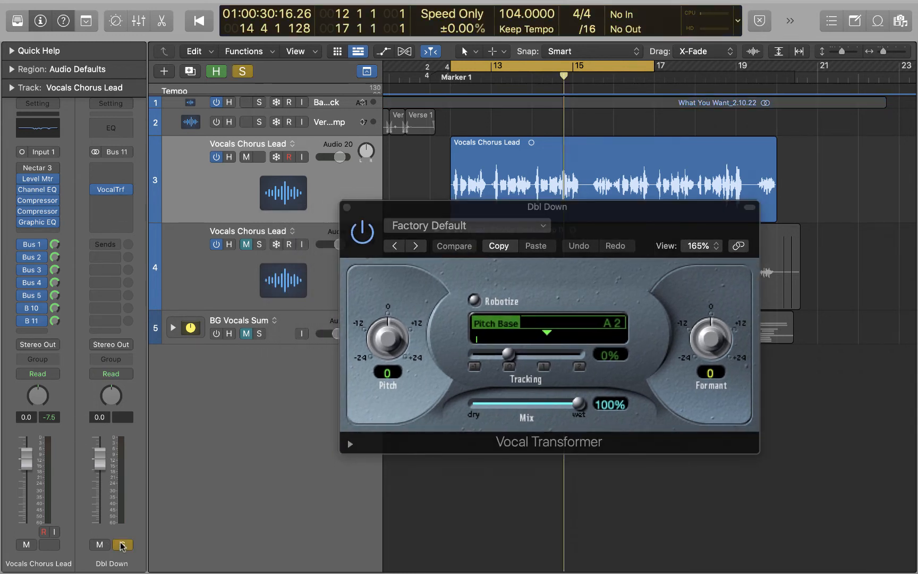
drag(649, 206, 576, 207)
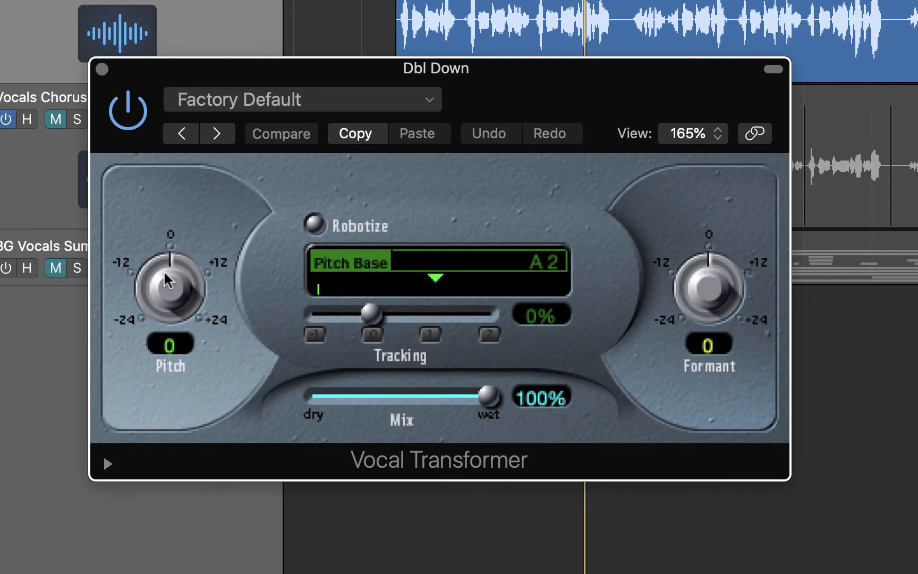
Step: Sweep the Vocal Transformer's pitch down and up, and settle it at -12
drag(313, 344, 313, 349)
drag(166, 293, 165, 340)
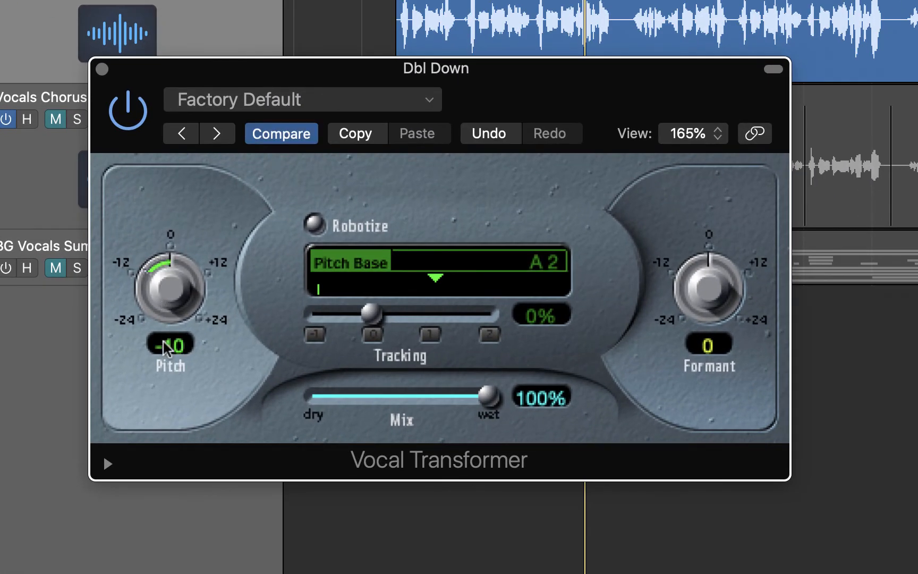
drag(170, 299, 168, 78)
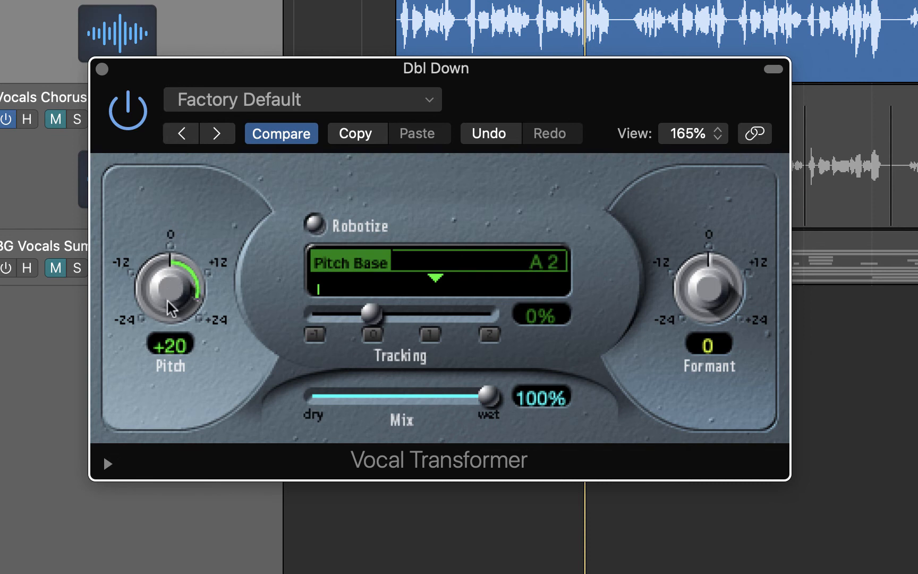
drag(168, 307, 97, 527)
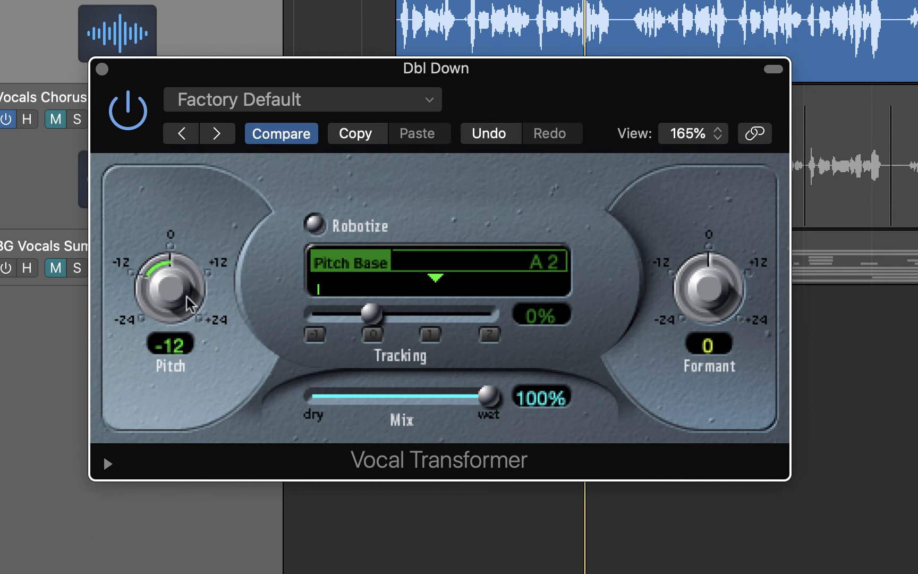
drag(514, 84, 462, 107)
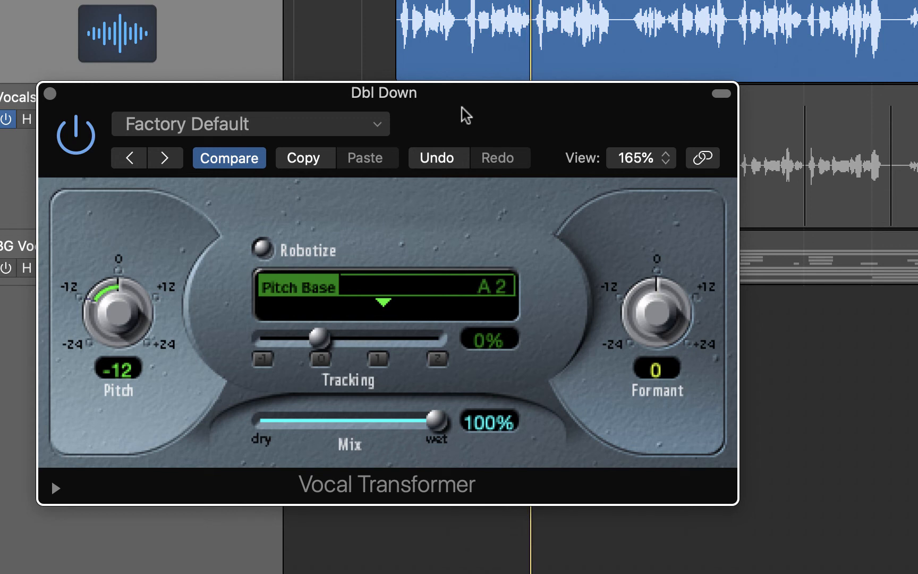
Step: Set the Vocal Transformer's formant to -5 while auditioning the soloed Dbl Down signal
drag(502, 108, 526, 60)
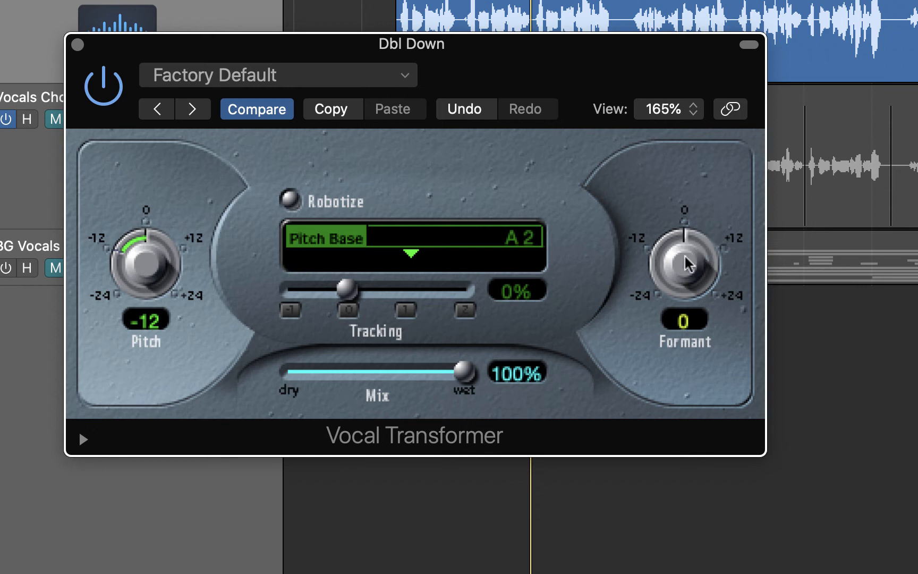
mouse_move(685, 257)
mouse_down()
mouse_move(683, 304)
mouse_move(680, 259)
mouse_up()
key(space)
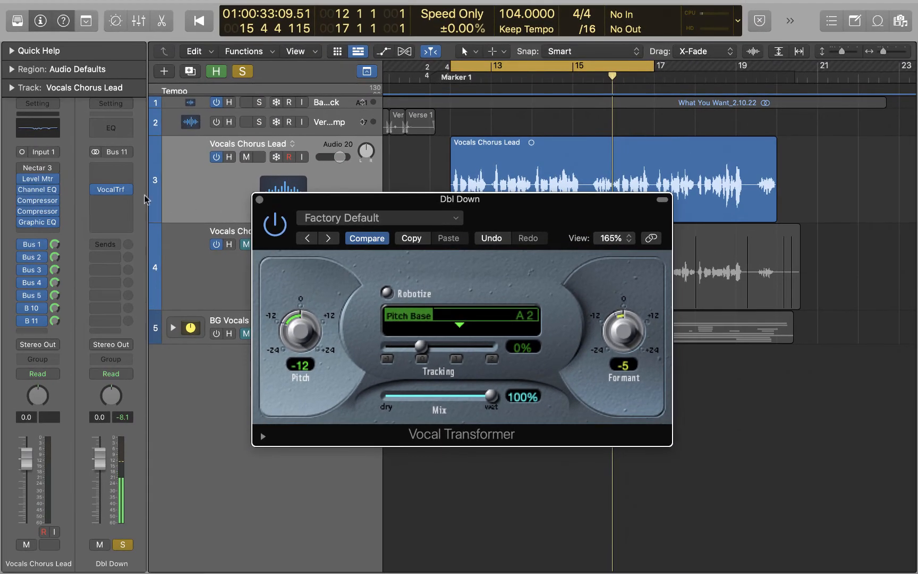
Step: Insert a Channel EQ after the Vocal Transformer on the Dbl Down aux
click(109, 205)
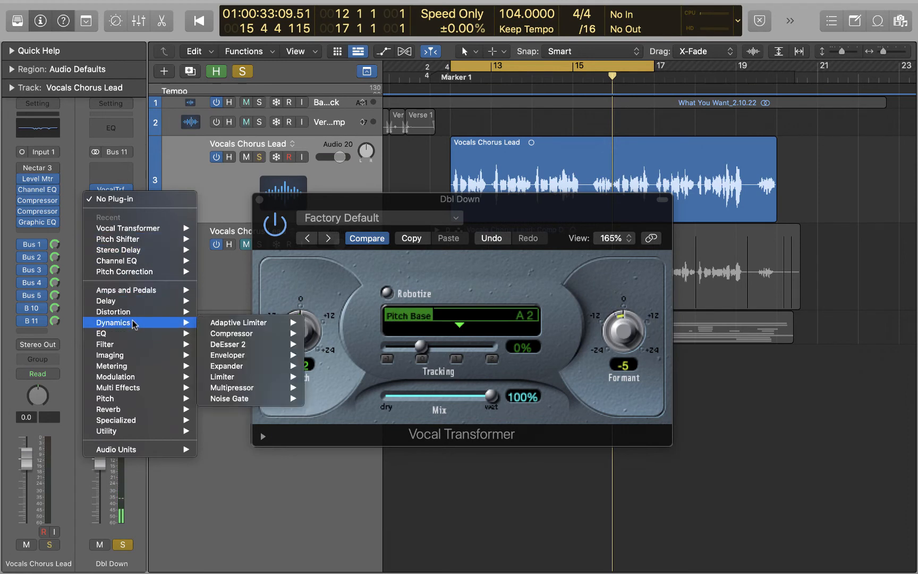
click(615, 238)
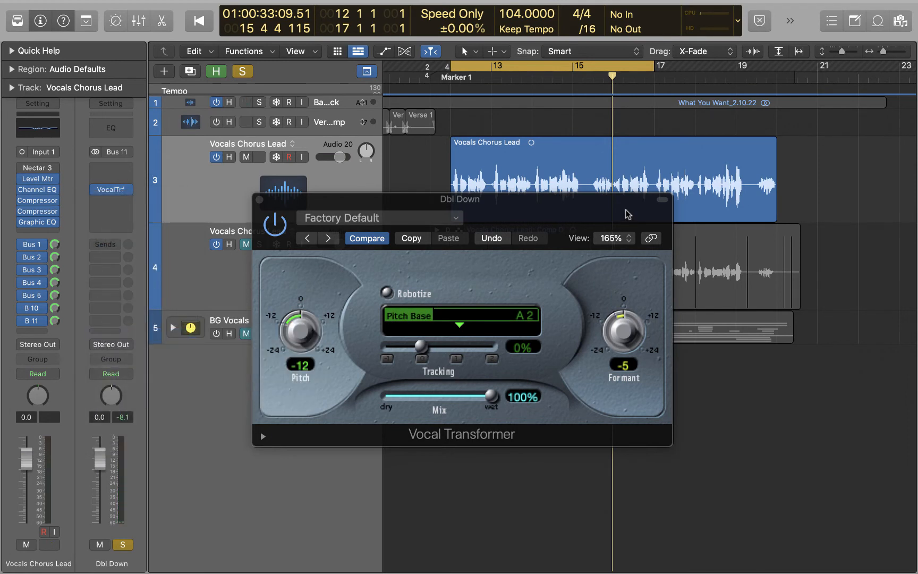
click(110, 201)
mouse_move(136, 262)
mouse_move(126, 334)
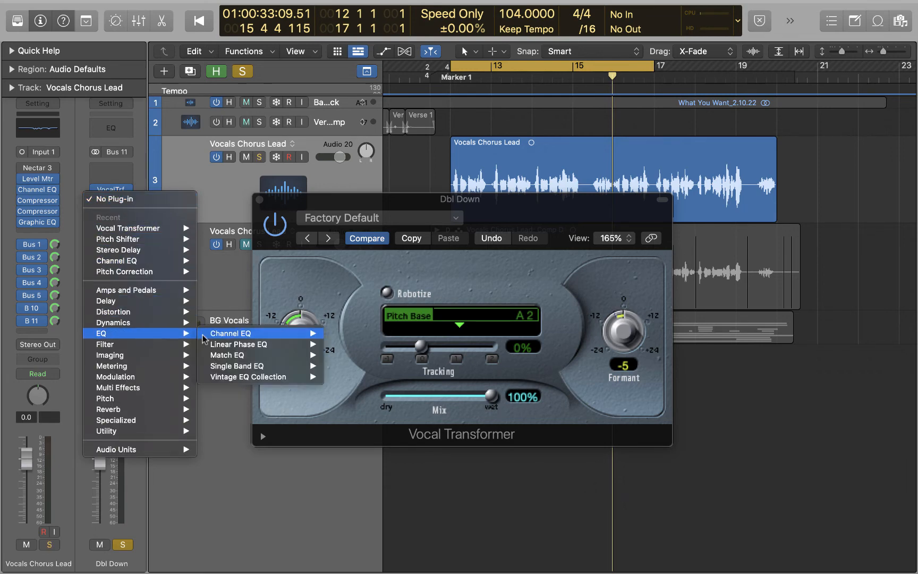
click(232, 333)
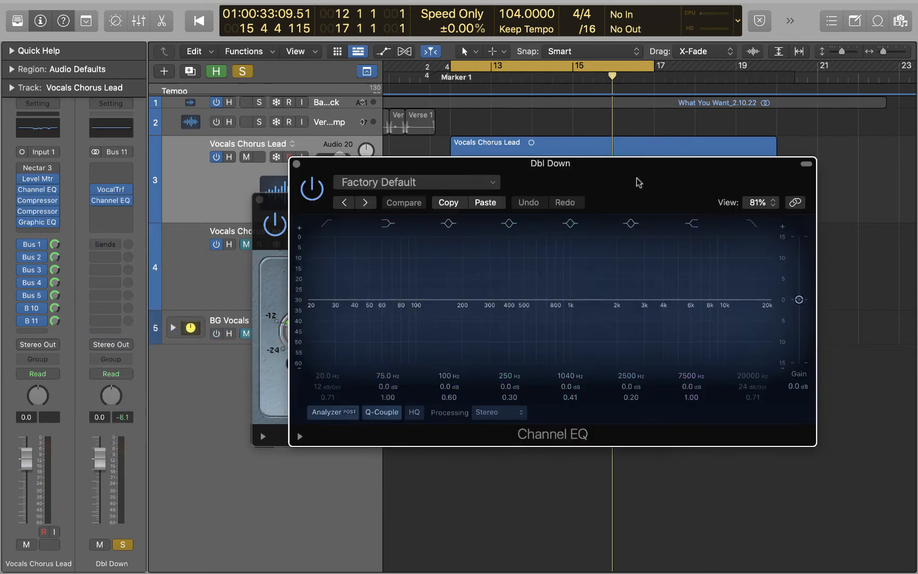
Step: During playback, cut 3.6 dB at 4300 Hz and set the low shelf to -15.9 dB at 126 Hz, and close the EQ
key(space)
drag(628, 307, 662, 318)
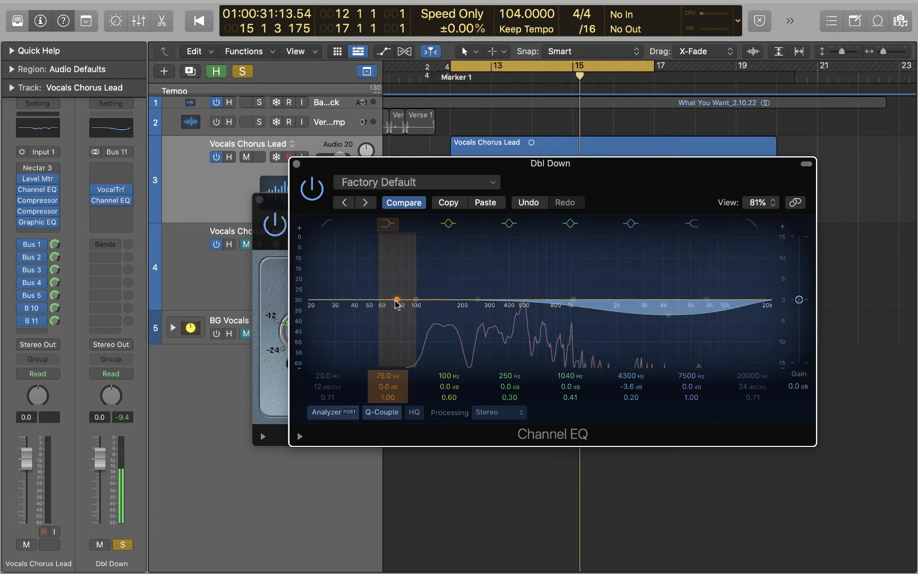
drag(397, 299, 433, 372)
key(space)
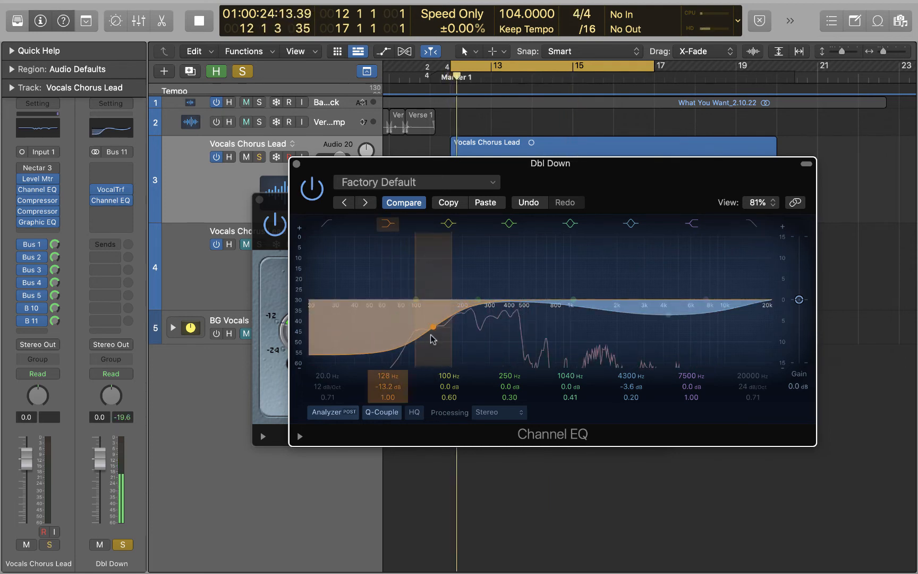
mouse_move(433, 328)
mouse_down()
mouse_move(444, 340)
mouse_move(432, 344)
mouse_up()
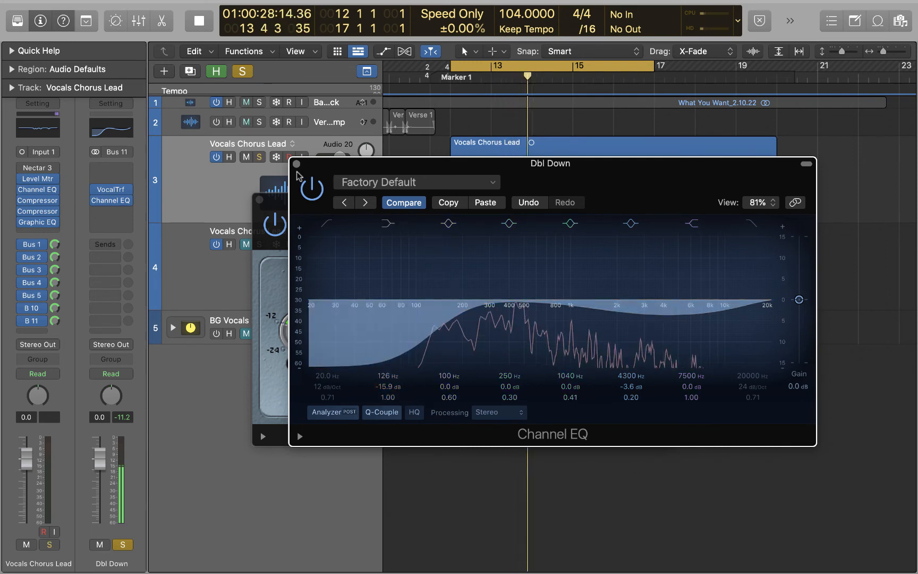
click(296, 164)
key(space)
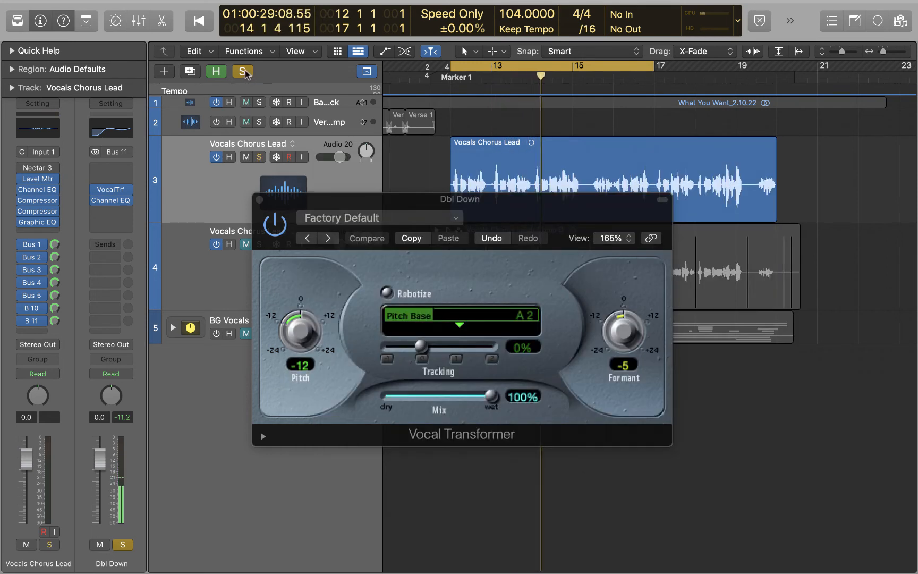
Step: Turn off all solos, audition Dbl Down in the full chorus mix, and close the Vocal Transformer window
click(244, 72)
key(space)
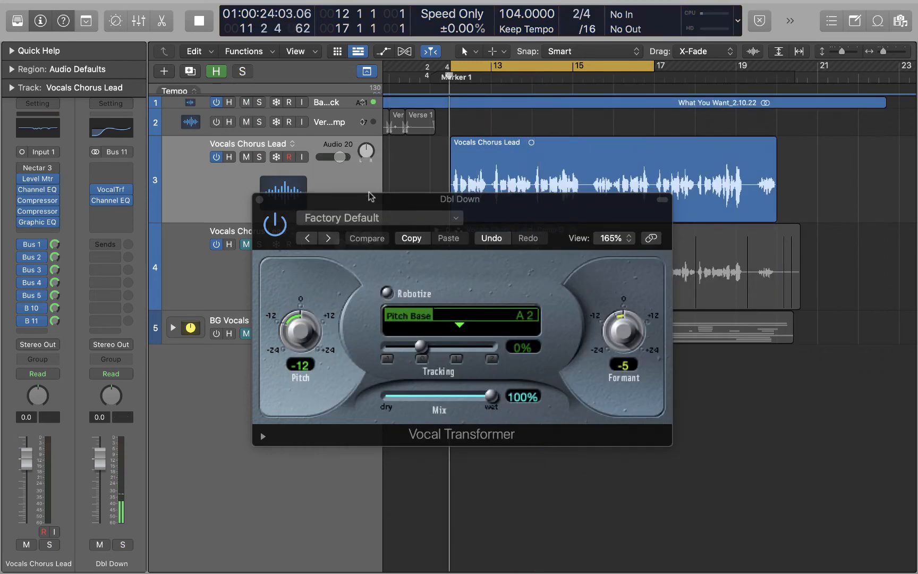
click(260, 199)
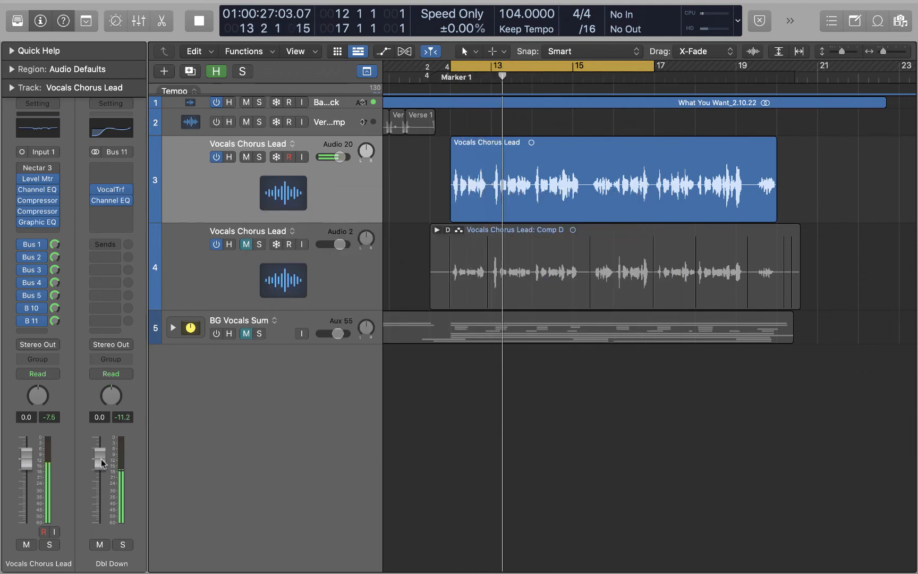
key(space)
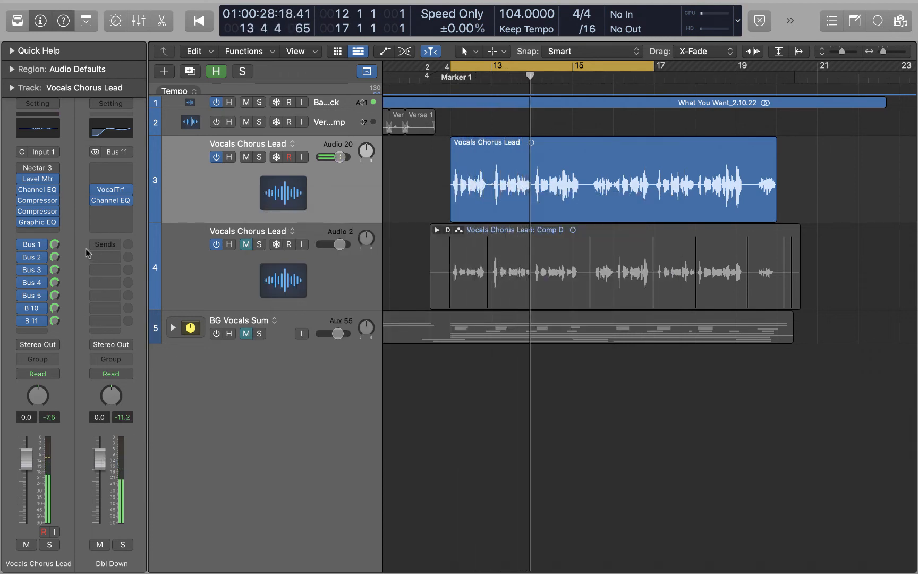
Step: Insert a Stereo Delay after the Channel EQ on the Dbl Down aux
click(110, 211)
mouse_move(144, 361)
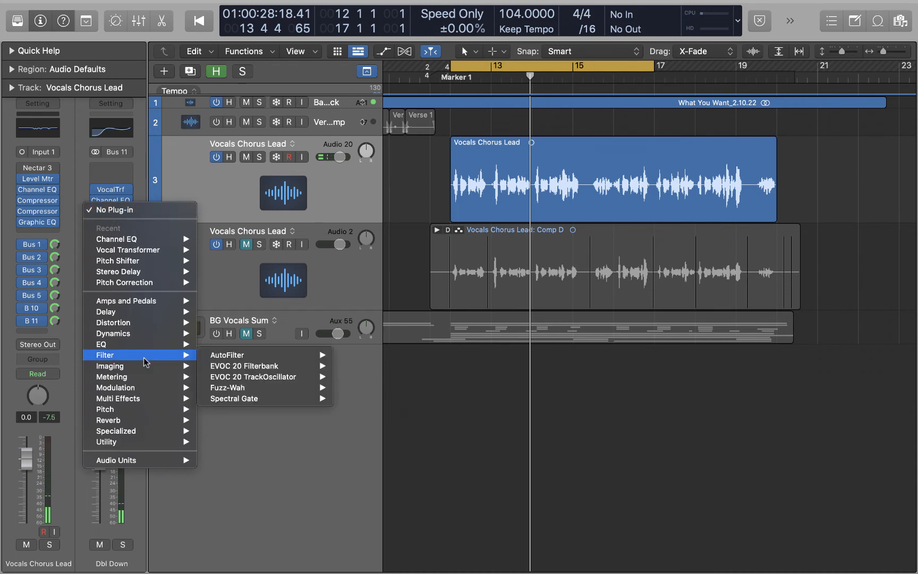
mouse_move(135, 420)
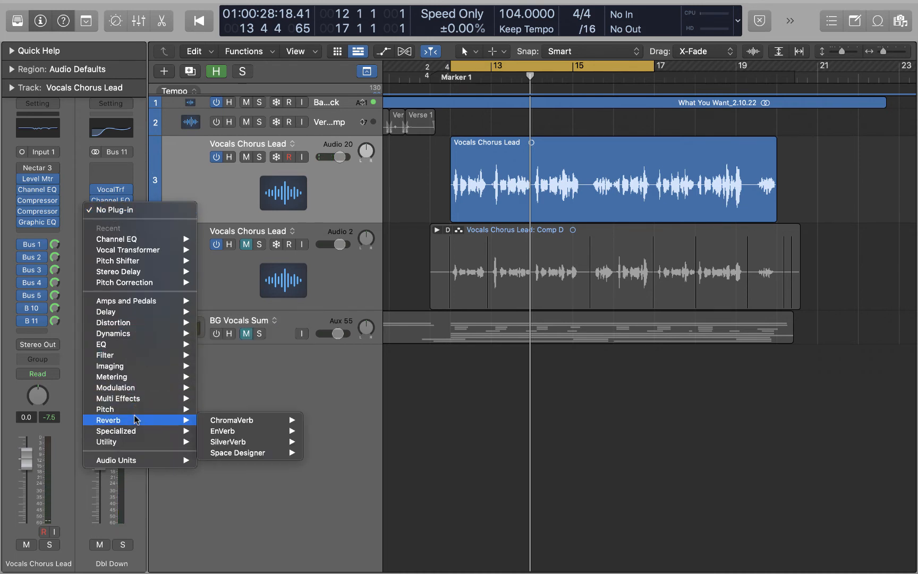
mouse_move(140, 313)
mouse_move(247, 338)
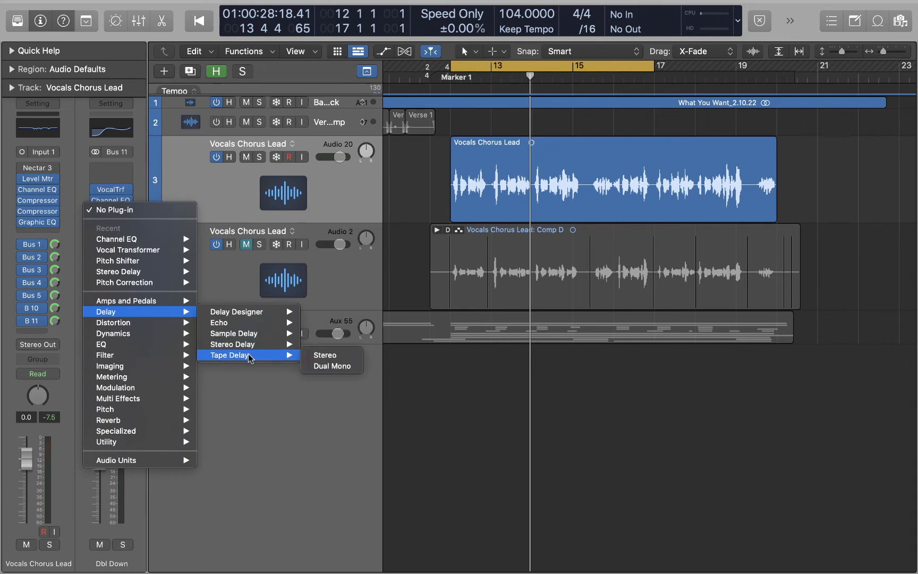
click(323, 344)
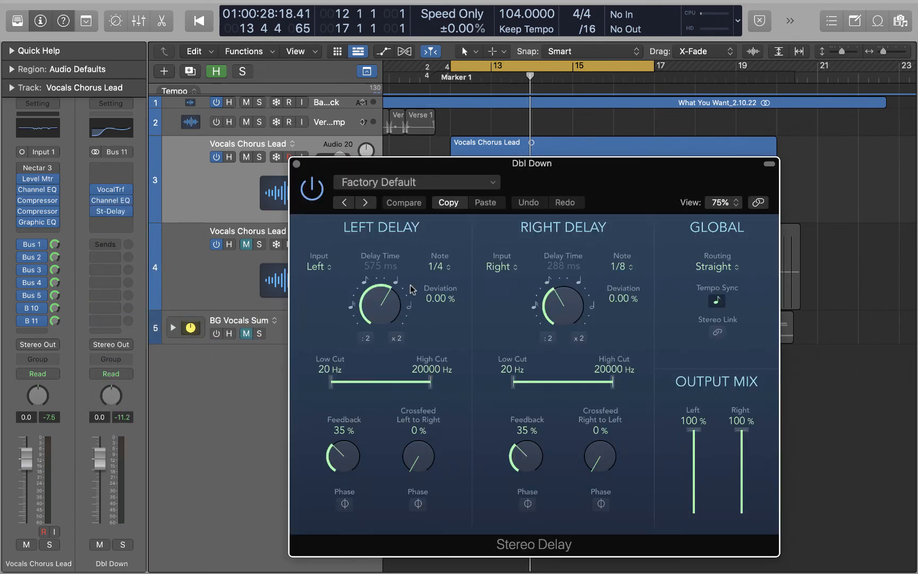
Step: Turn off the Stereo Delay's tempo sync, set delay times to 69 ms left and 89 ms right, and both feedbacks to 0%
click(717, 301)
drag(381, 314, 389, 410)
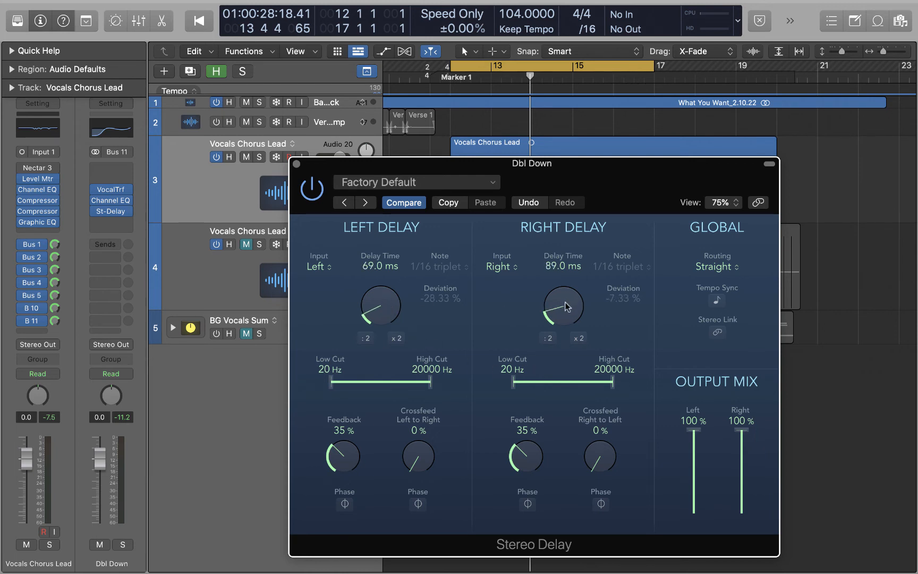
drag(514, 470, 496, 570)
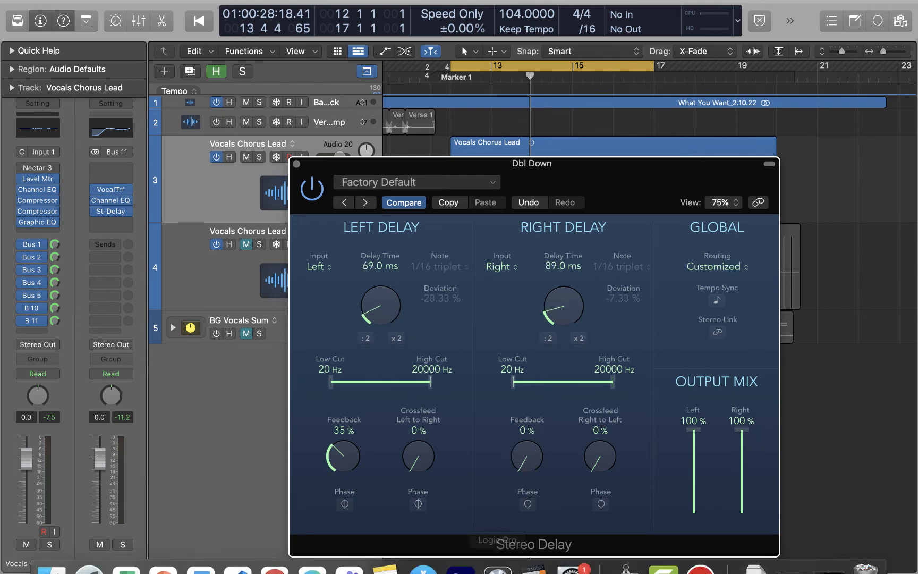
drag(341, 450, 345, 531)
drag(681, 190, 622, 170)
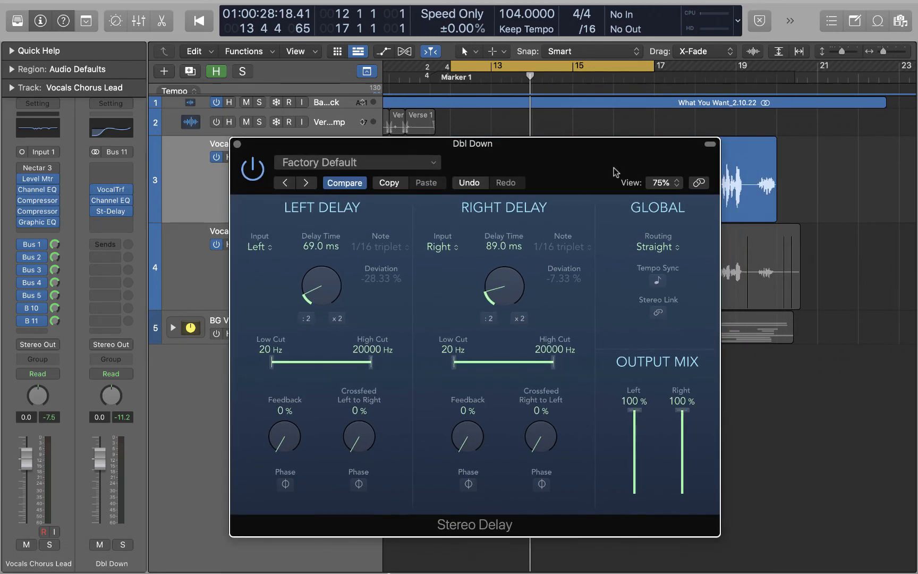
Step: Play the chorus, close the Stereo Delay window, and lower the Dbl Down fader to -4.8 dB
key(space)
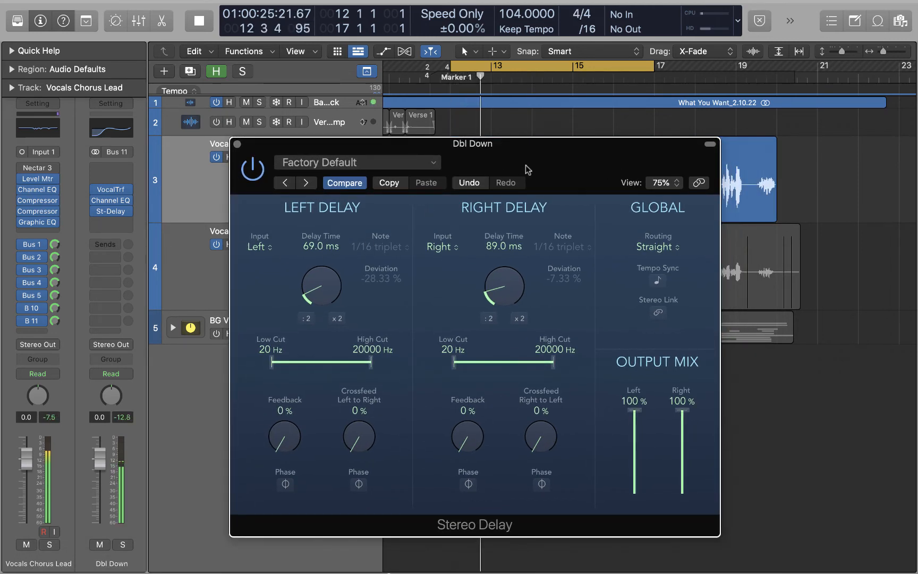
drag(238, 146, 256, 162)
click(255, 160)
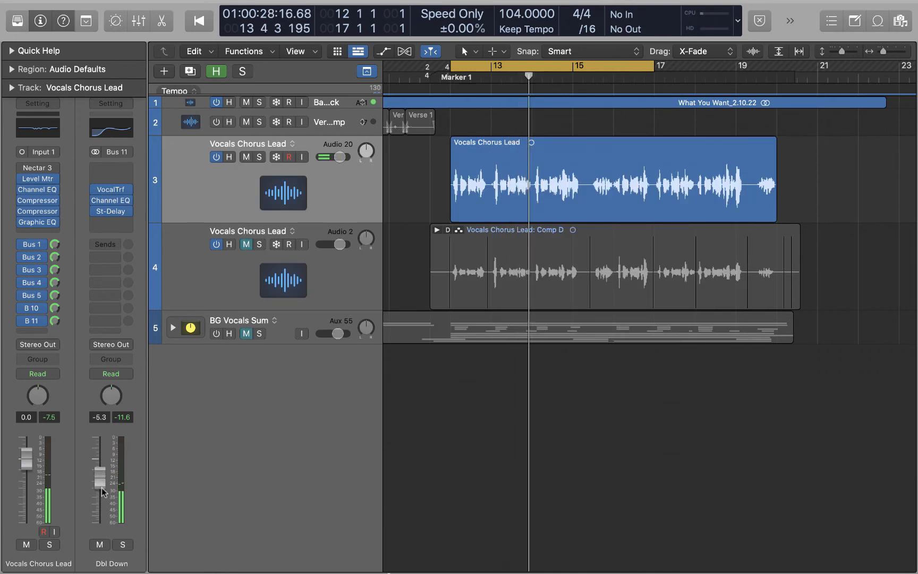
key(space)
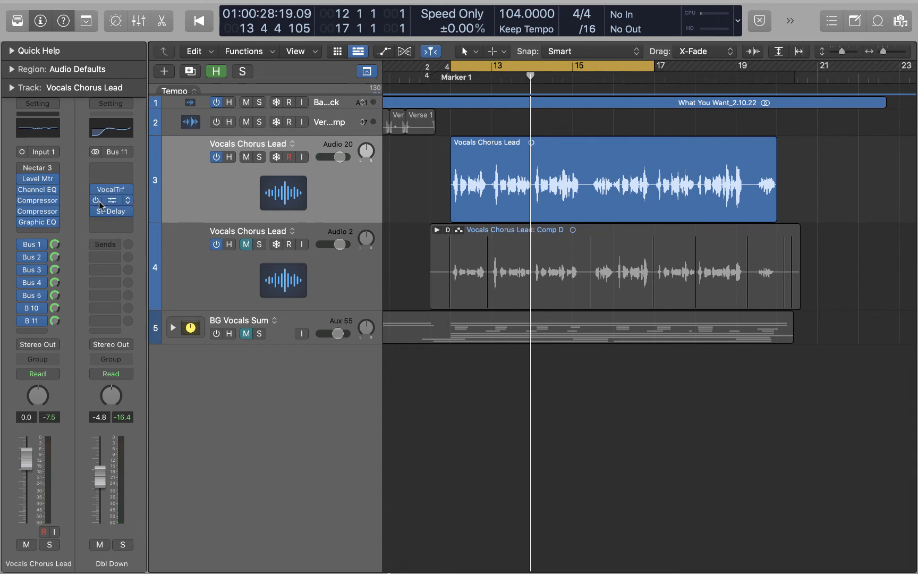
Step: Send Dbl Down to Bus 1 (Vocal Sat) at about -3.4 dB during chorus playback and lower the Dbl Down fader to -7.8 dB
click(103, 244)
mouse_move(111, 265)
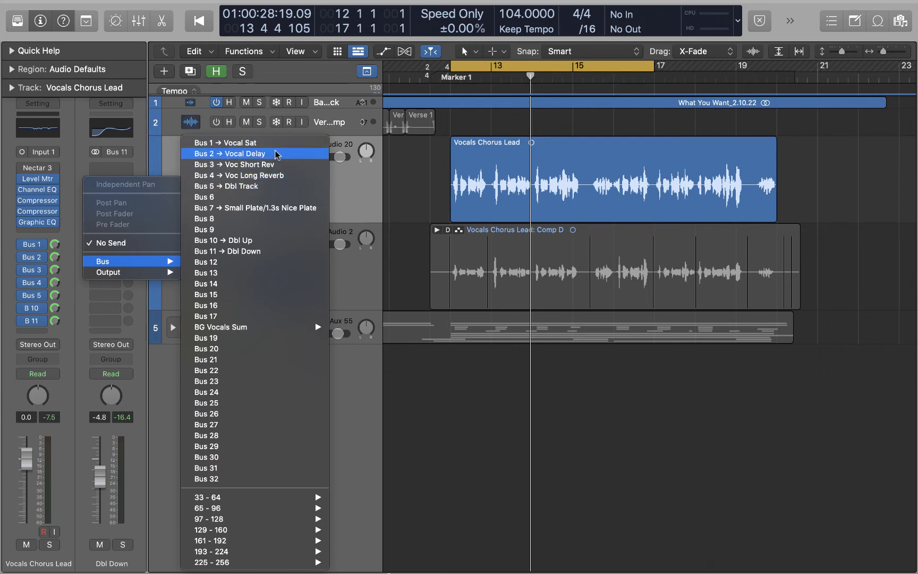
click(241, 143)
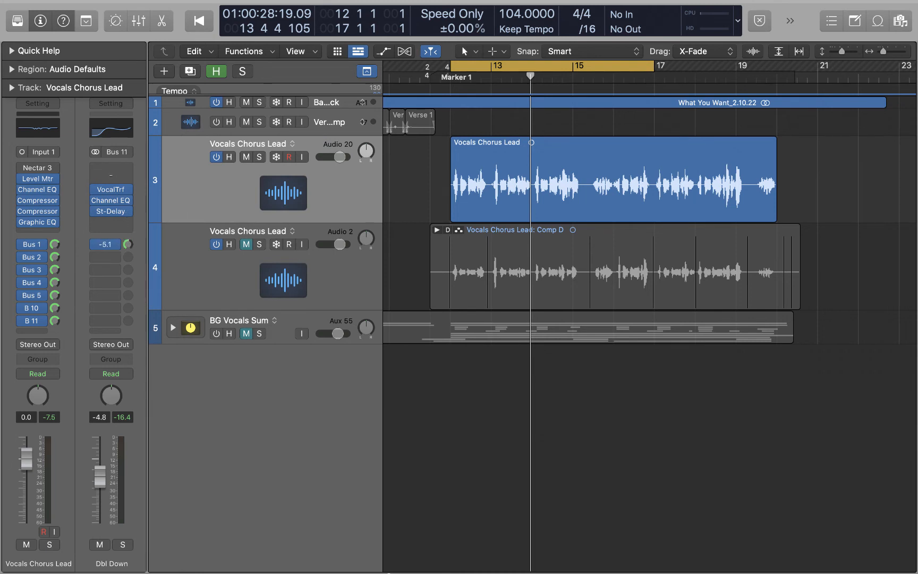
key(space)
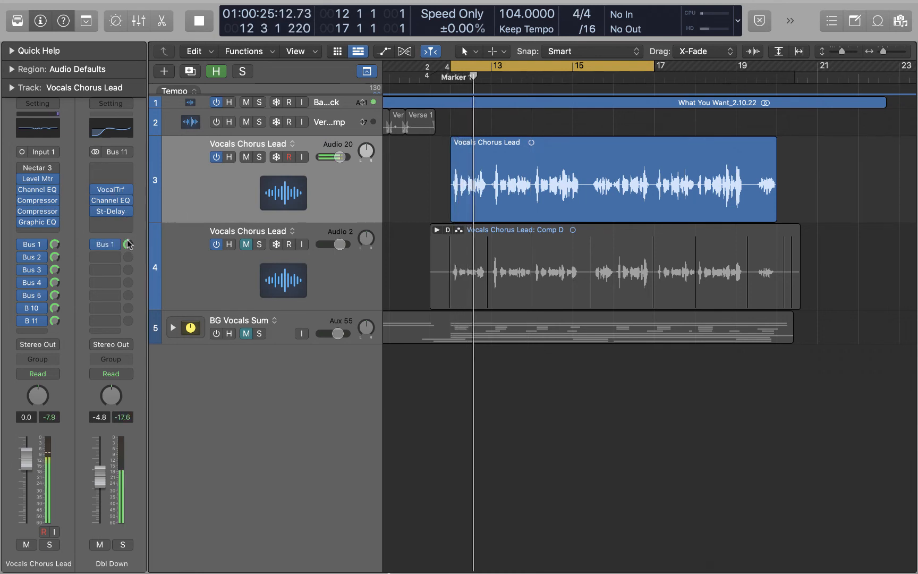
drag(128, 244, 127, 242)
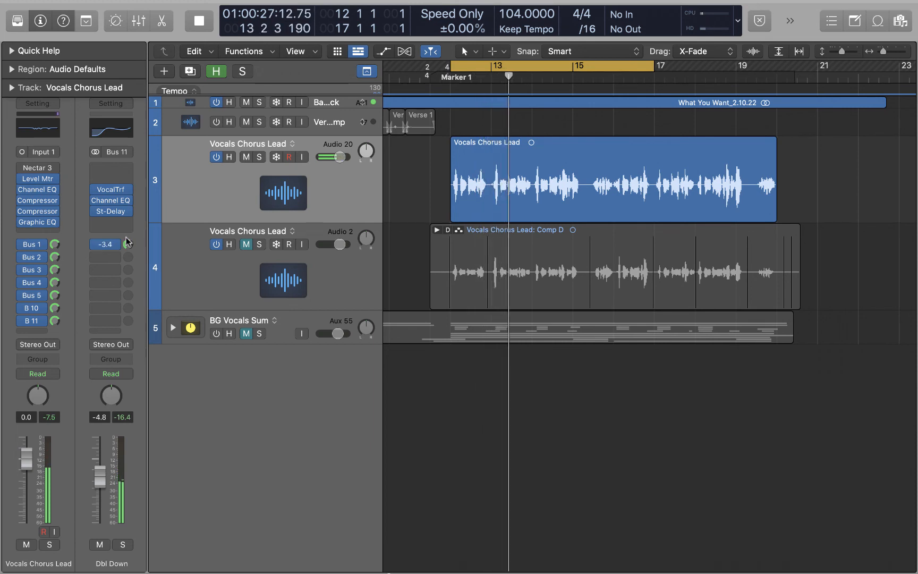
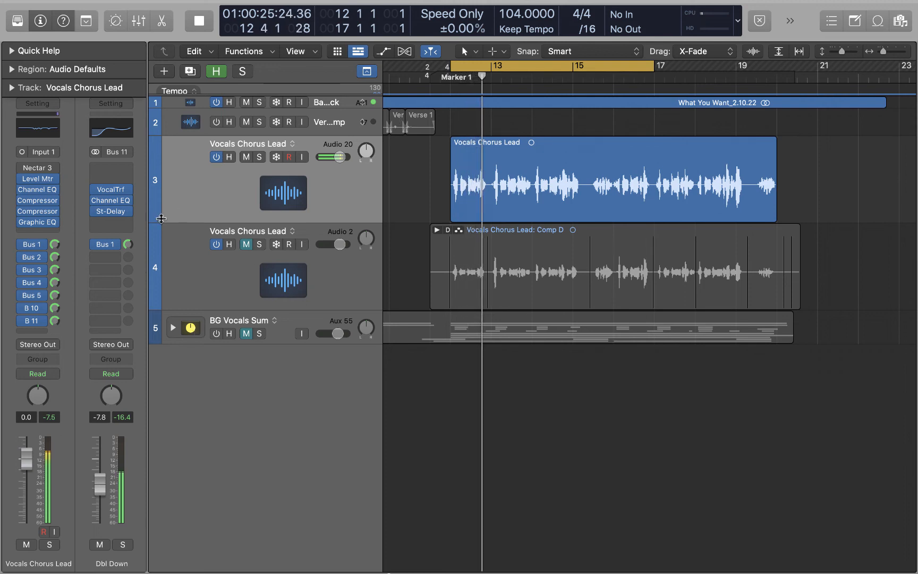
key(space)
Step: Add a Bus 3 (Voc Short Rev) send on Dbl Down and raise it to about -9.3 dB during chorus playback
click(106, 257)
mouse_move(120, 272)
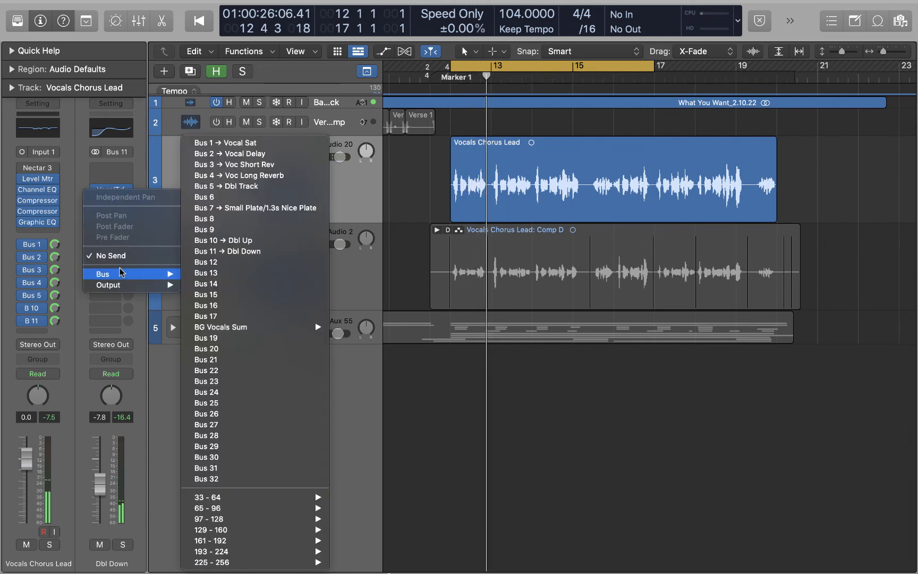
click(254, 165)
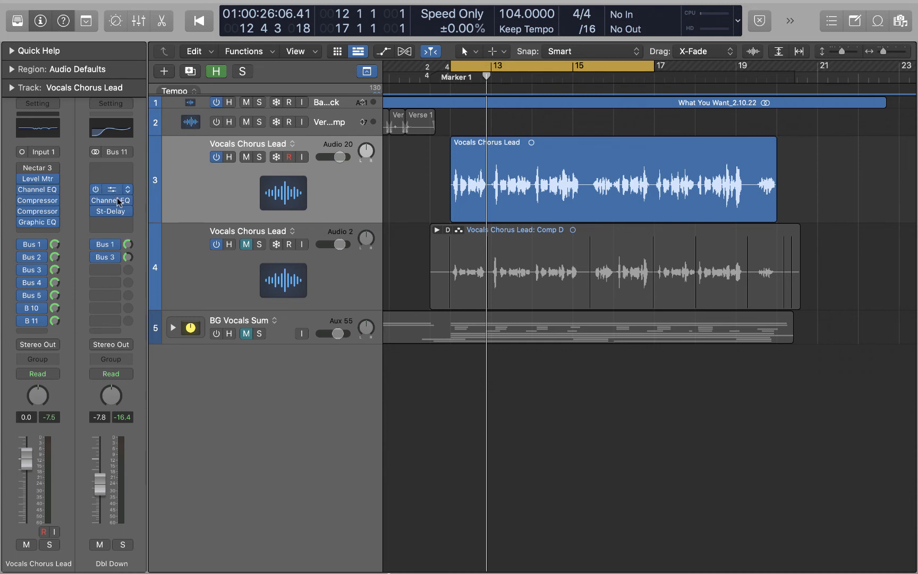
key(space)
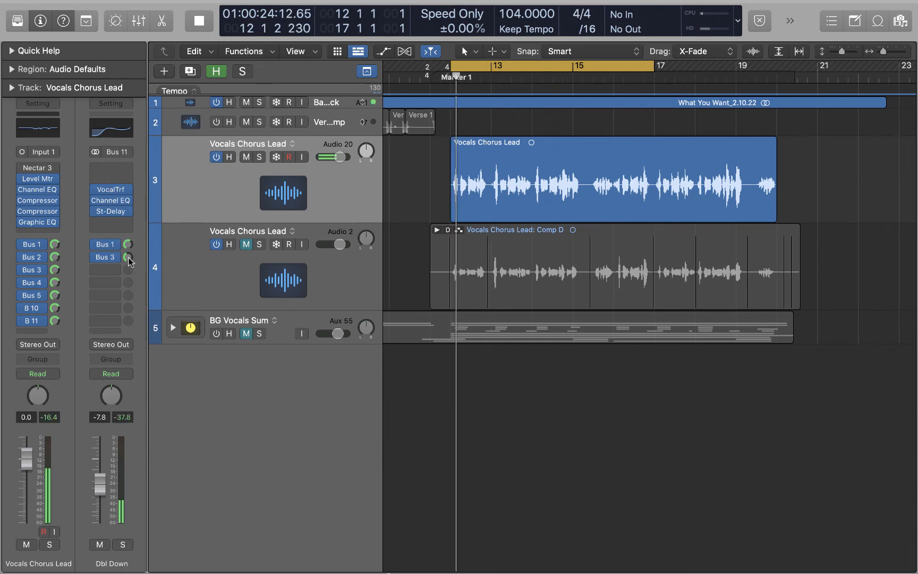
drag(129, 258, 130, 254)
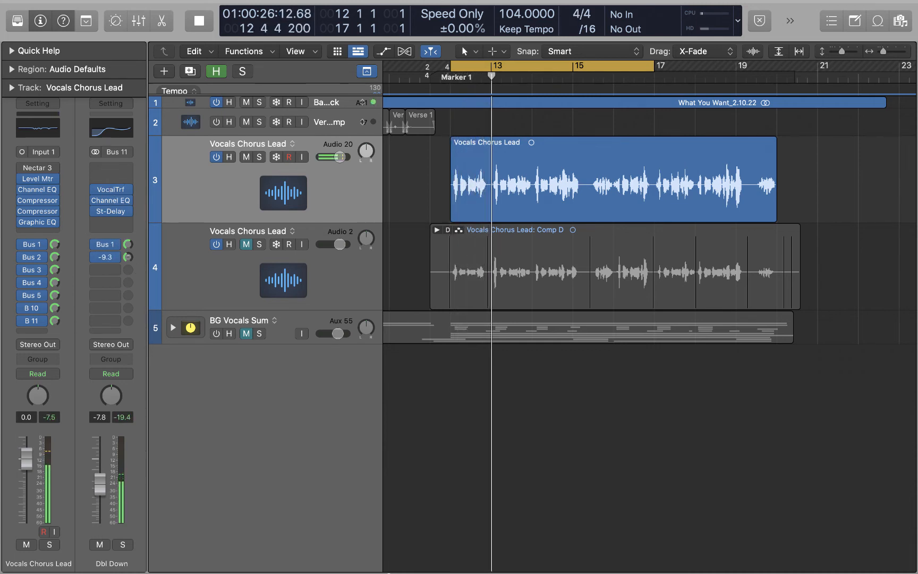
key(space)
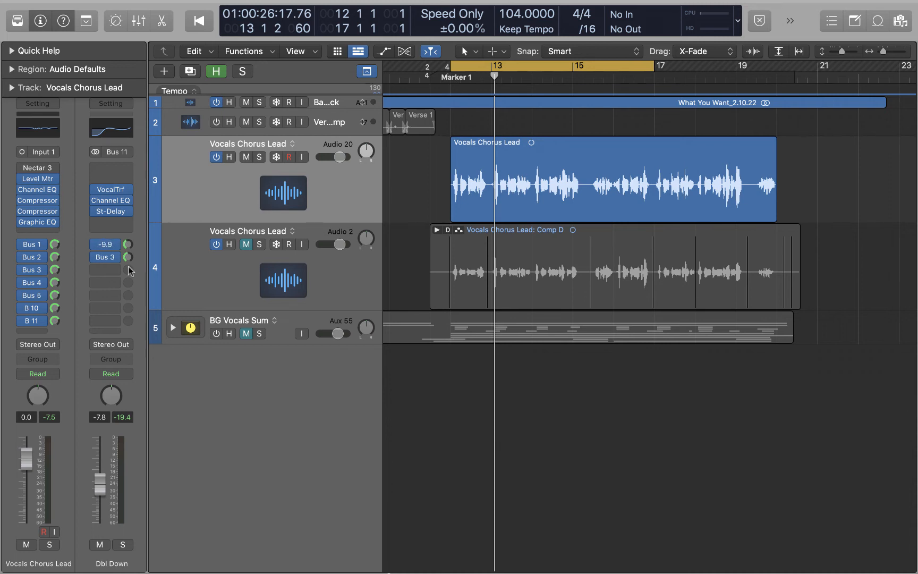
Step: Lower the Dbl Down aux's Bus 1 send to about -10.8 dB and audition the chorus with both sends active
key(space)
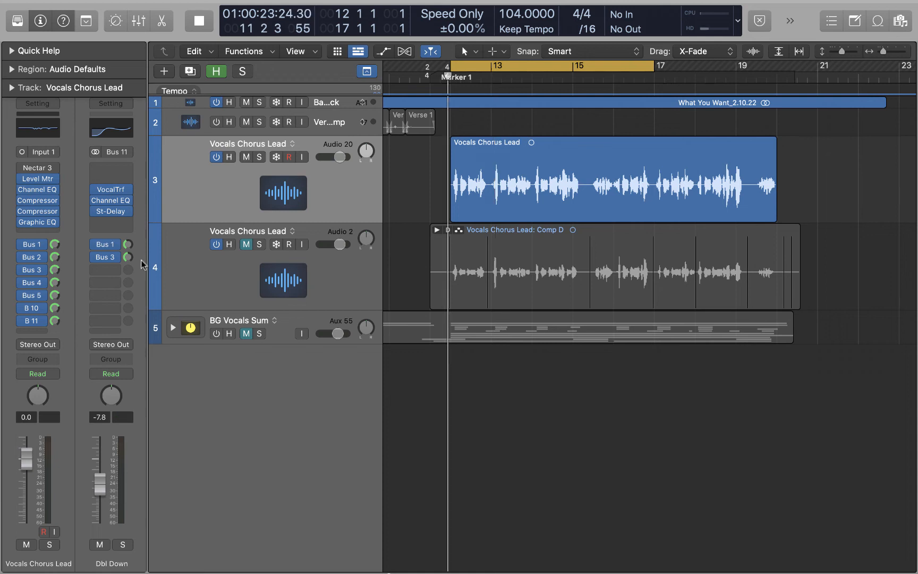
mouse_move(128, 249)
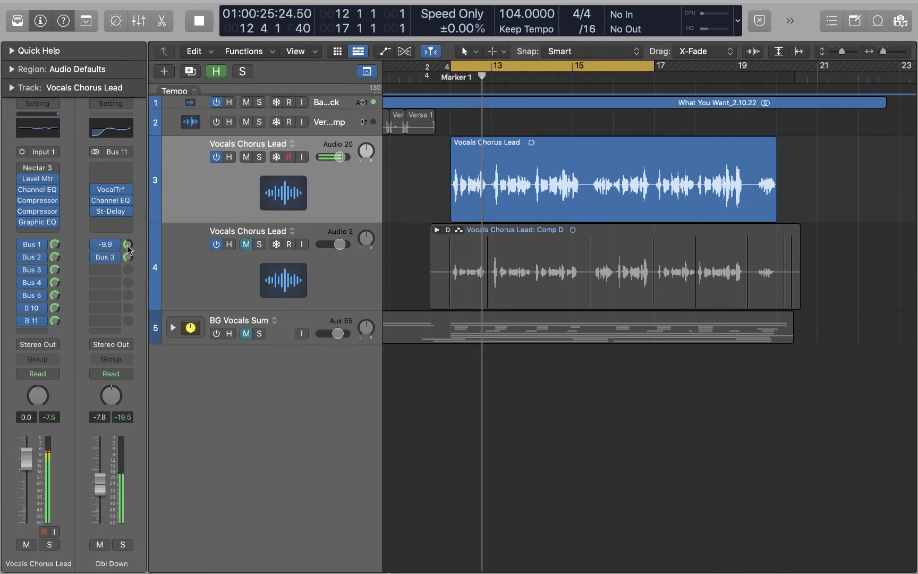
key(space)
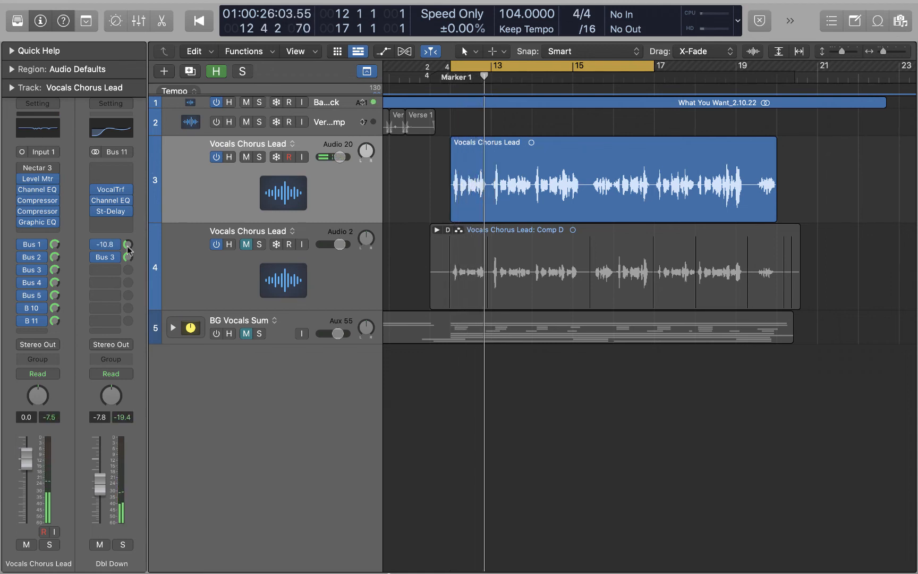
key(space)
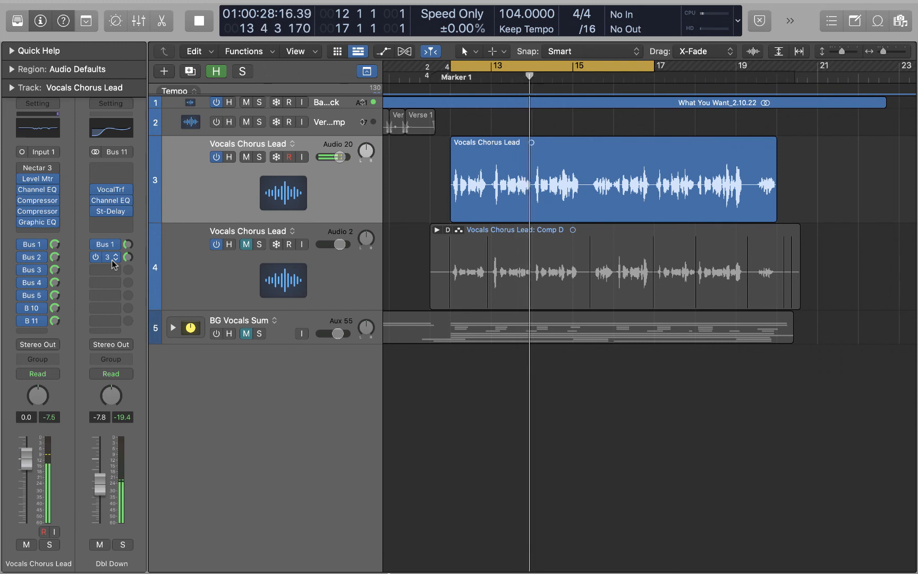
key(space)
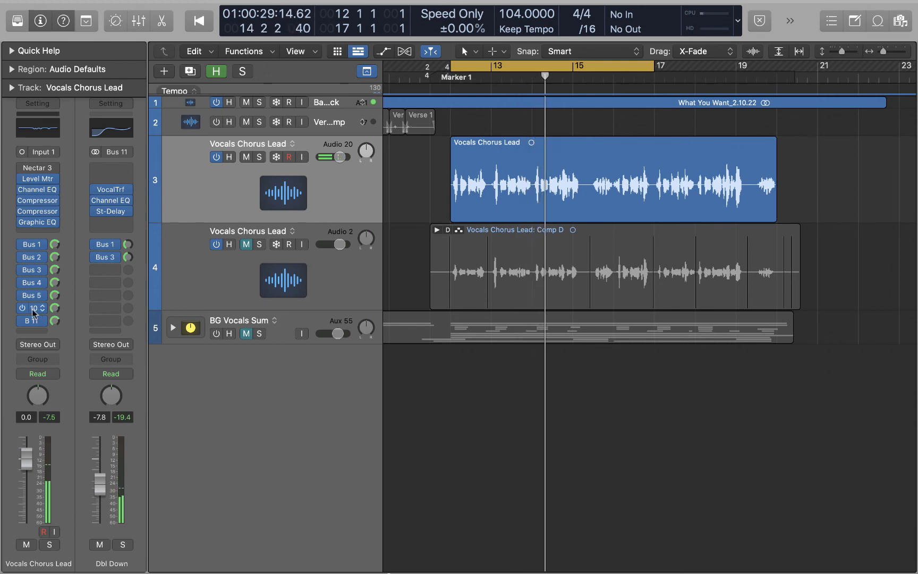
Step: In the Dbl Up Channel EQ, cut 1940 Hz by 2.5 dB, shelve 3560 Hz to -9.1 dB, and shelve 138 Hz to -23.7 dB
click(54, 310)
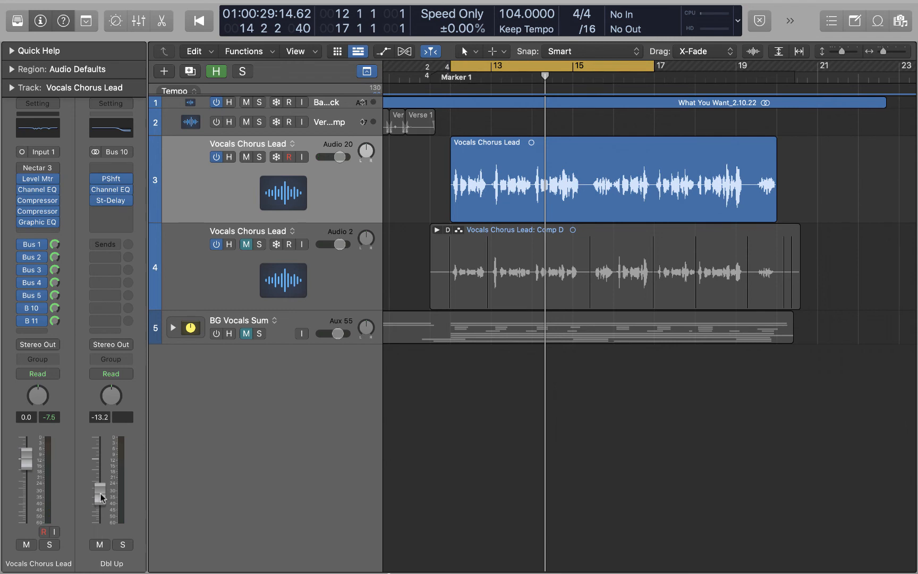
click(113, 192)
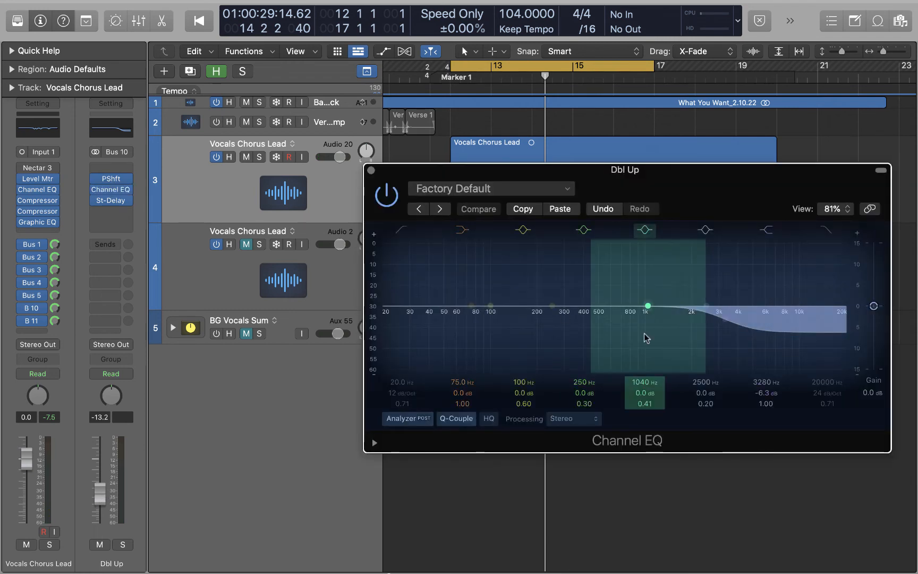
drag(701, 307, 693, 316)
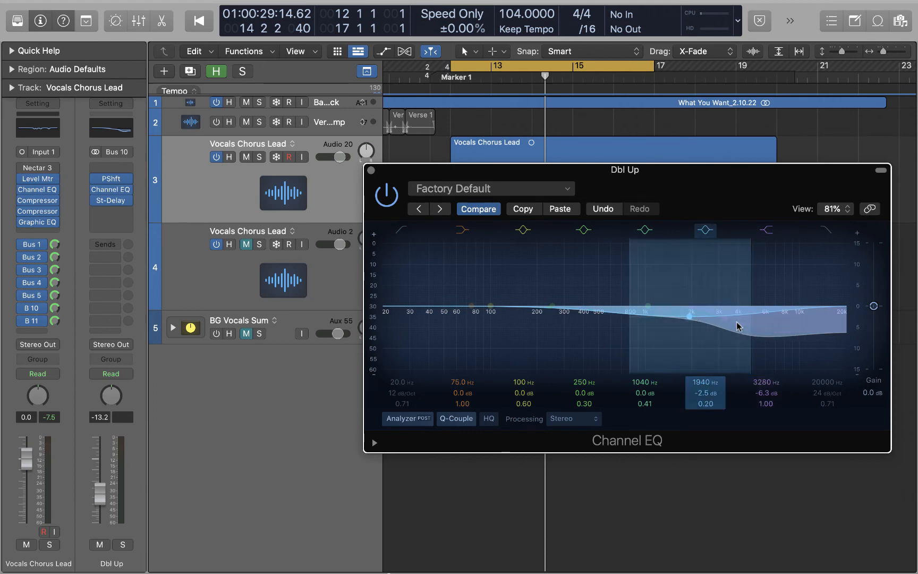
drag(776, 320, 729, 334)
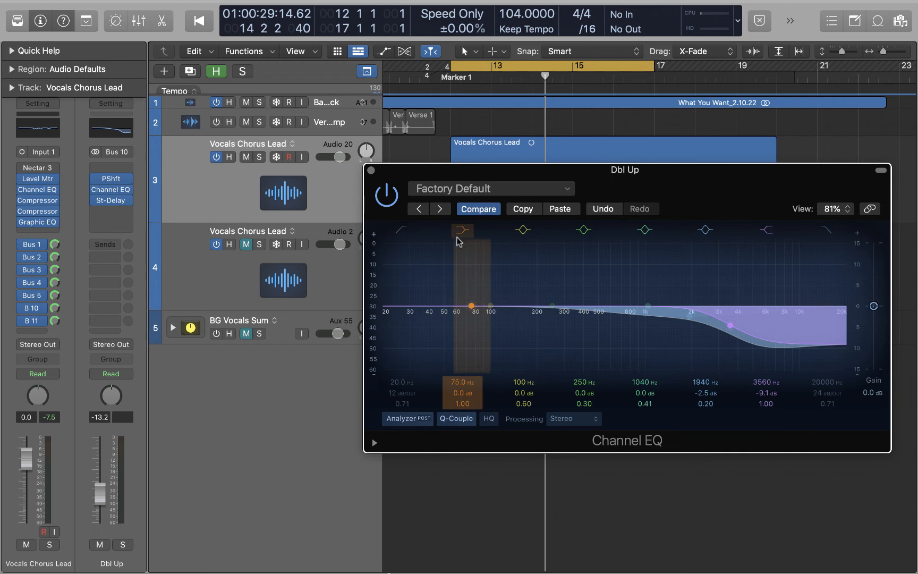
drag(472, 306, 509, 435)
Step: Lower the Dbl Up fader to -13.6 dB and compare the chorus with the lead's Bus 10 and Bus 11 sends bypassed and re-enabled
key(space)
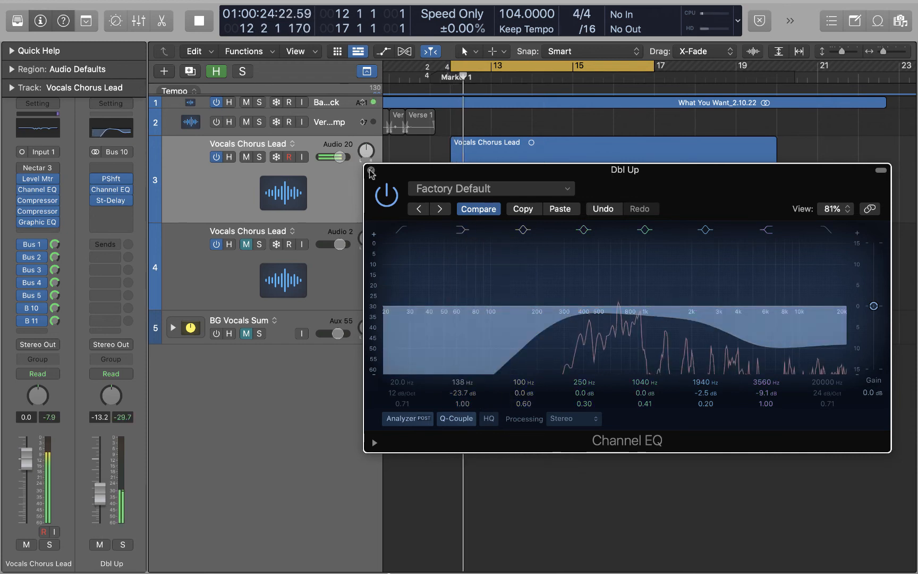
click(371, 170)
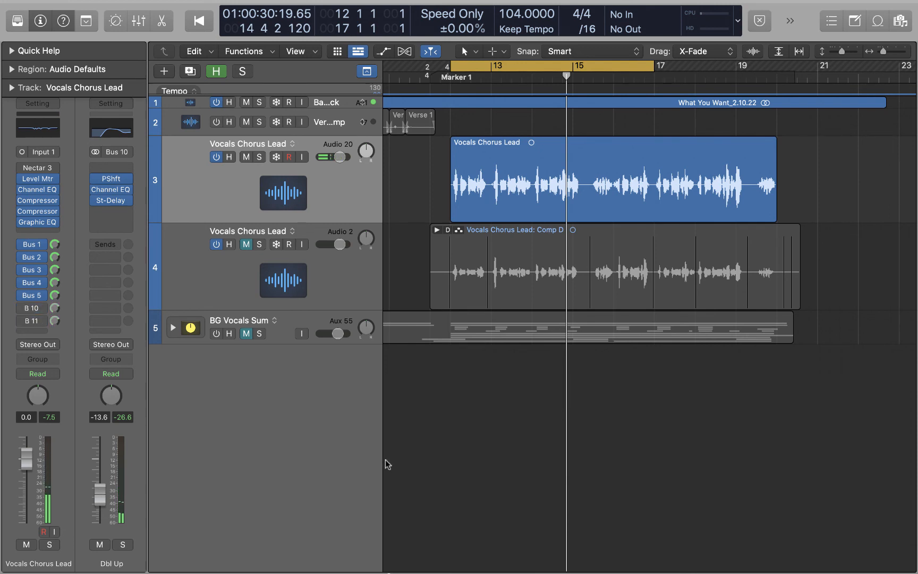
key(space)
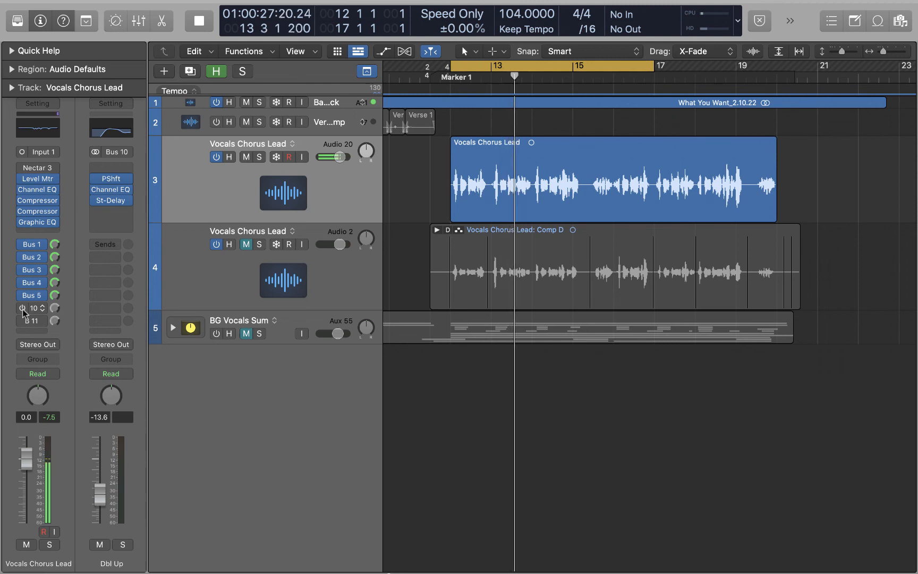
key(space)
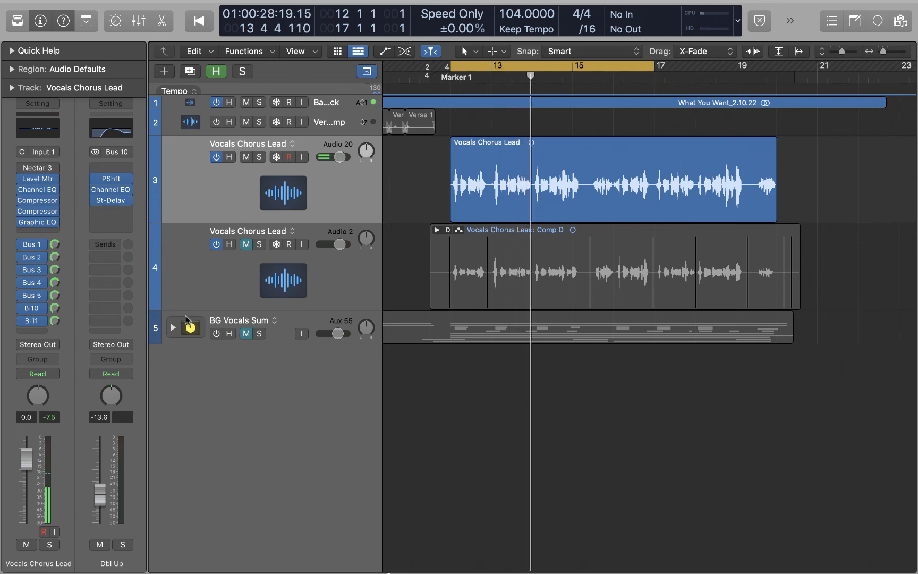
key(space)
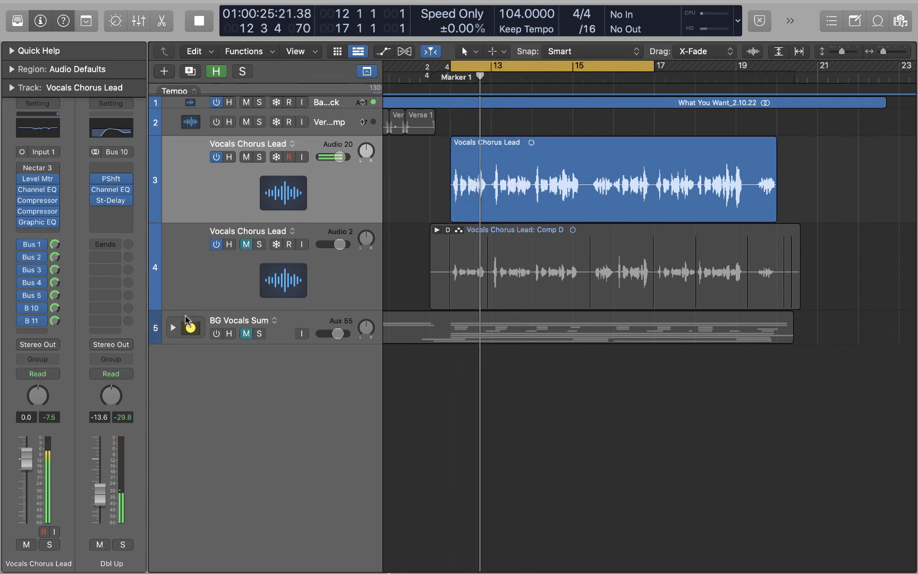
key(space)
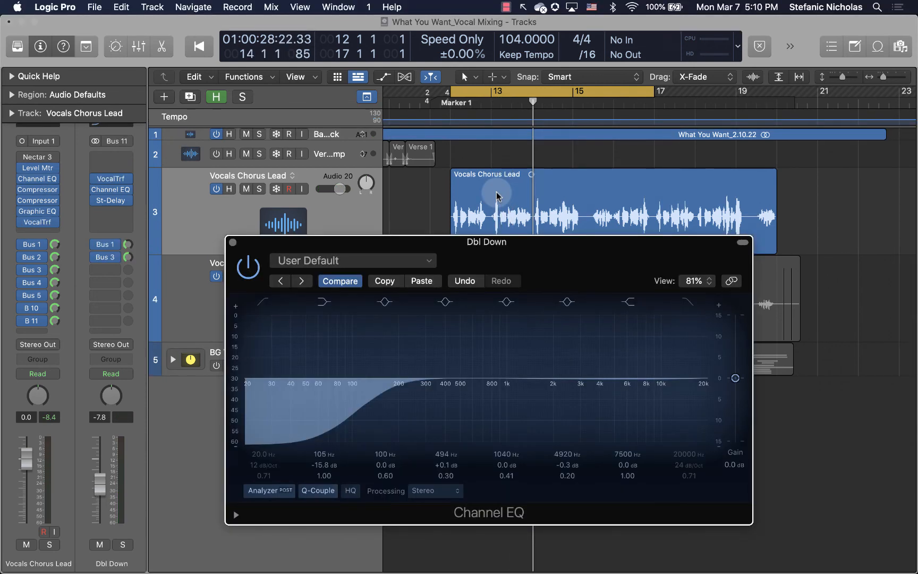
Step: Solo Dbl Down and set its Channel EQ's low-mid band to 206 Hz, -6.9 dB, Q 0.13, checking it with playback
mouse_move(474, 244)
mouse_down()
mouse_move(483, 272)
mouse_move(461, 250)
mouse_up()
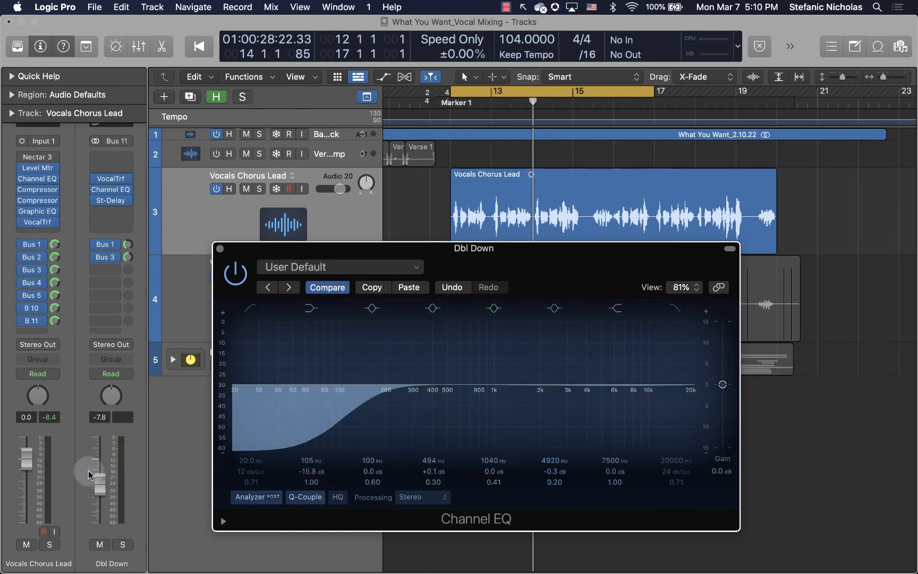
click(122, 545)
key(space)
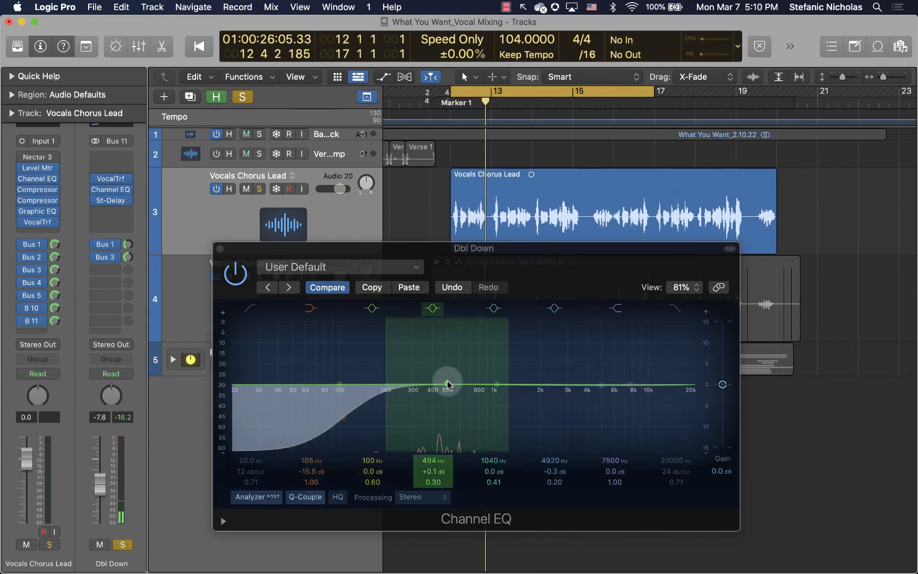
drag(449, 384, 422, 417)
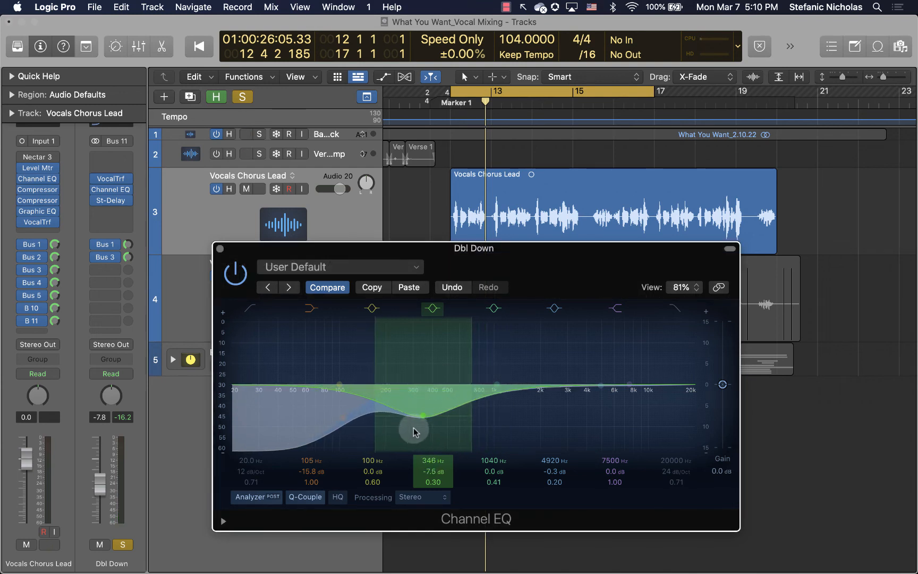
drag(475, 352, 460, 373)
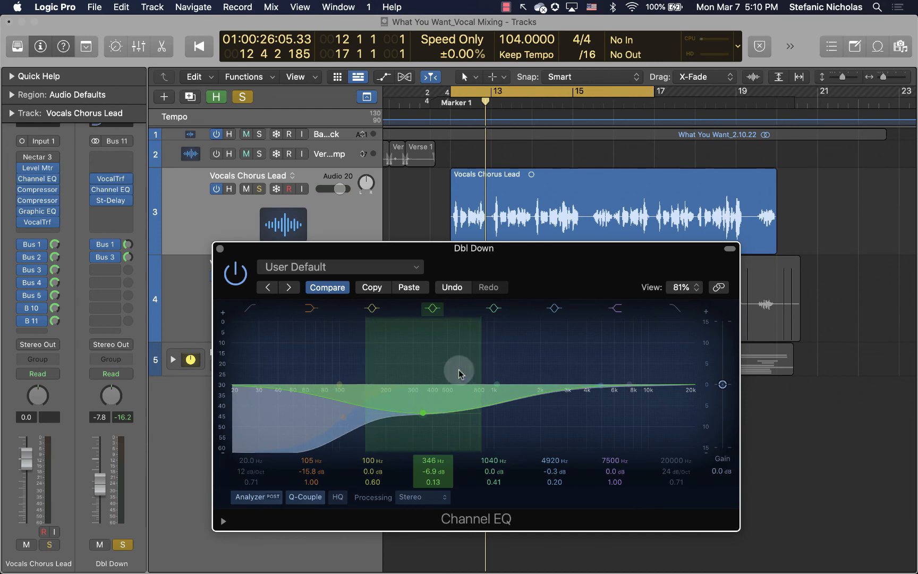
drag(422, 416, 384, 411)
key(space)
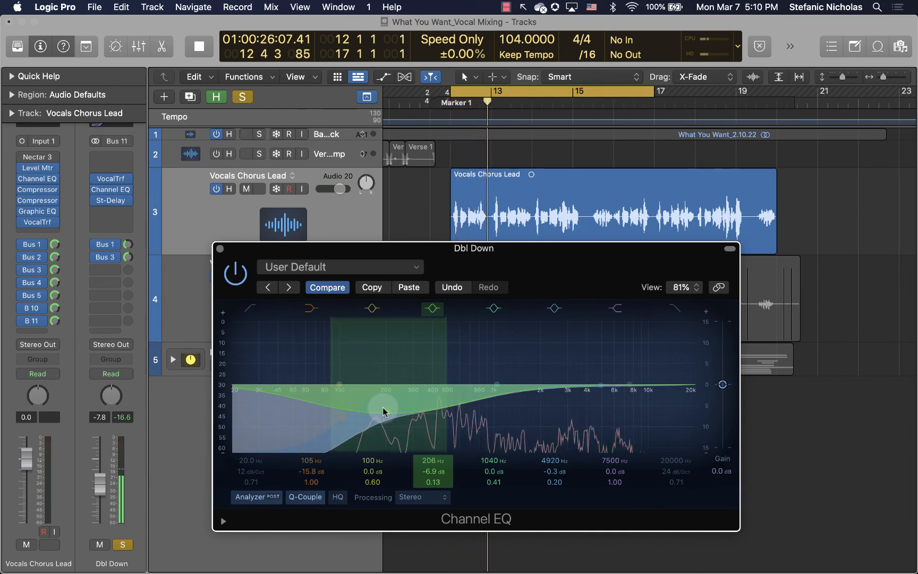
key(space)
Step: Turn off all solos and compare the full chorus mix with the Dbl Down EQ's 206 Hz band active and bypassed
click(243, 97)
click(411, 202)
click(564, 263)
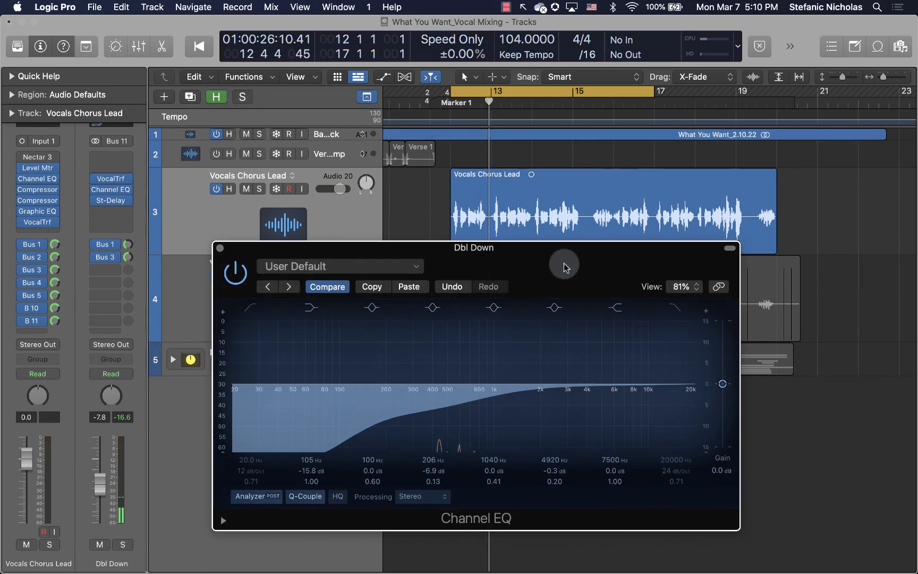
drag(564, 263, 560, 259)
key(space)
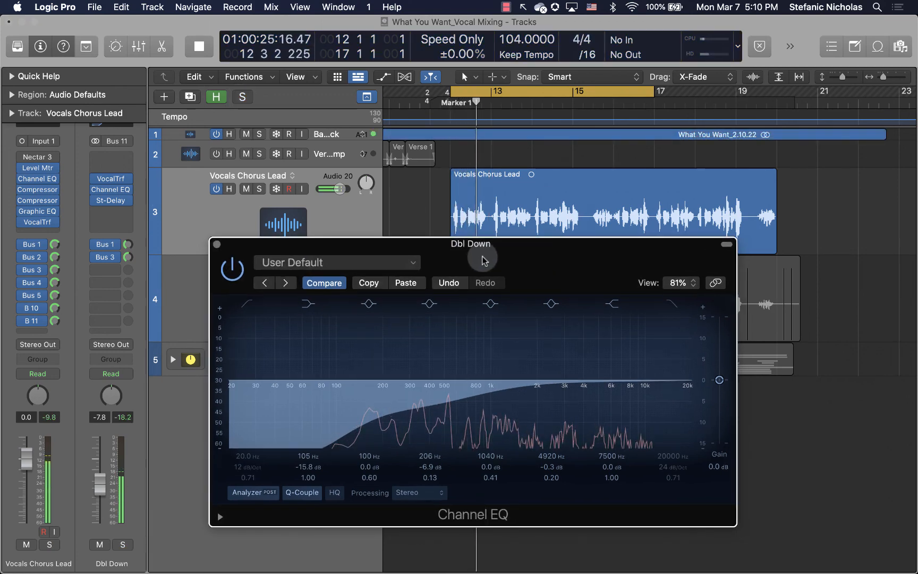
drag(483, 260, 468, 257)
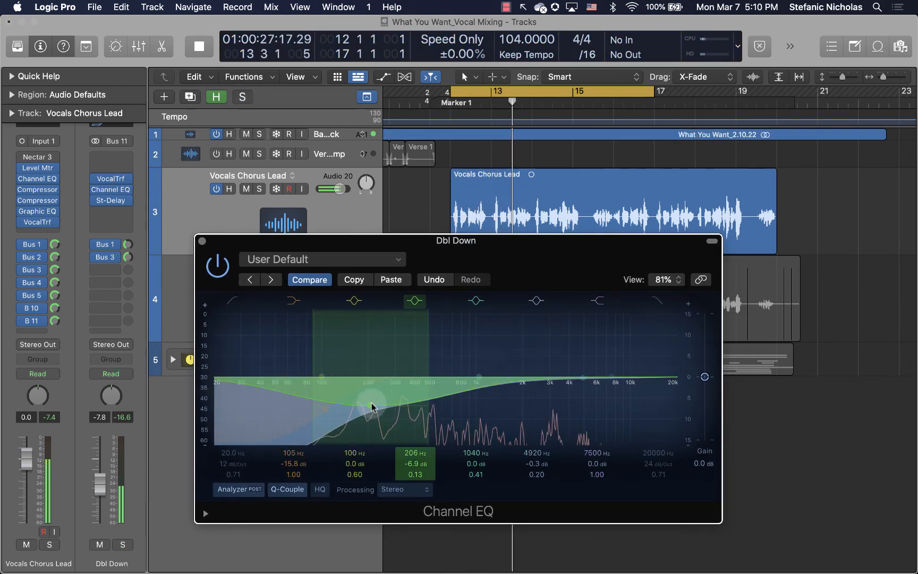
key(space)
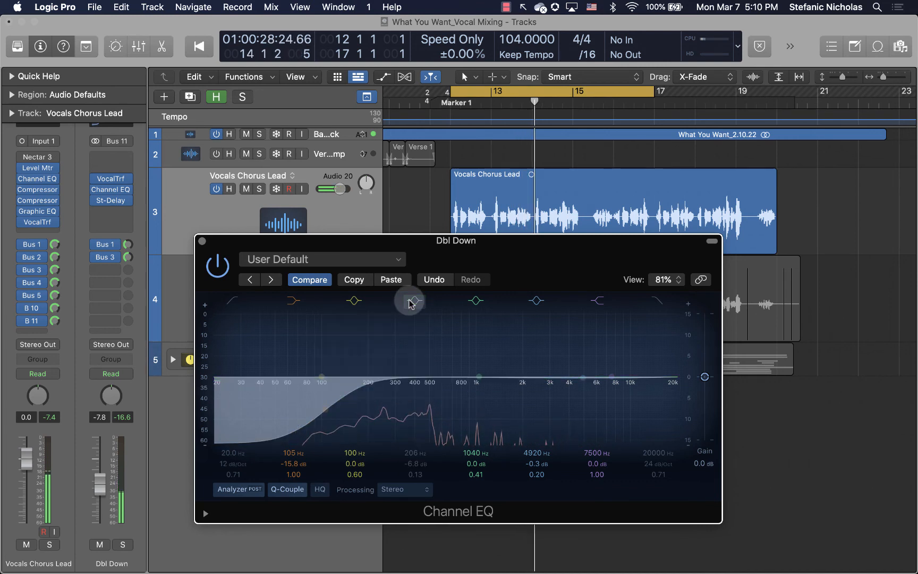
key(space)
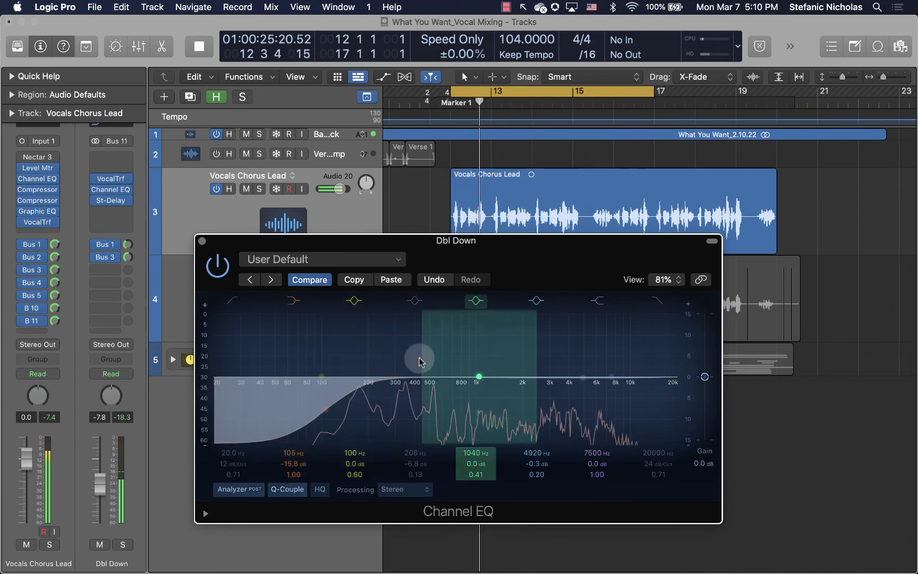
Step: Reactivate the low-mid band in the Dbl Down Channel EQ at 187 Hz, -5.3 dB, check it with playback, and close the EQ
key(space)
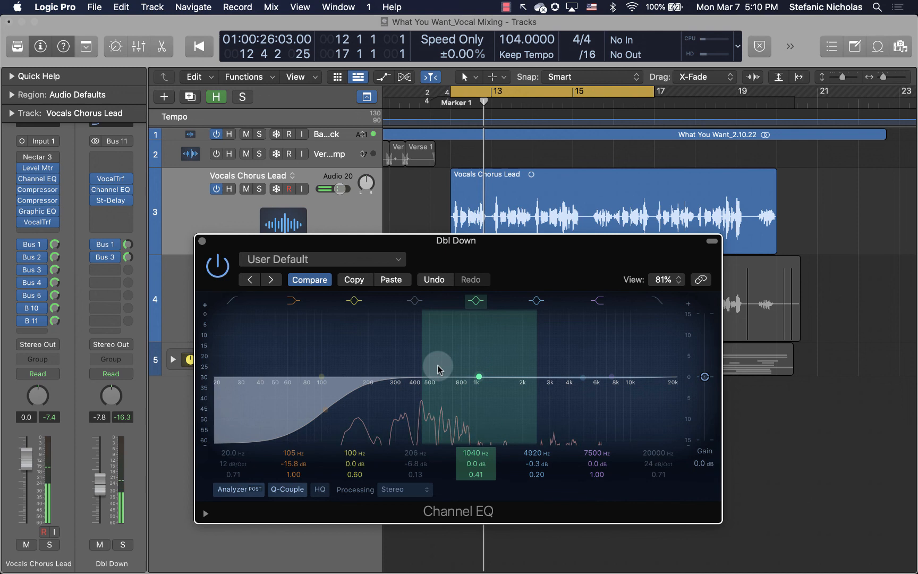
click(412, 300)
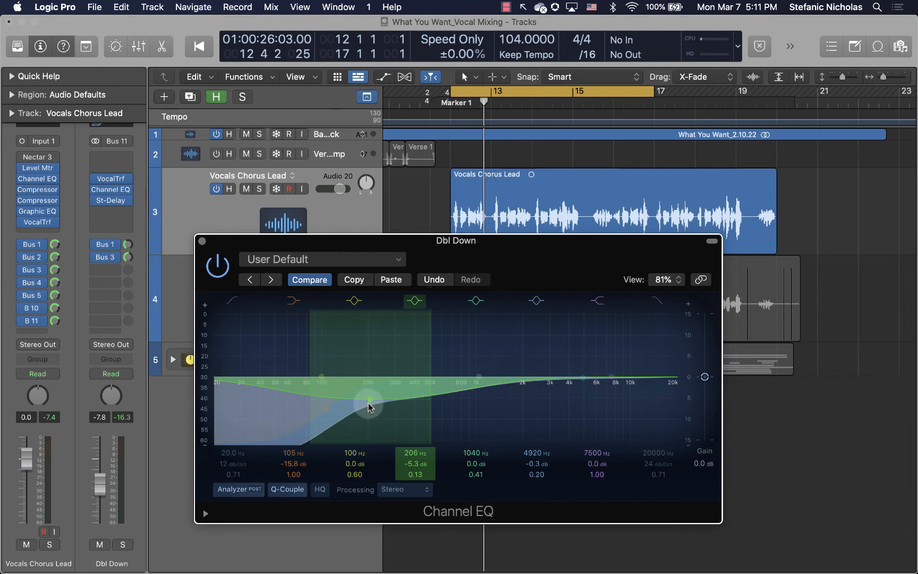
key(space)
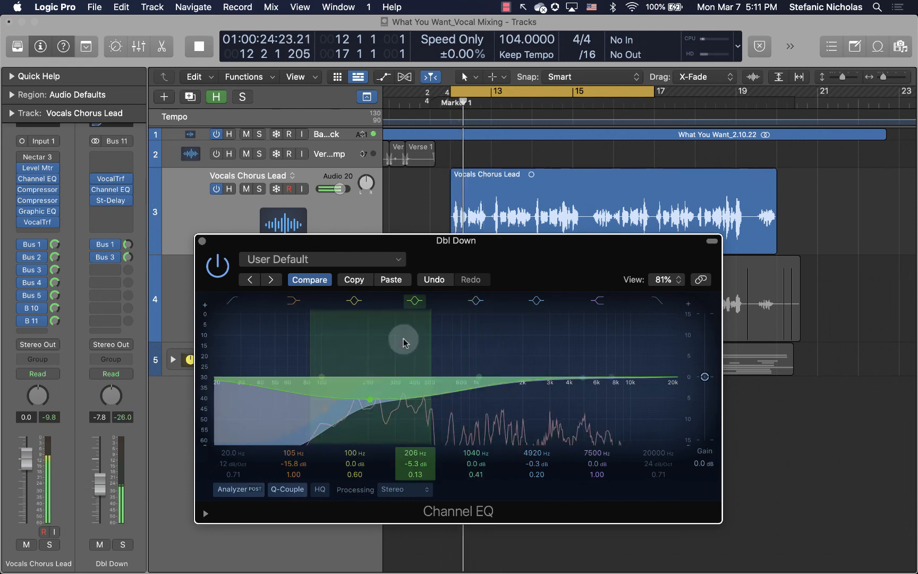
drag(367, 402, 359, 403)
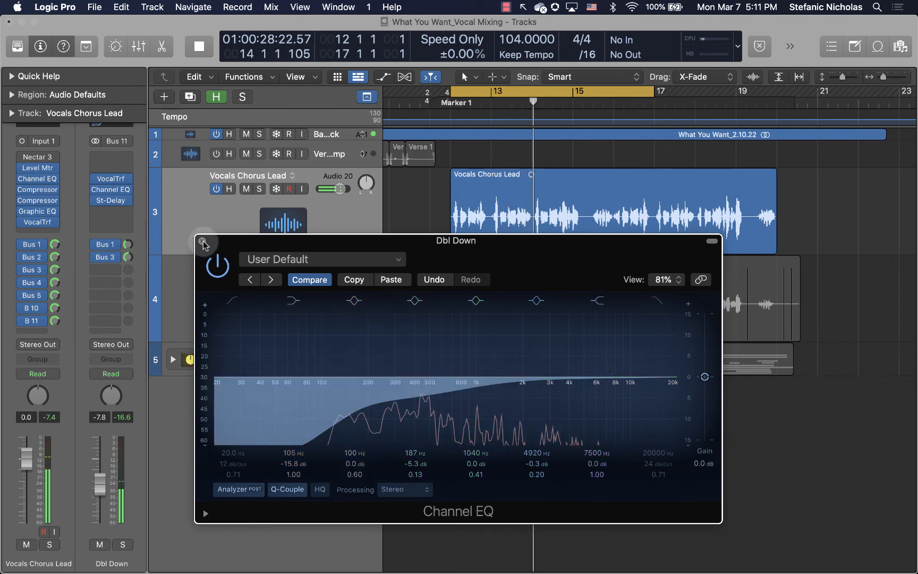
key(space)
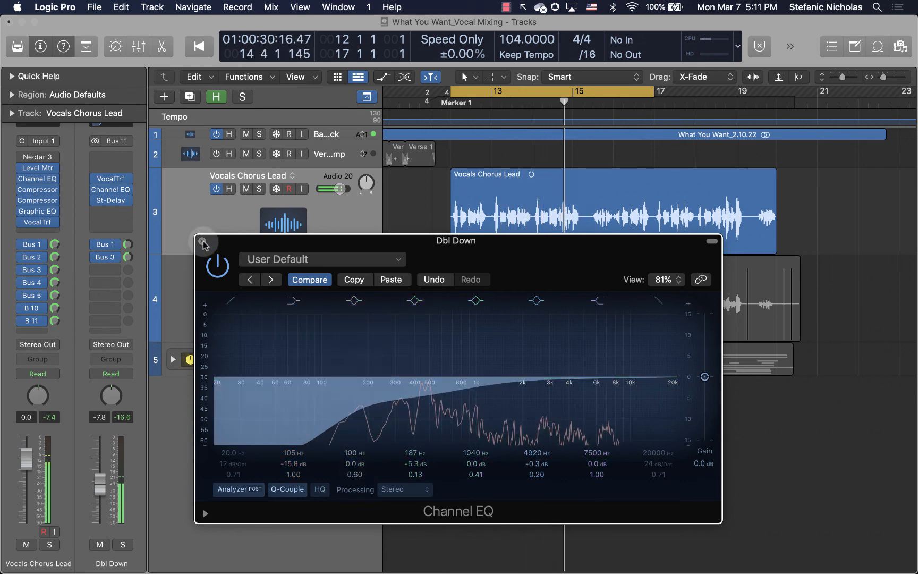
click(203, 243)
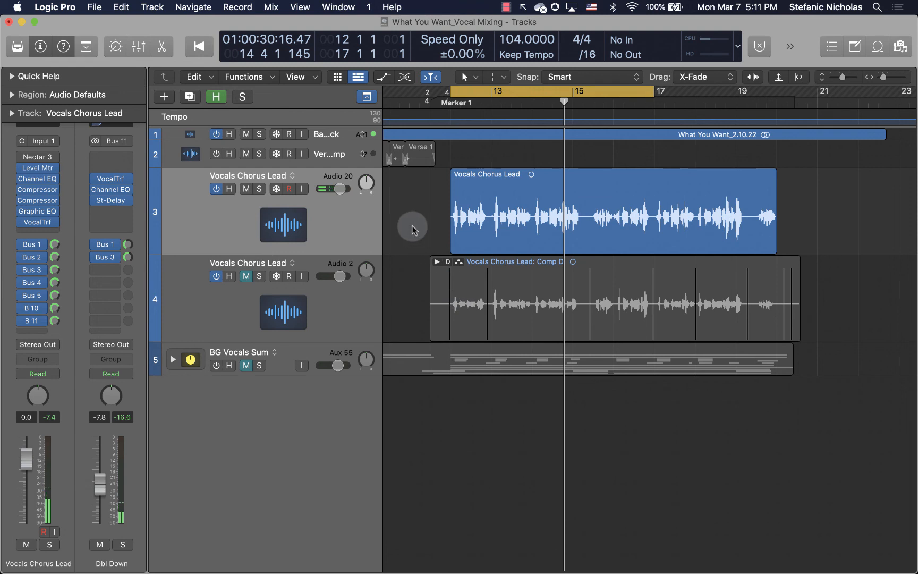
Step: Audition the Vocals Chorus Lead with its Bus 5, Bus 10 and Bus 11 sends bypassed
click(501, 204)
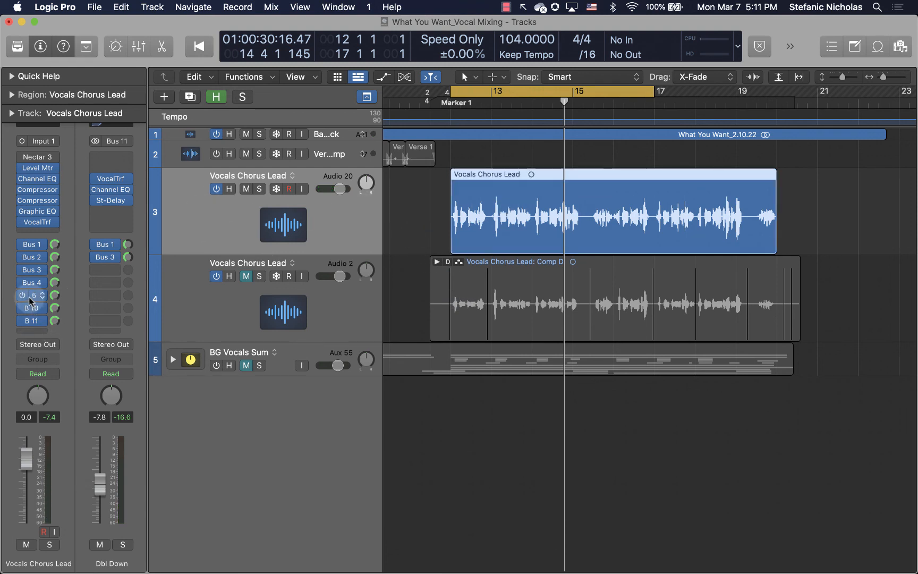
key(shift+space)
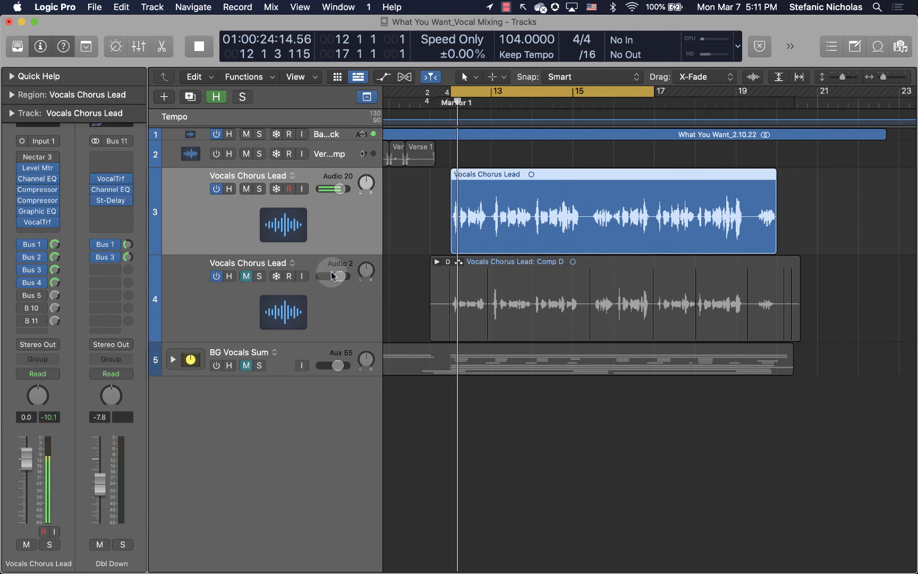
key(space)
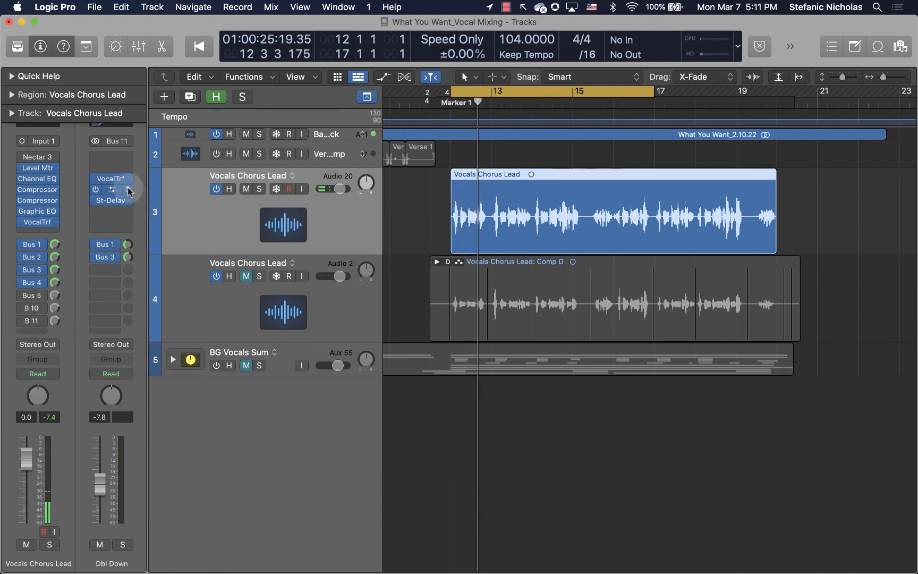
Step: Review the pitch and formant settings of the Vocal Transformer on Dbl Down
click(113, 181)
drag(553, 229, 593, 237)
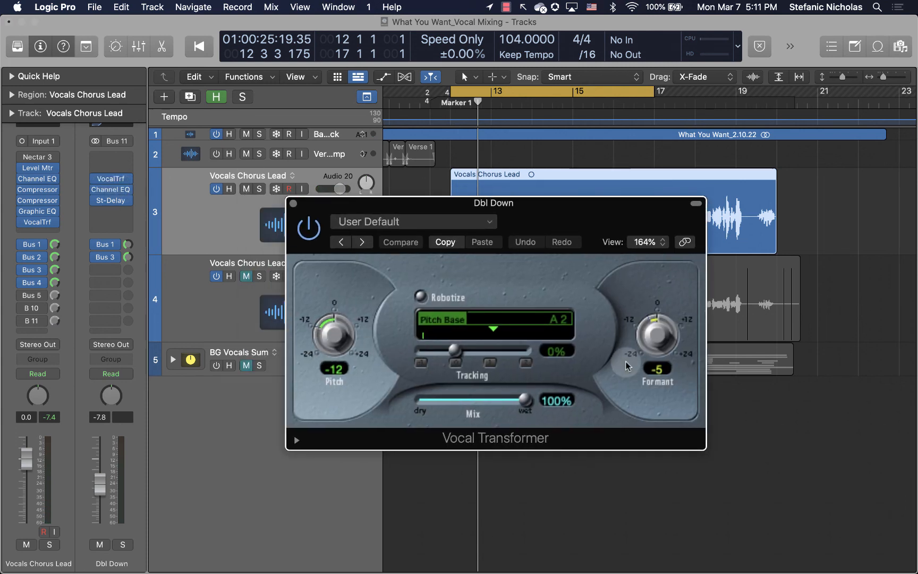
click(294, 204)
Step: Look through the pitch plug-ins and open the existing Vocal Transformer on the Vocals Chorus Lead
click(53, 221)
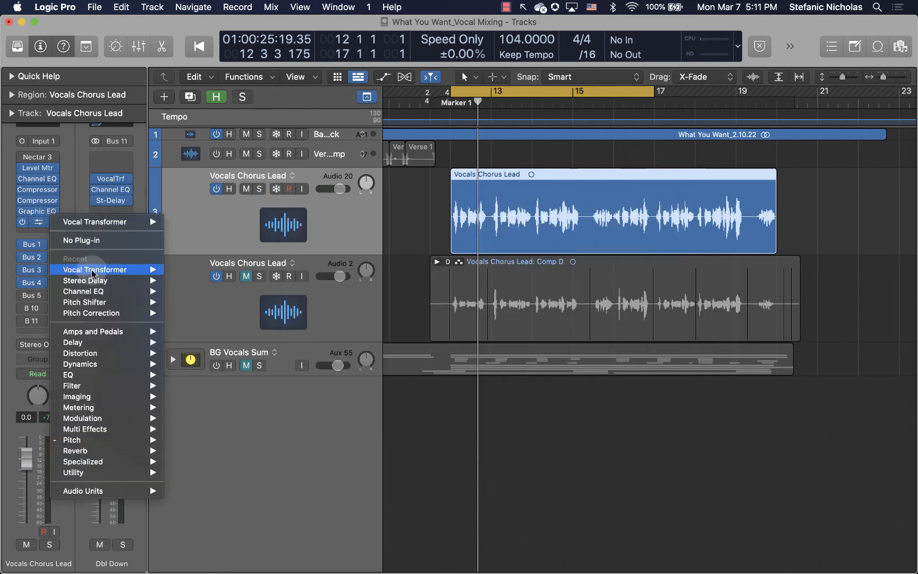
mouse_move(122, 413)
mouse_move(121, 440)
mouse_move(226, 462)
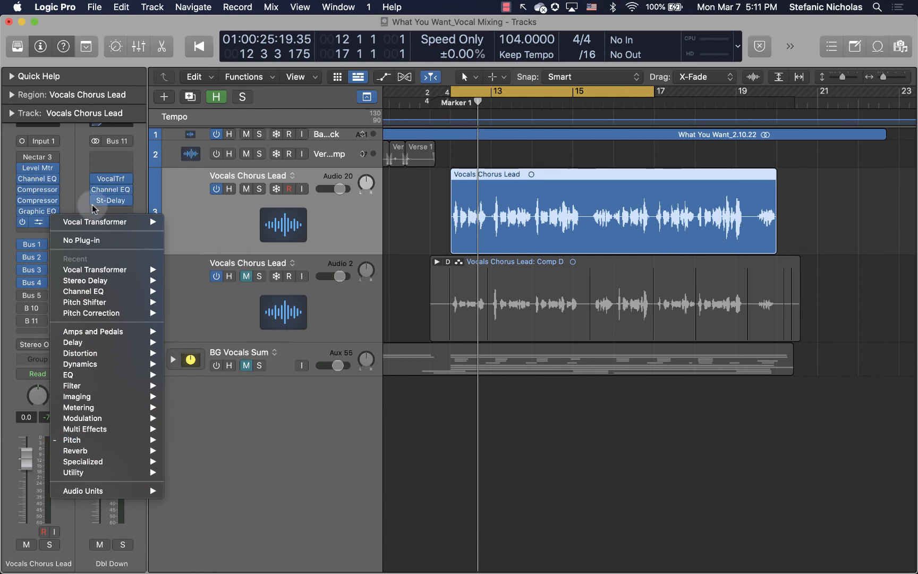
click(38, 225)
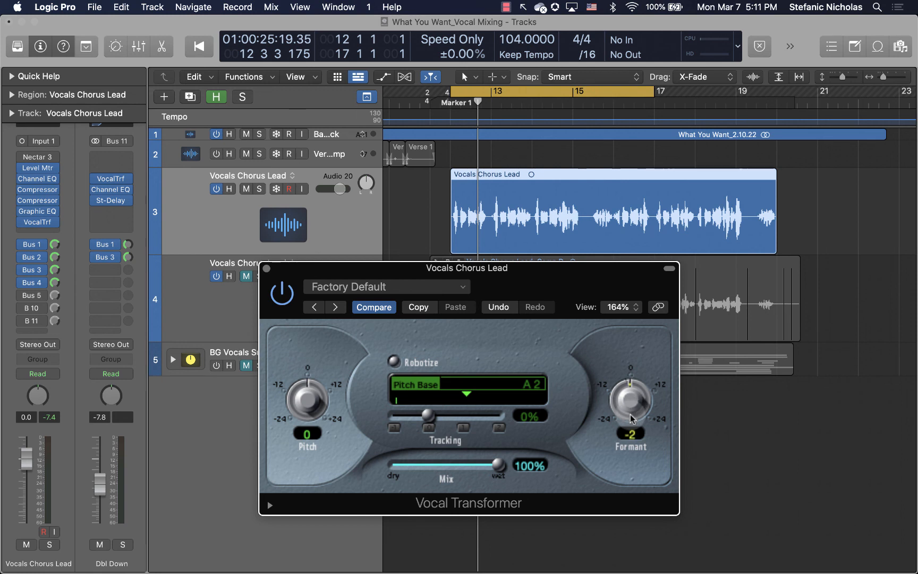
Step: Try lower formant values down to -17 in the lead's Vocal Transformer, auditioning the change with playback
click(551, 280)
key(space)
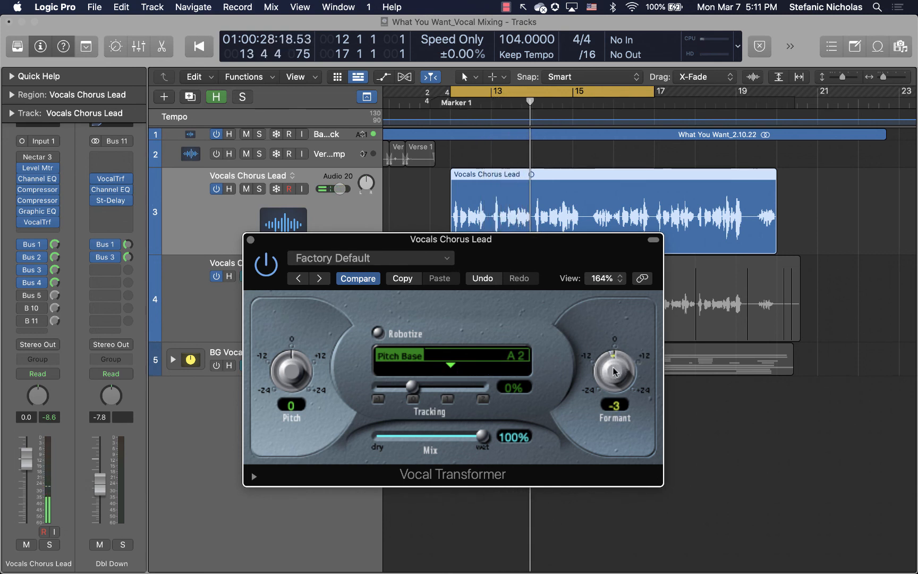
key(space)
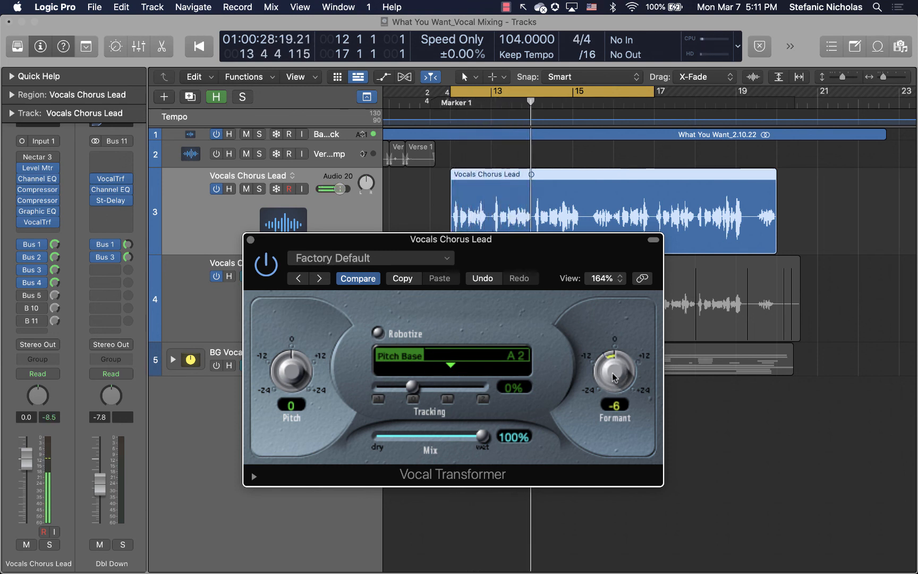
drag(527, 259, 499, 292)
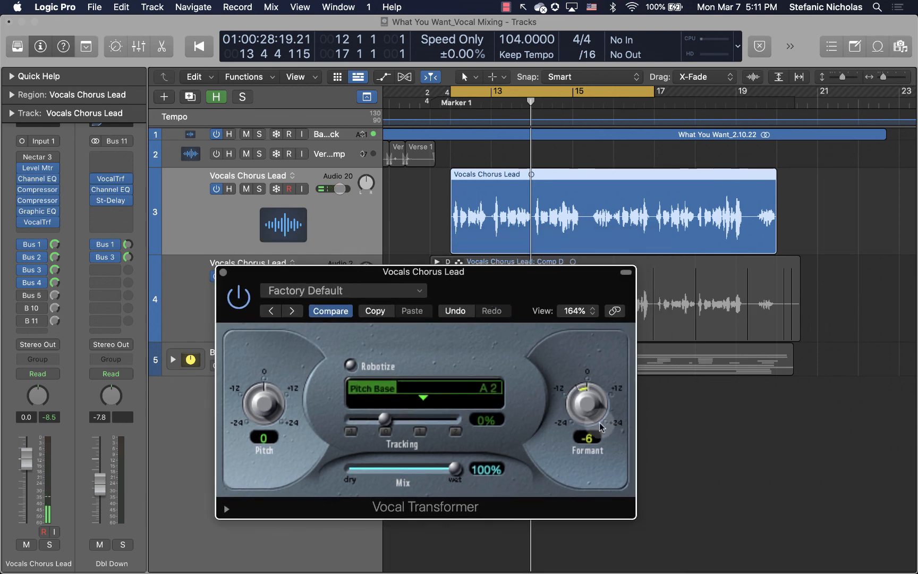
drag(583, 425, 574, 457)
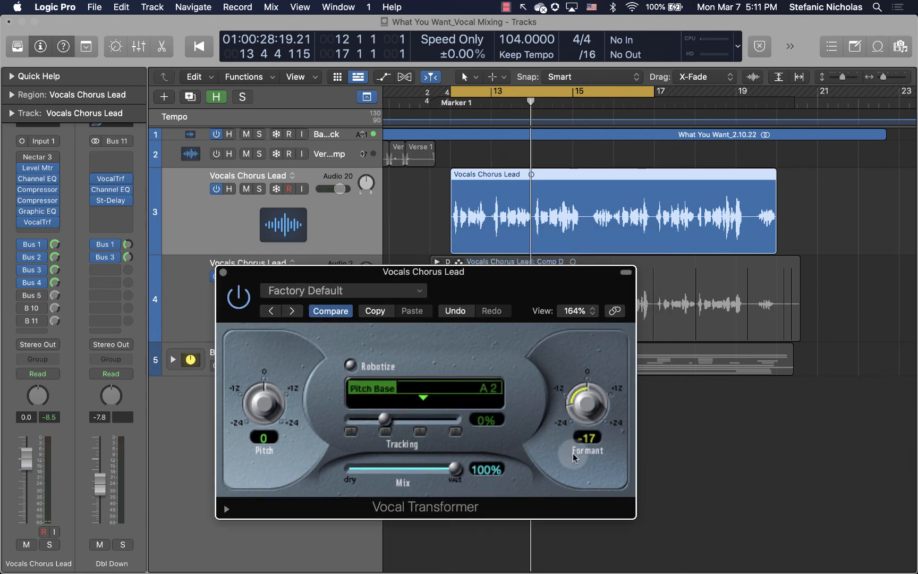
Step: Sweep the lead's Vocal Transformer formant during playback, reset it to 0, and move the plug-in window clear of the track header
key(space)
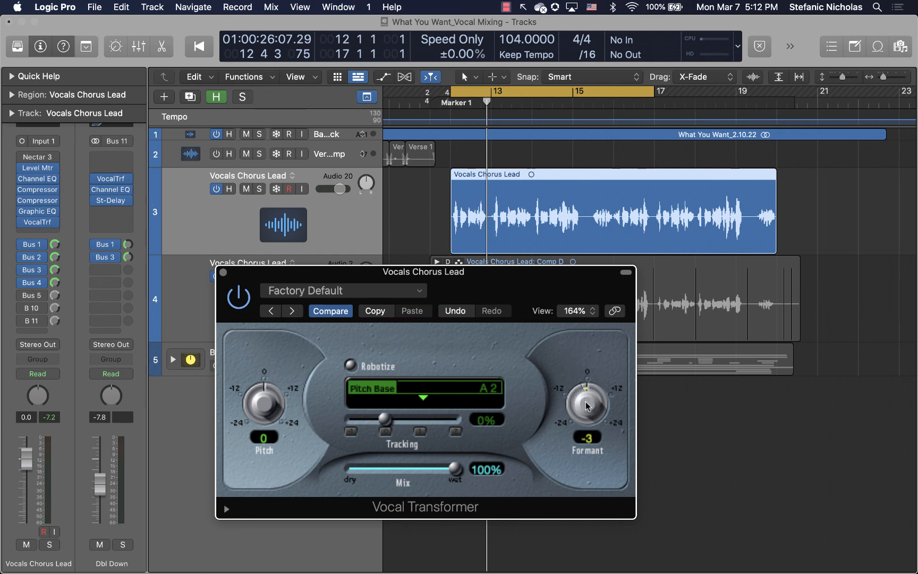
key(space)
drag(580, 379, 560, 329)
drag(584, 411, 597, 509)
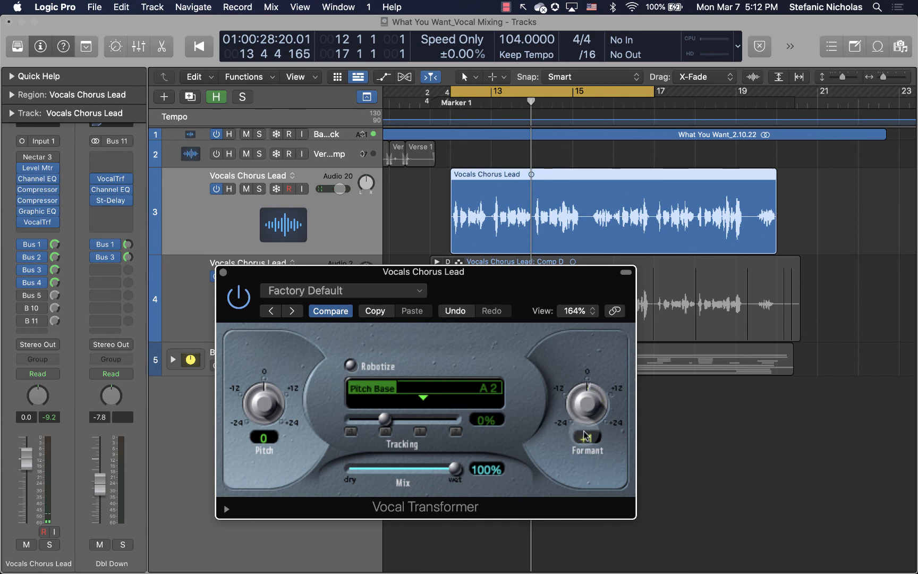
drag(453, 268, 560, 259)
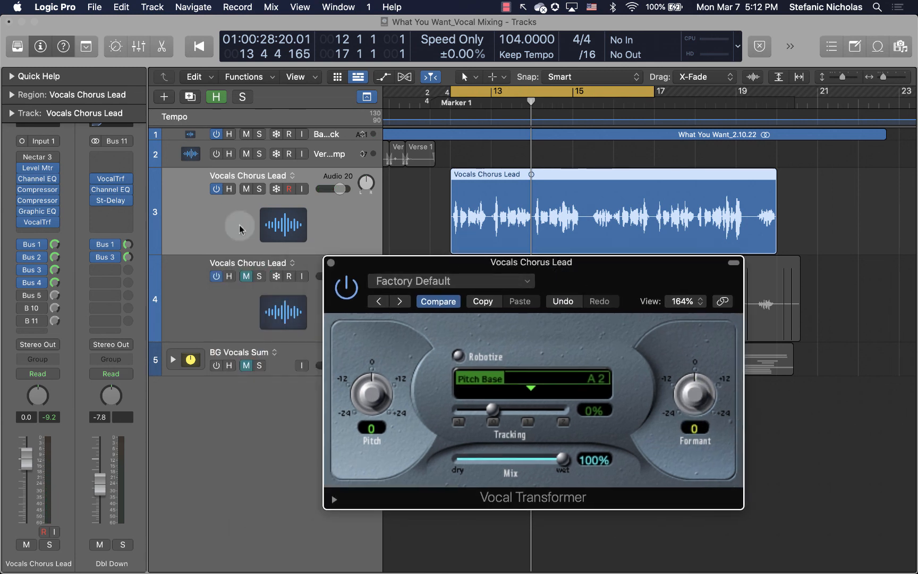
Step: Show track automation and choose the Vocal Transformer's Formant as the automation parameter for the Vocals Chorus Lead
key(a)
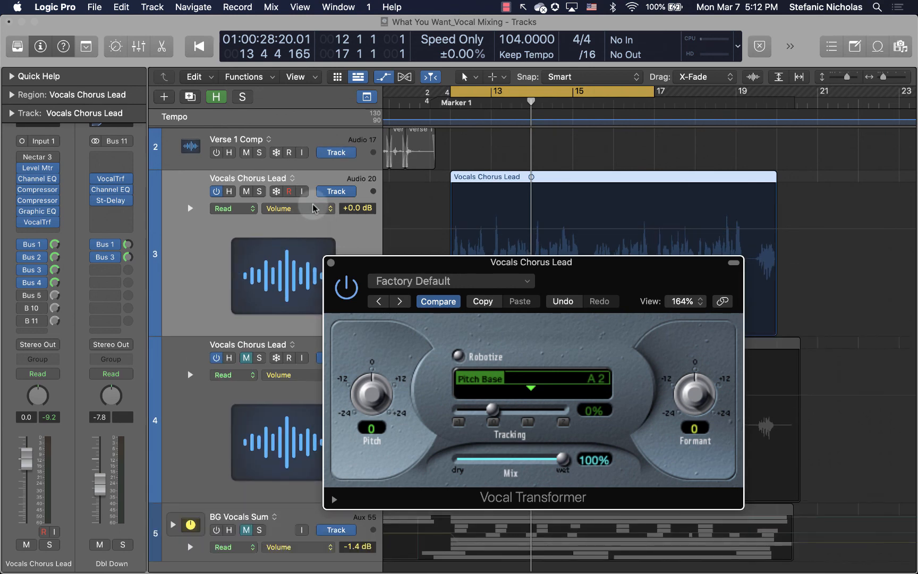
click(314, 209)
mouse_move(363, 367)
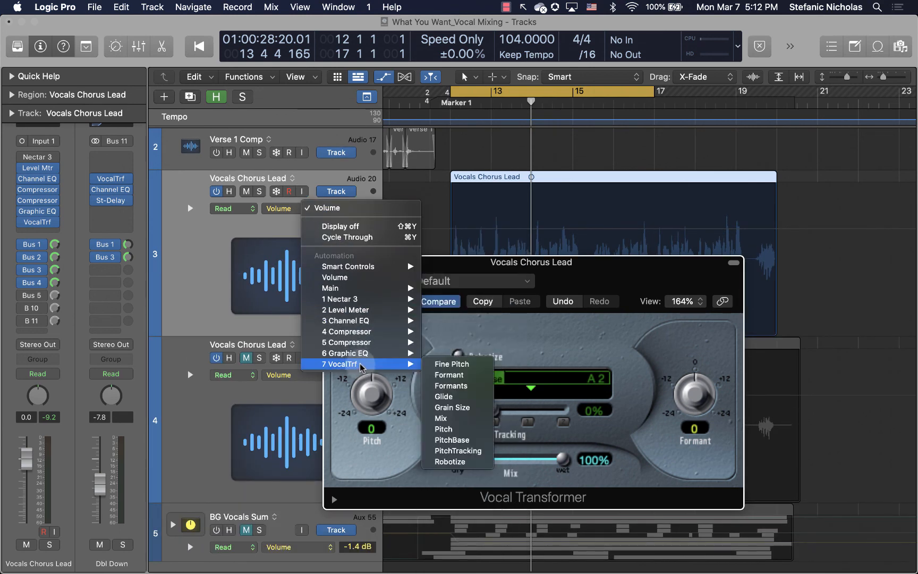
click(452, 376)
Step: Draw formant automation from 0 at the chorus region's start to -18 just after bar 14, returning to 0 midway through bar 15
click(451, 261)
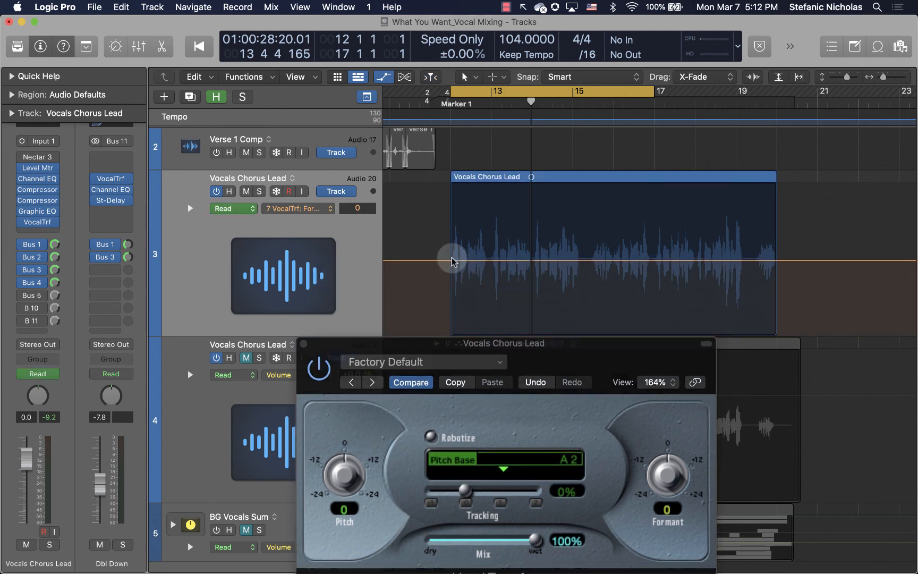
click(452, 260)
drag(539, 262, 538, 317)
key(space)
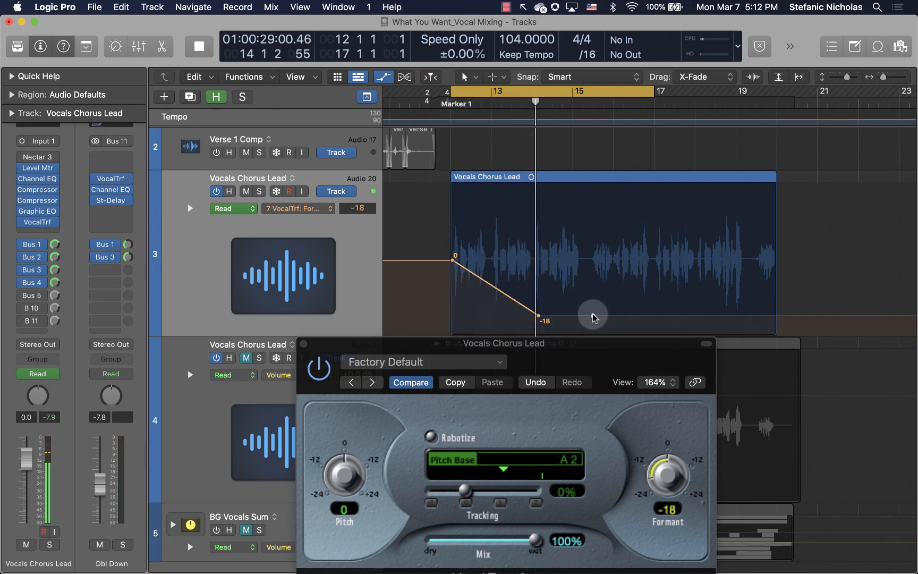
drag(592, 316, 591, 260)
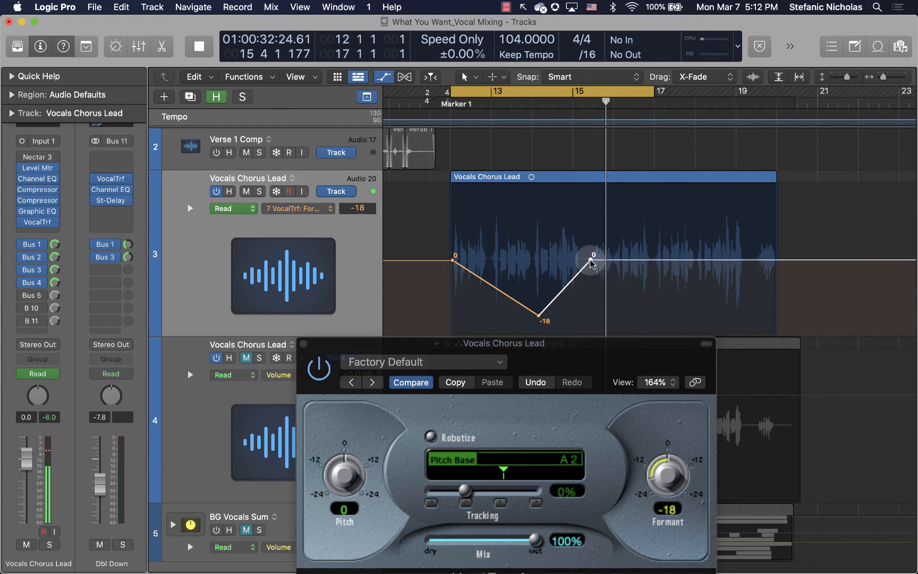
Step: Turn off the cycle range and audition the lead from just before bar 15 as the formant automation returns to 0
key(c)
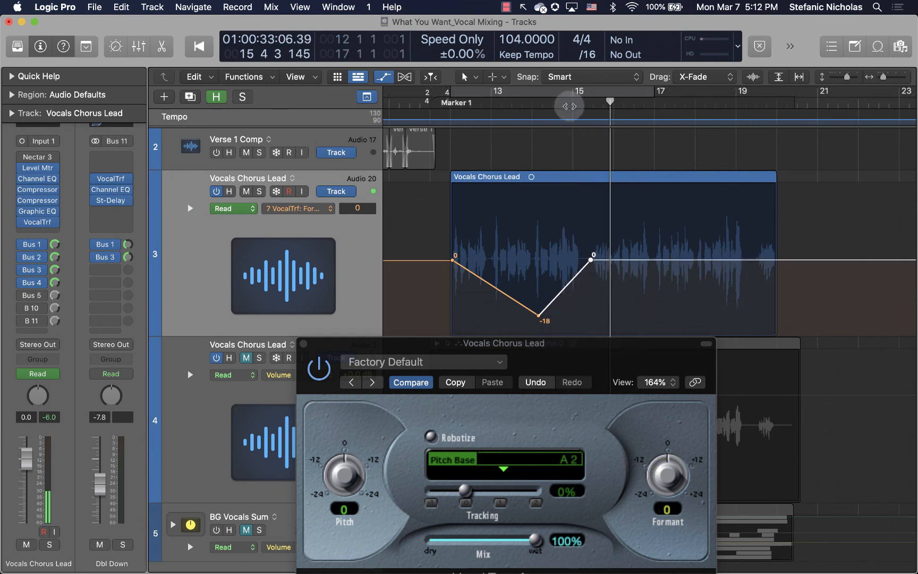
click(568, 101)
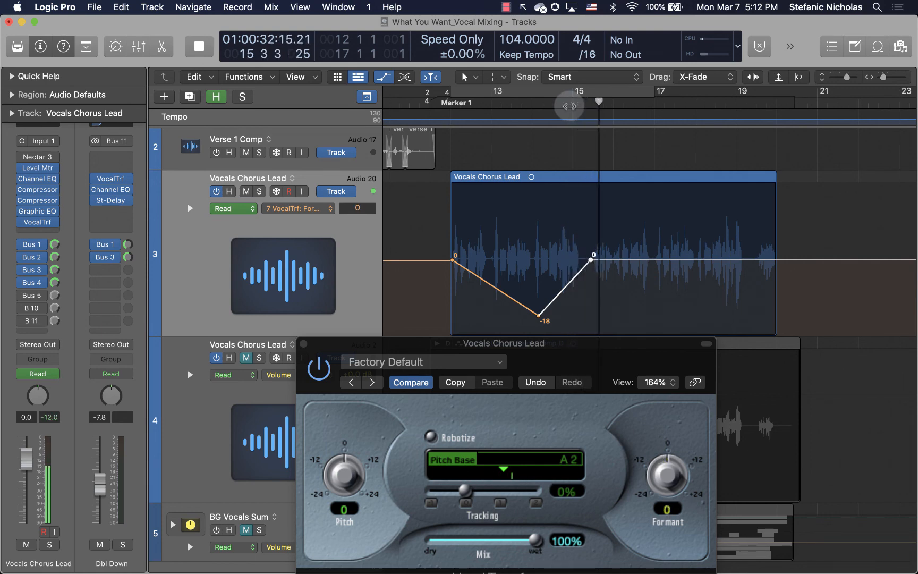
drag(570, 343, 569, 172)
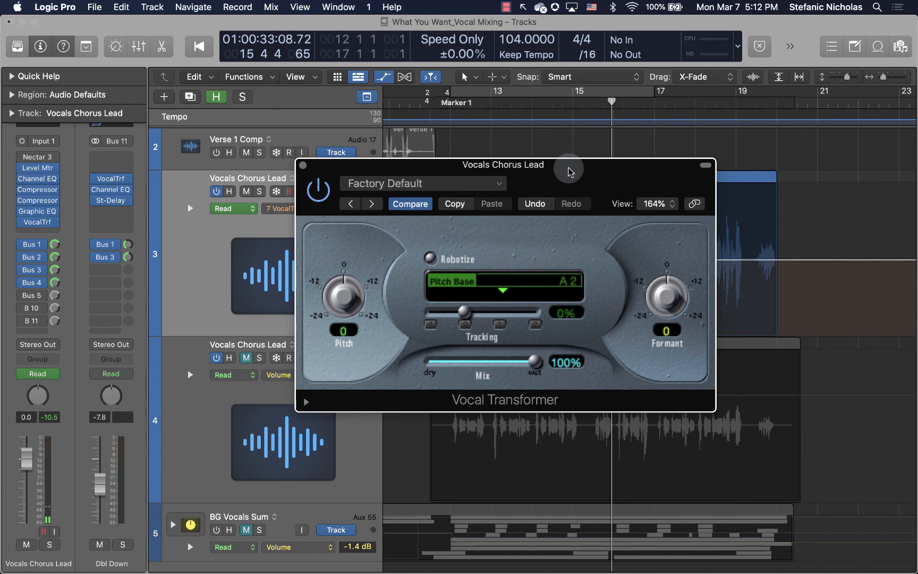
Step: Re-enable the lead's Bus 5, Bus 10 and Bus 11 sends and play the automated chorus from its start
click(23, 296)
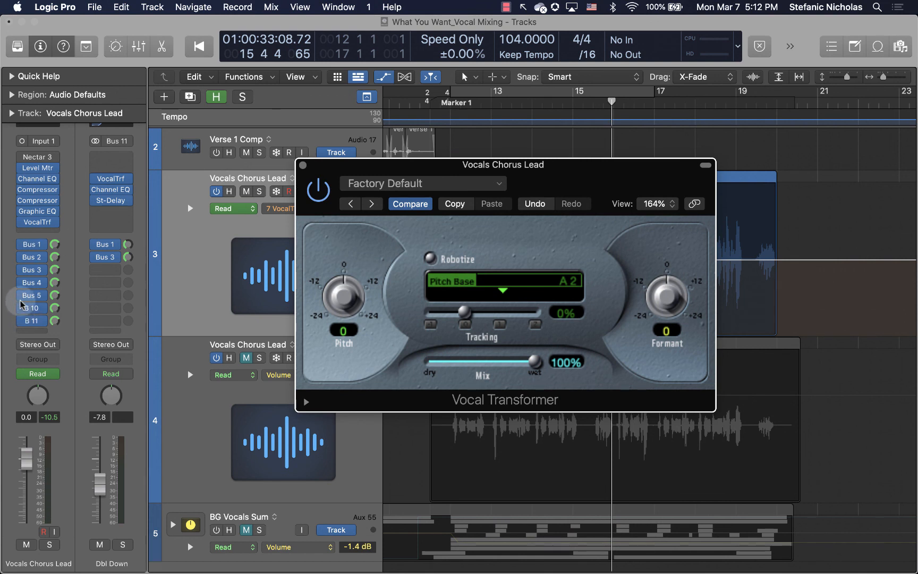
drag(613, 166, 614, 236)
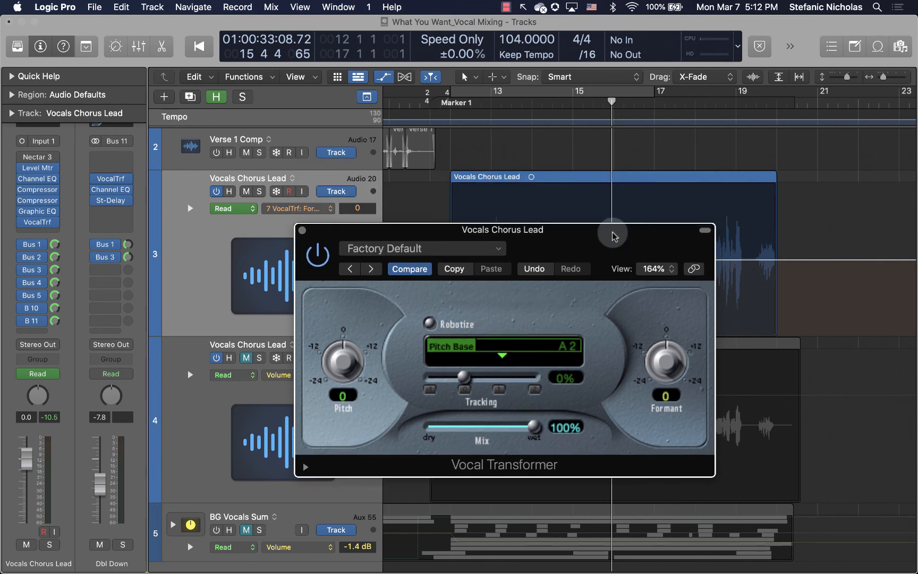
key(space)
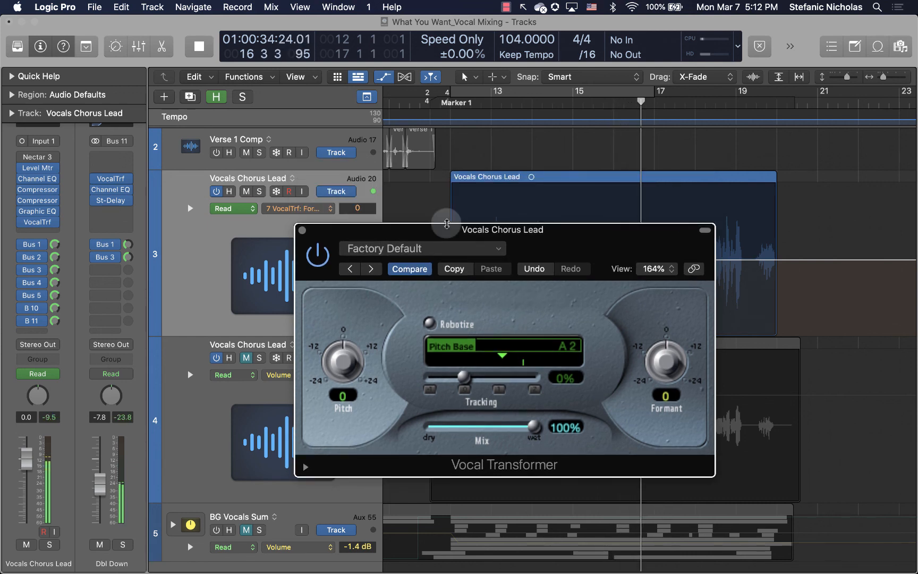
click(452, 102)
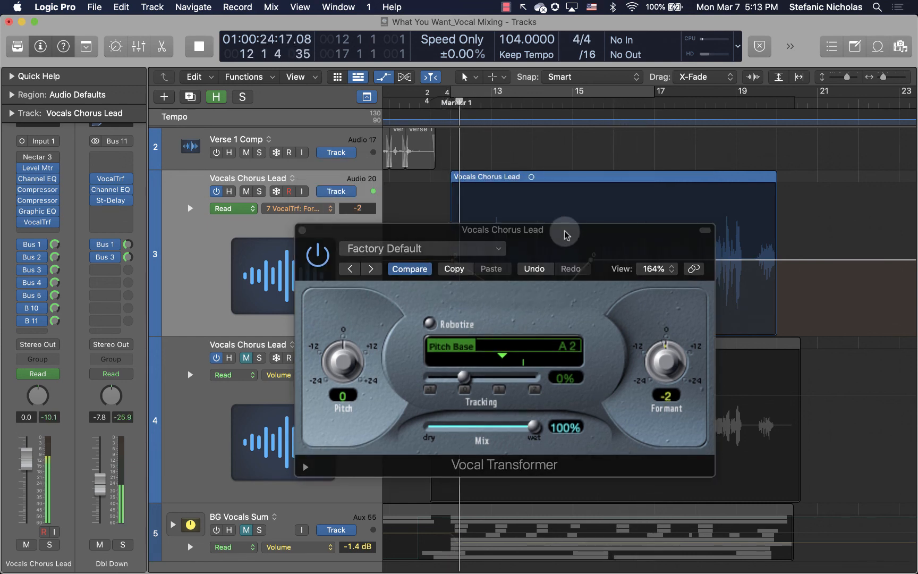
drag(565, 235, 533, 272)
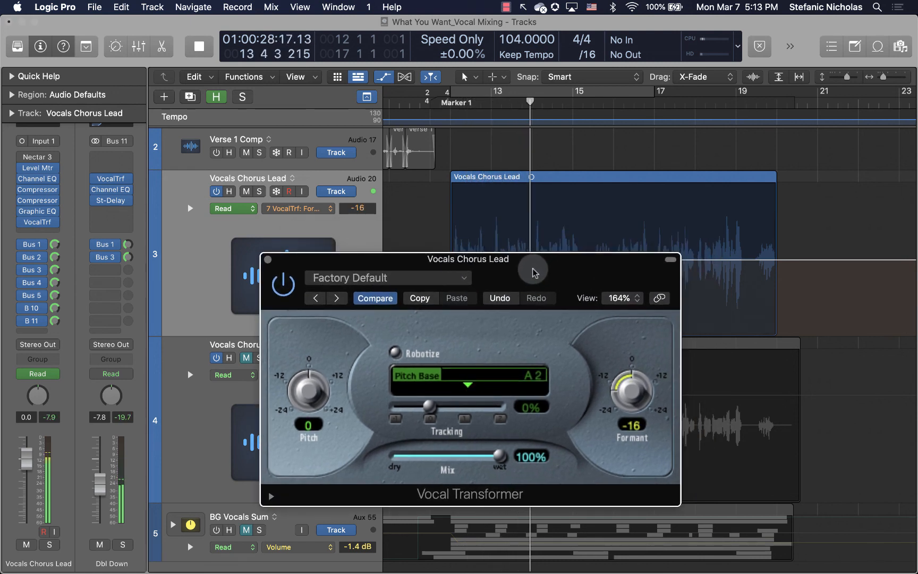
drag(535, 272, 537, 212)
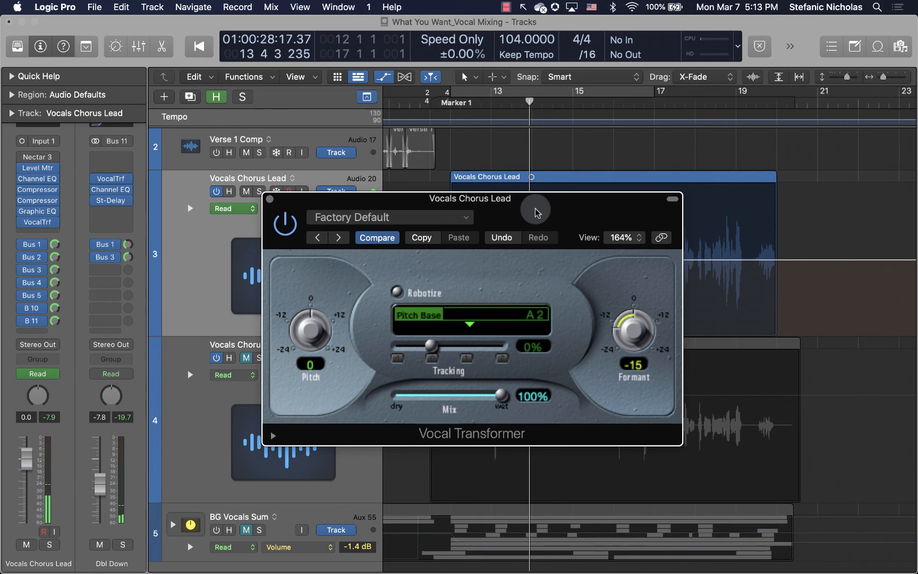